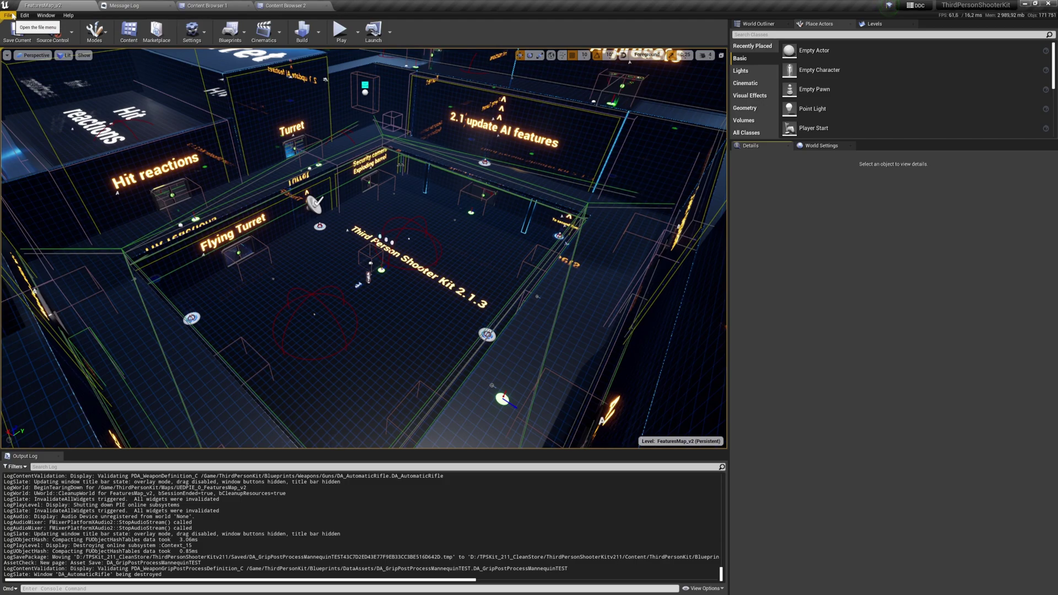
- Create a new level from the Default template and place BP_PlayerCharacterBase on its floor
click(9, 16)
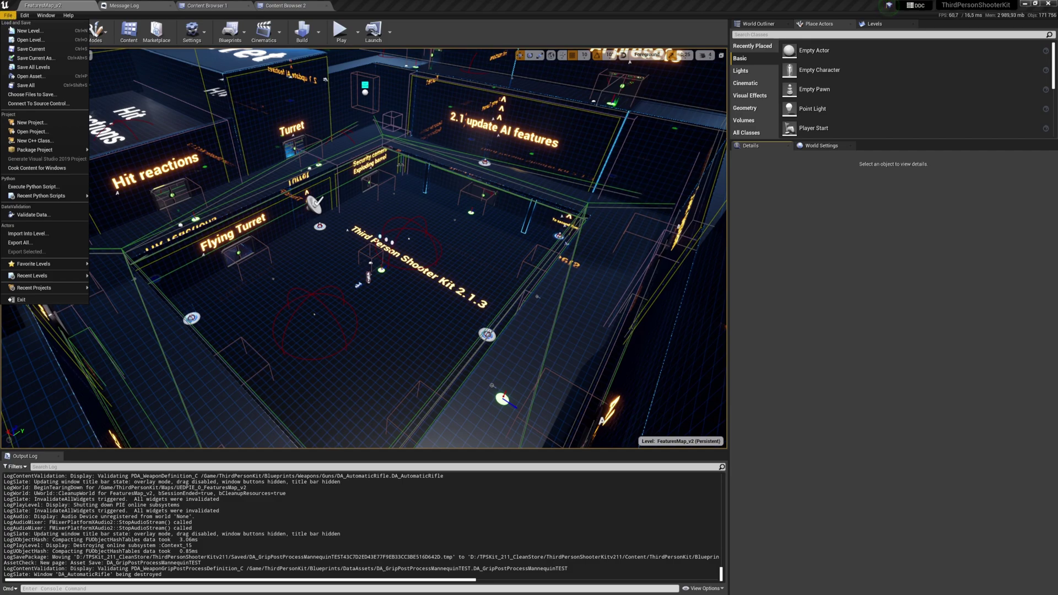
click(28, 31)
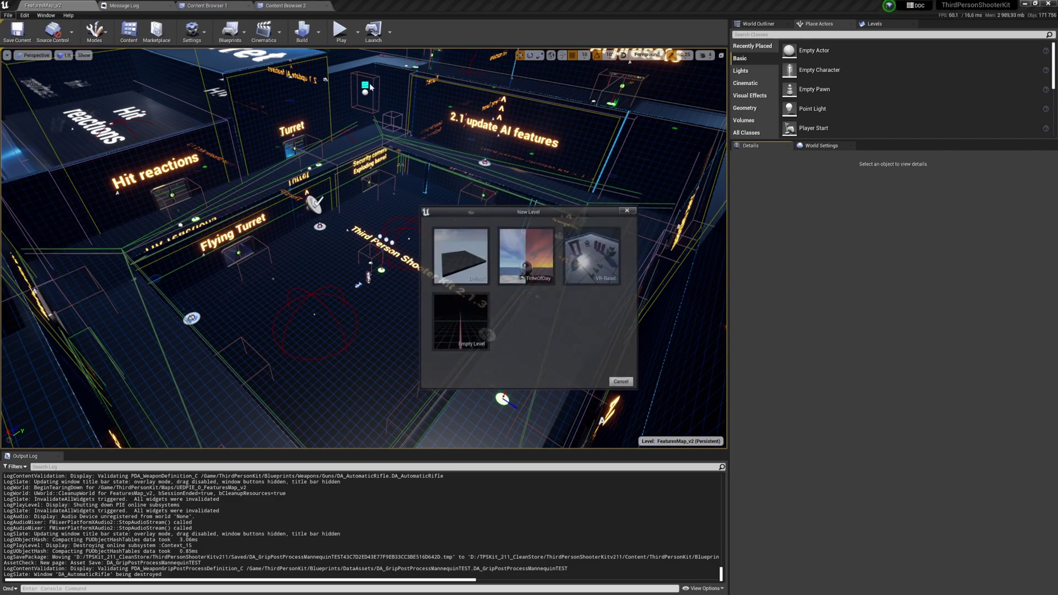
click(460, 257)
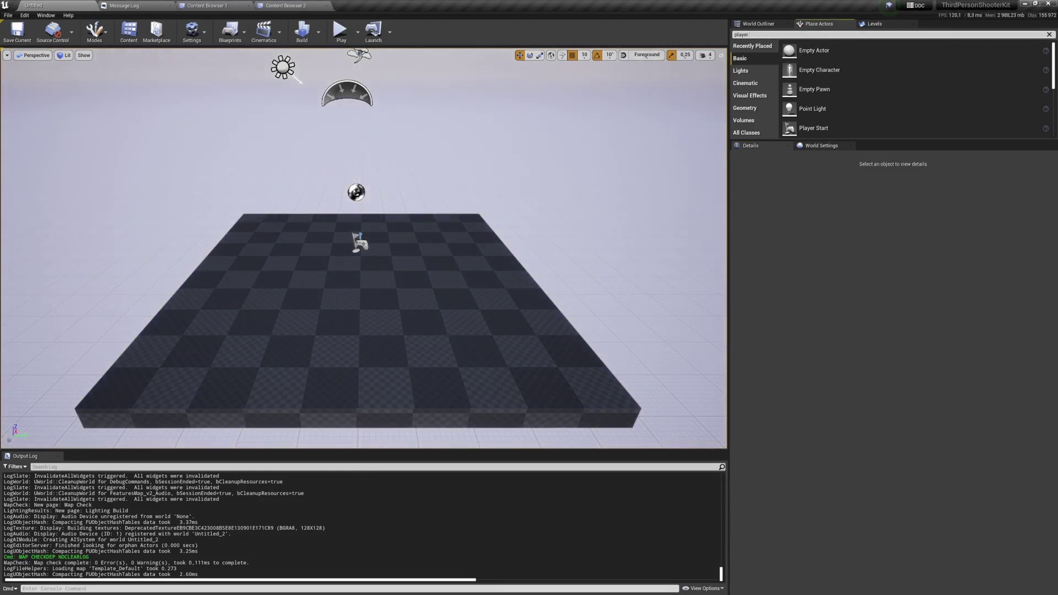
drag(777, 70, 436, 236)
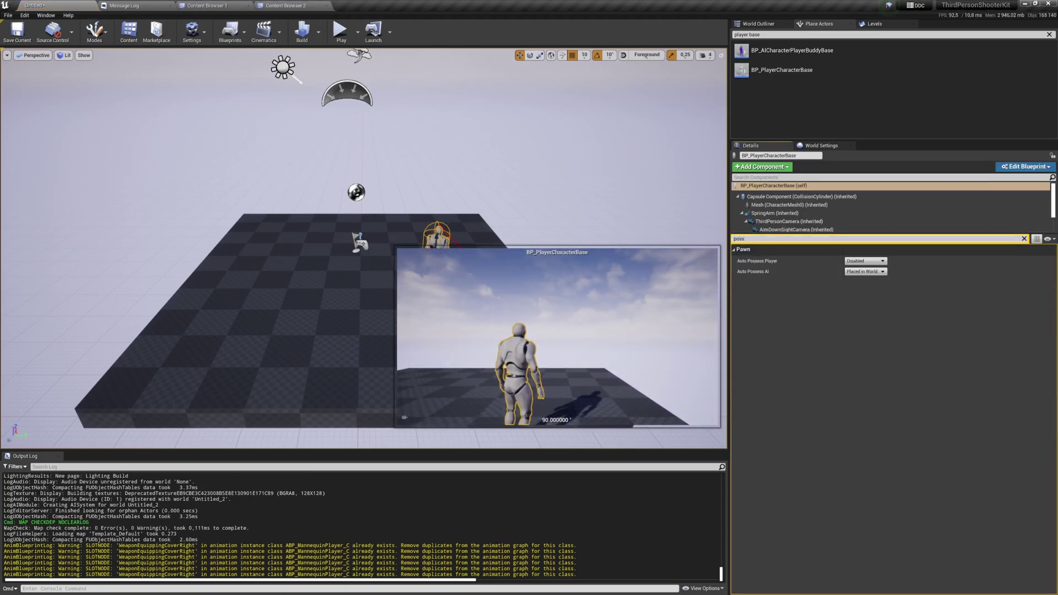
- Change the placed character's Auto Possess Player setting so that the player controls it when the game starts
click(860, 262)
click(858, 272)
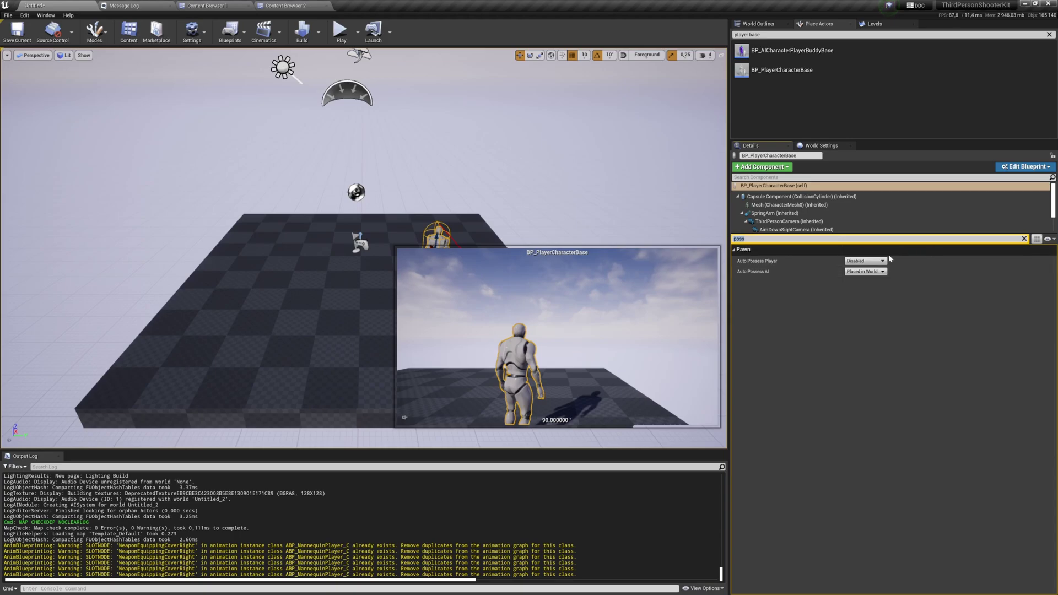
click(882, 262)
click(866, 277)
- Run a brief play test of the level to check control of the placed character, and stop it
right_drag(526, 165, 493, 175)
click(526, 165)
key(alt+p)
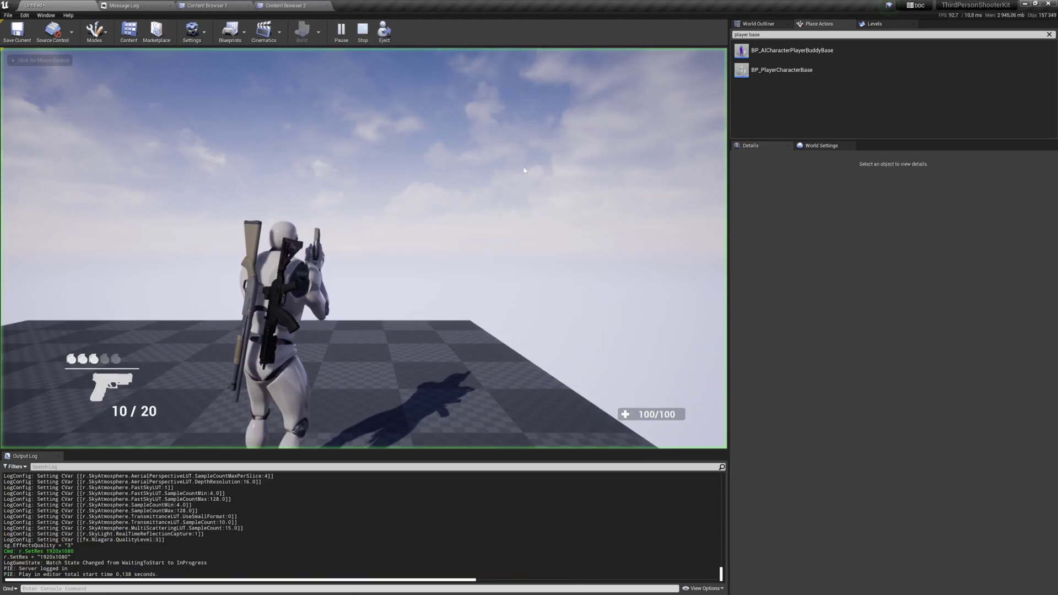
key(Escape)
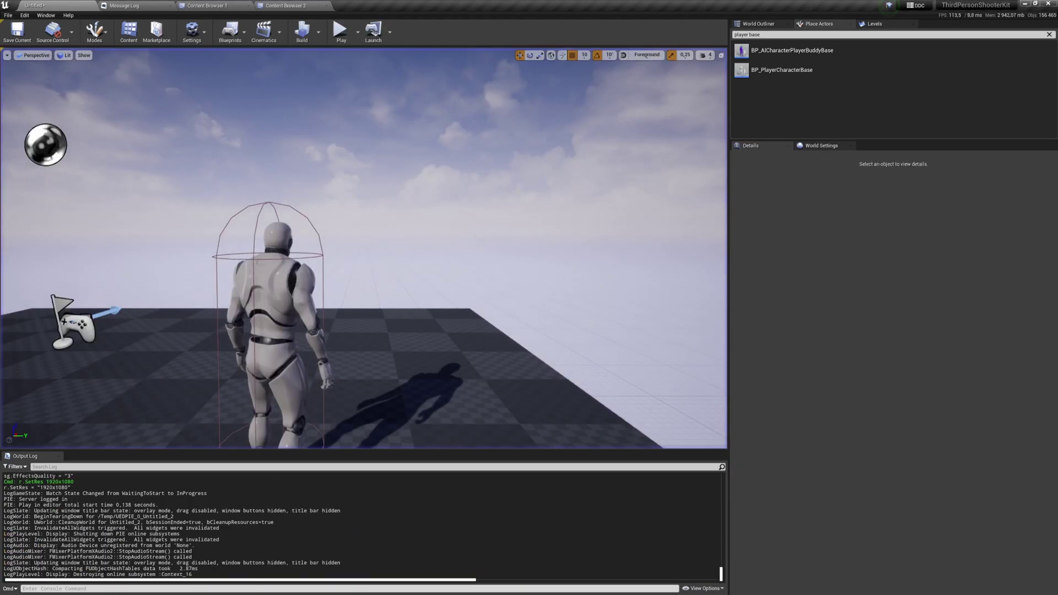
- Locate the character's Grip Post Process Data Asset in the content folder and duplicate it as DA_GripPostProcessMannequinDefault_TUTORIAL
click(276, 292)
right_drag(275, 292, 230, 316)
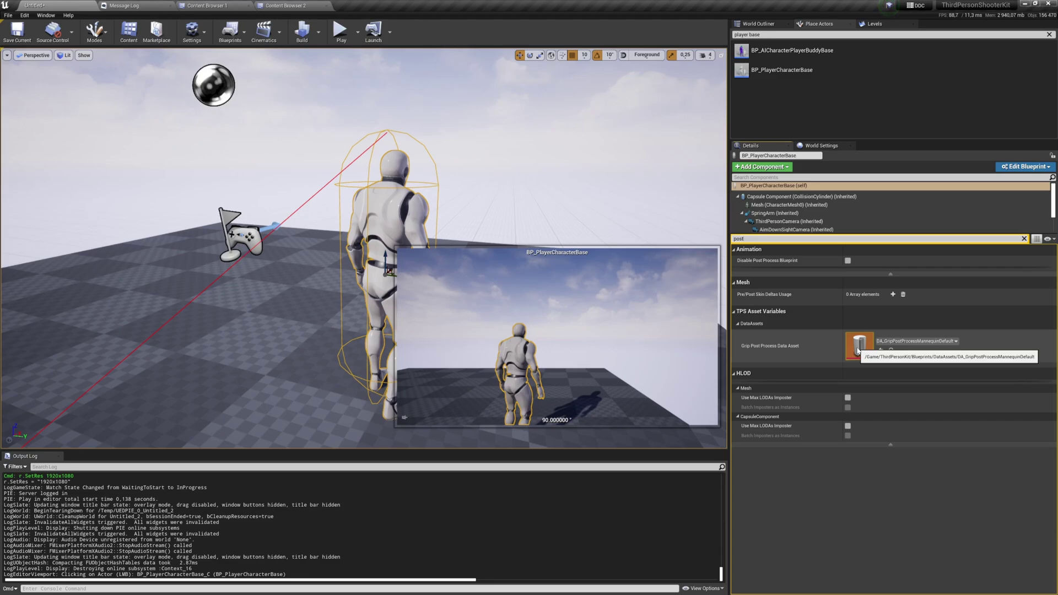
click(891, 349)
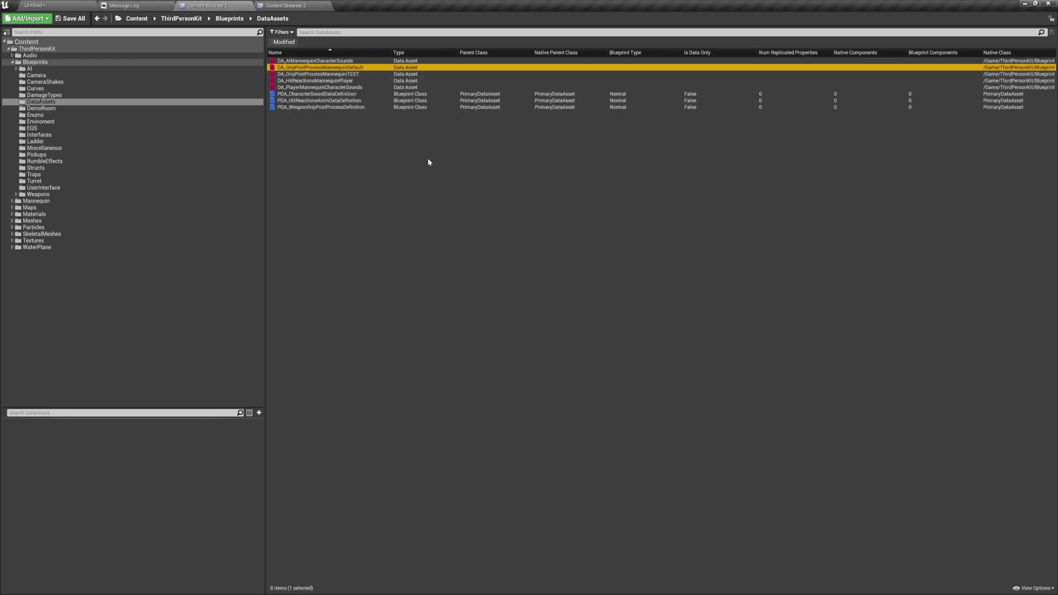
click(57, 4)
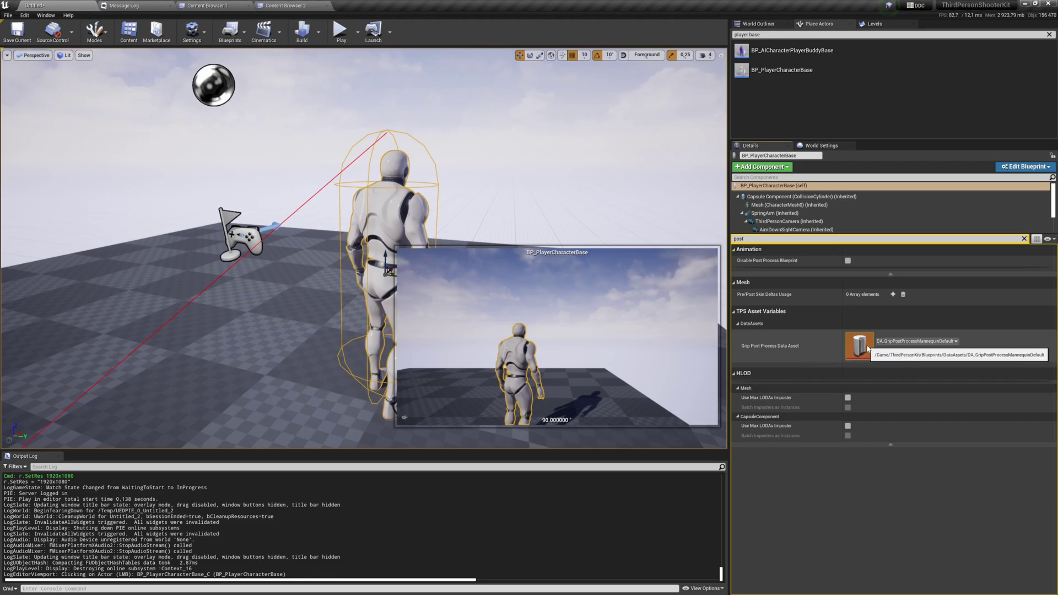
click(890, 350)
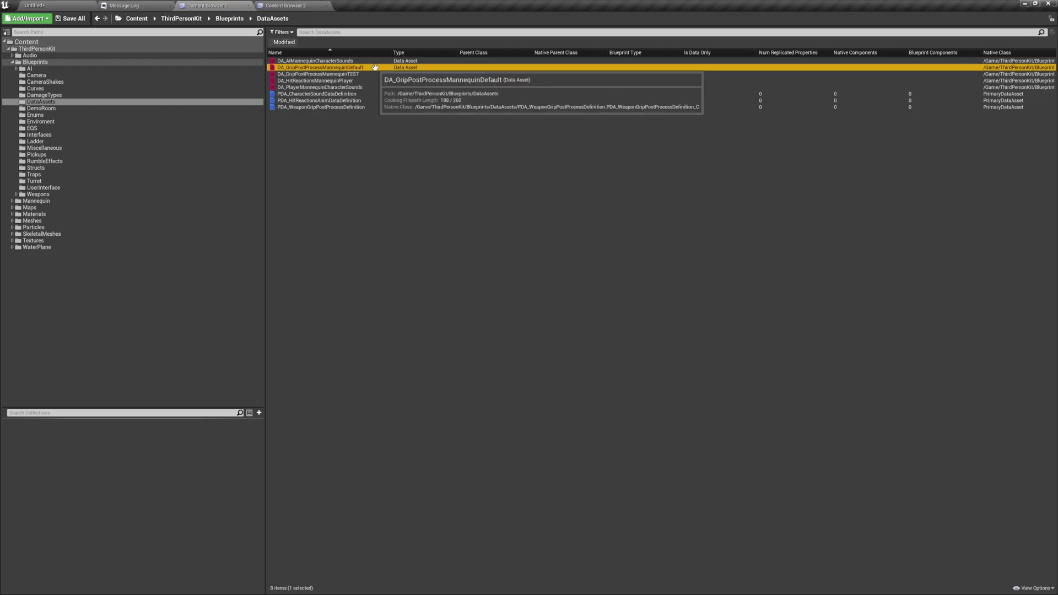
key(ctrl+w)
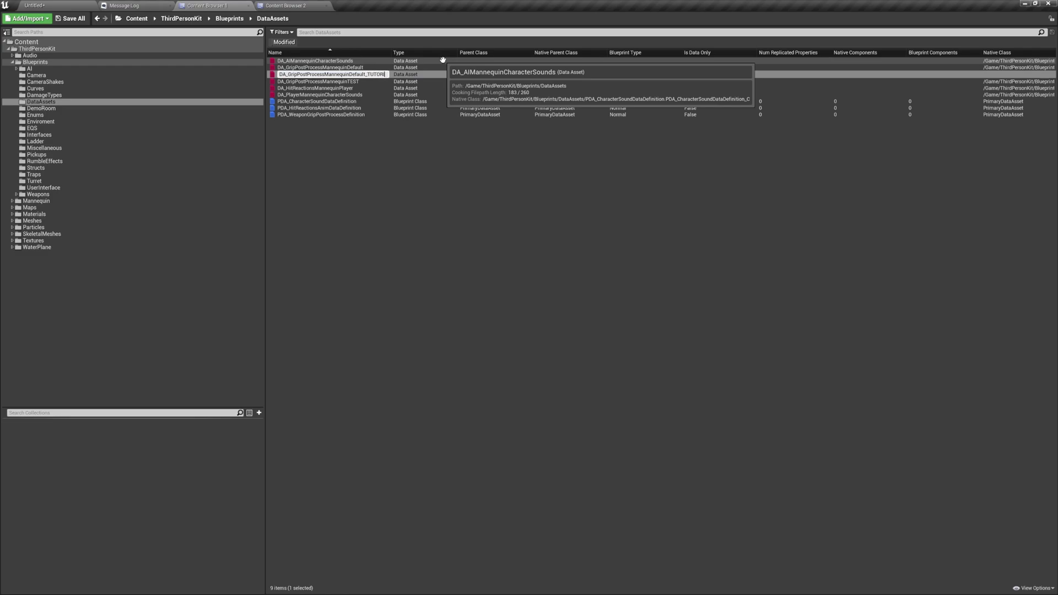
key(Return)
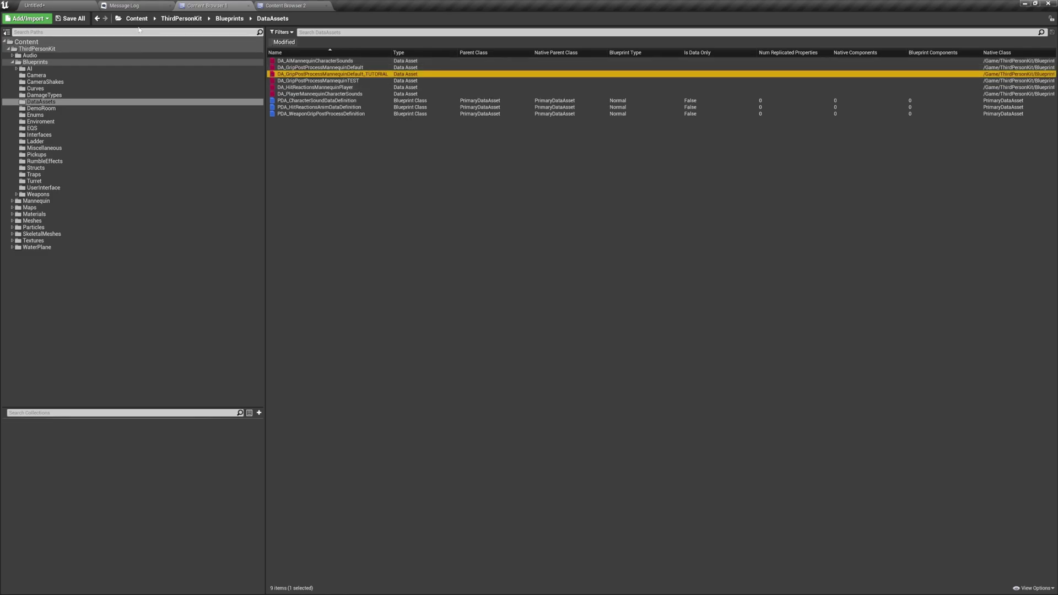
- Assign DA_GripPostProcessMannequinDefault_TUTORIAL as the character's Grip Post Process Data Asset and open it for editing
click(84, 3)
click(880, 350)
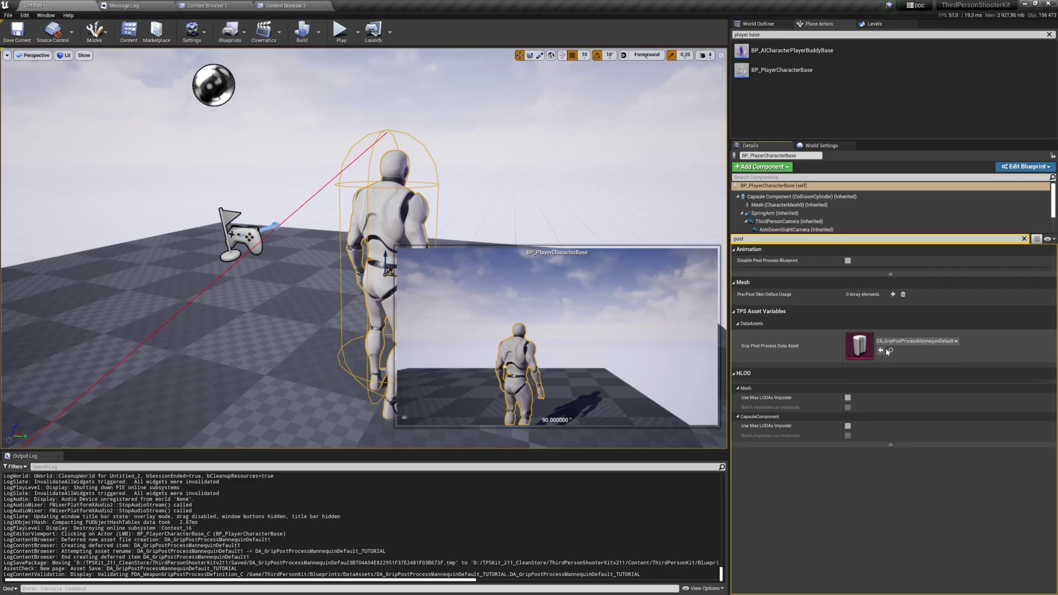
double_click(860, 346)
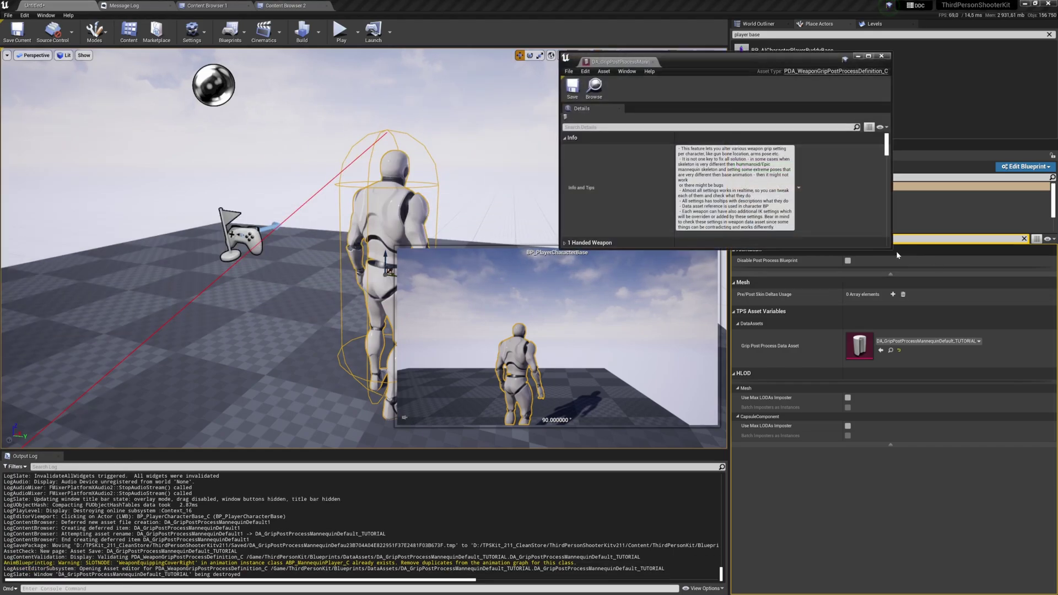
- Resize and place the data asset window beside the level view, and collapse its Info and 2 Handed Weapon categories
drag(892, 249, 1043, 555)
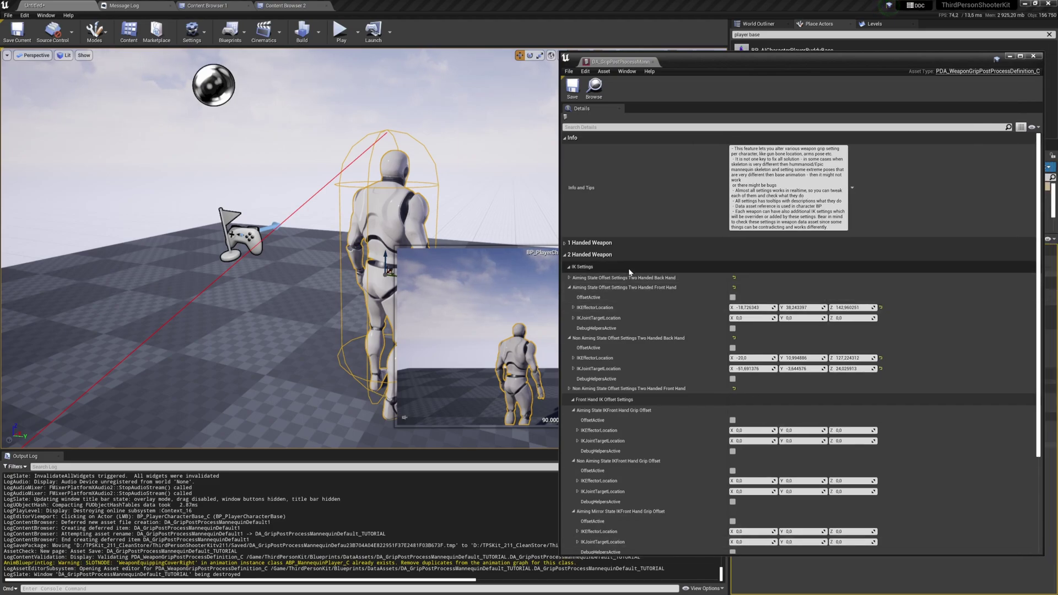
drag(784, 58, 806, 45)
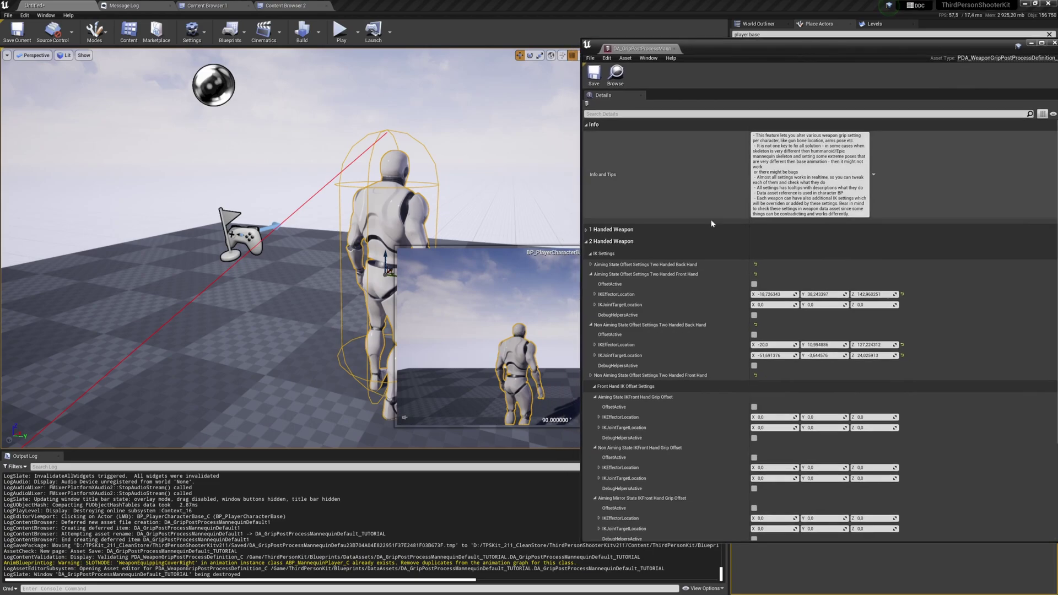
drag(582, 277, 712, 275)
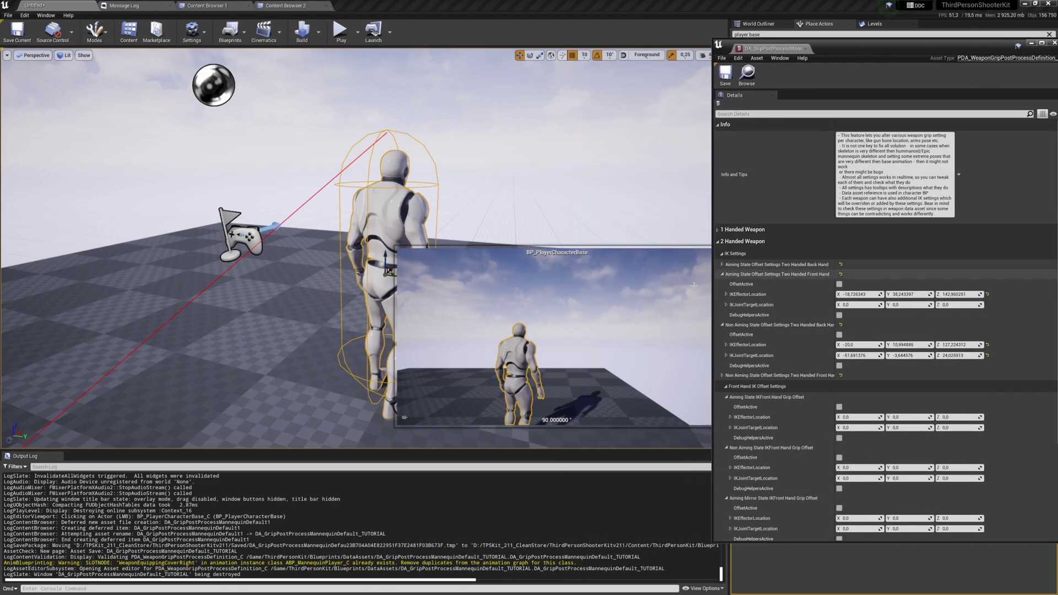
mouse_move(584, 206)
right_down()
mouse_move(495, 203)
mouse_move(584, 205)
right_up()
key(Escape)
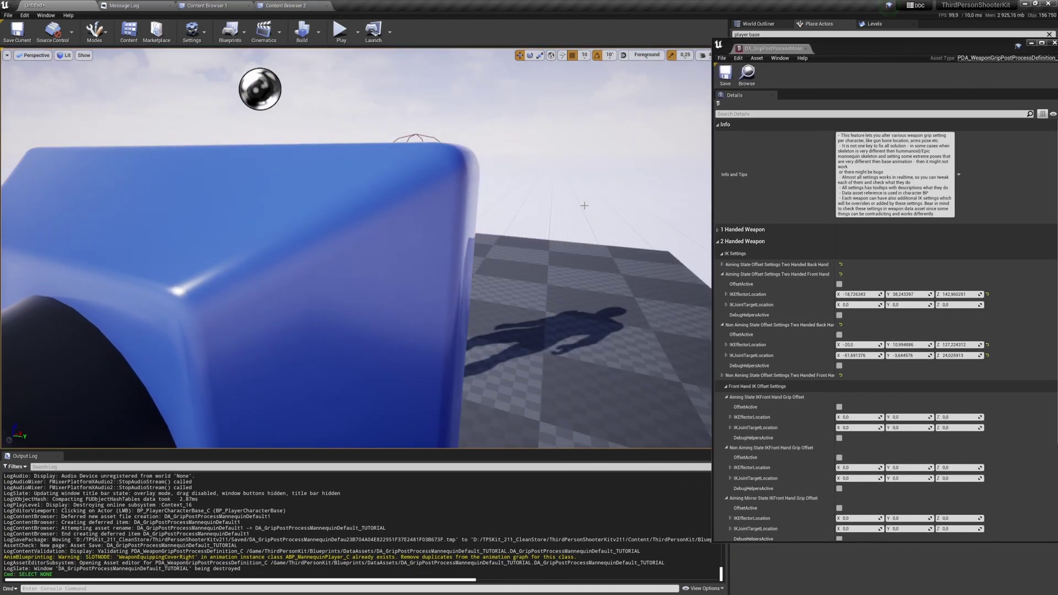
scroll(584, 206, up, 5)
click(766, 242)
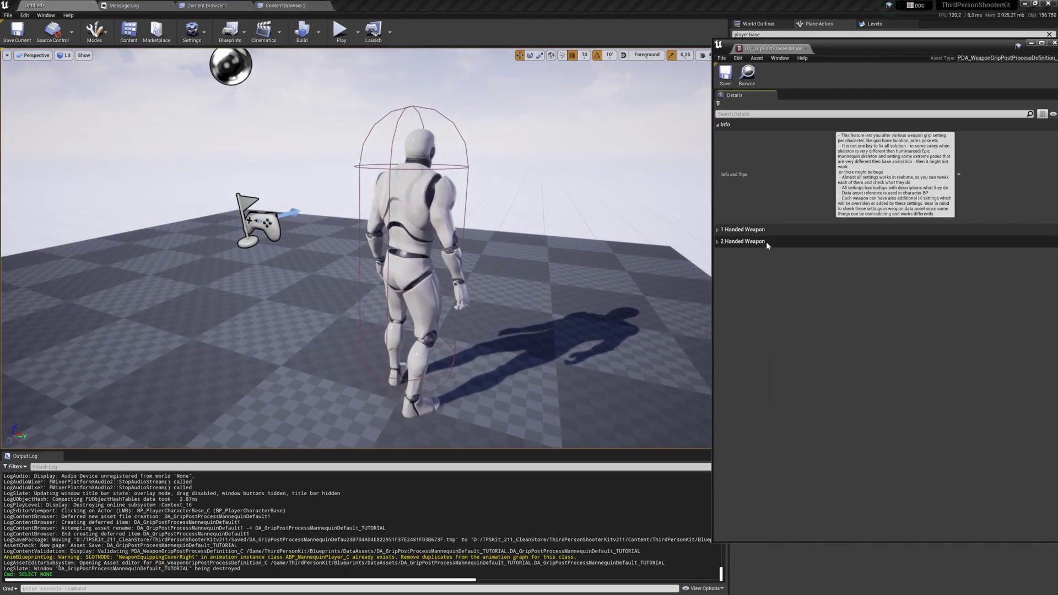
click(786, 129)
- Play the level, aim the pistol, and detach the camera to view the aiming character from the side while the game runs
key(alt+p)
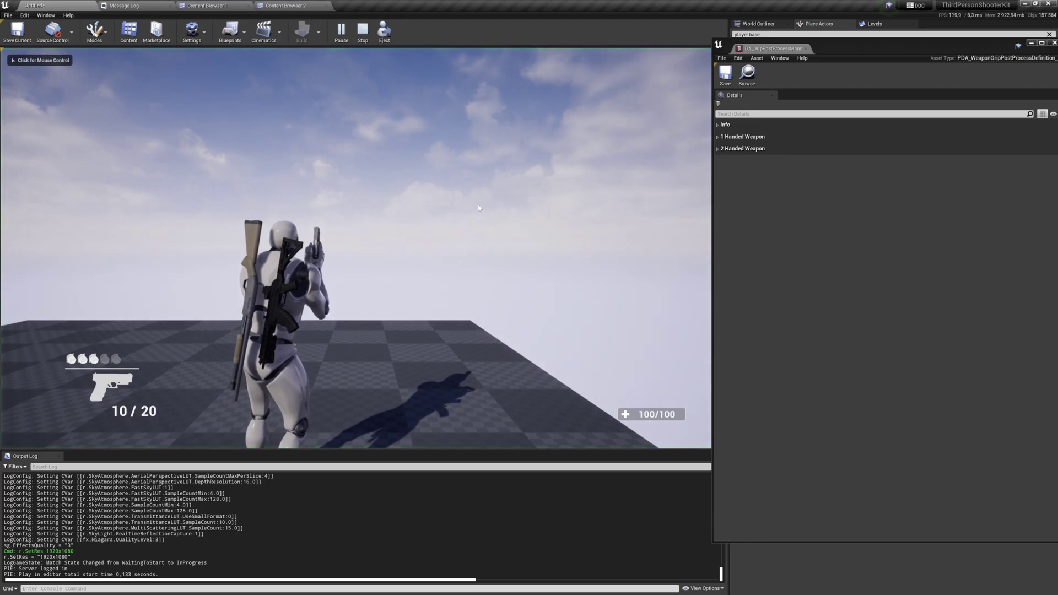
click(479, 209)
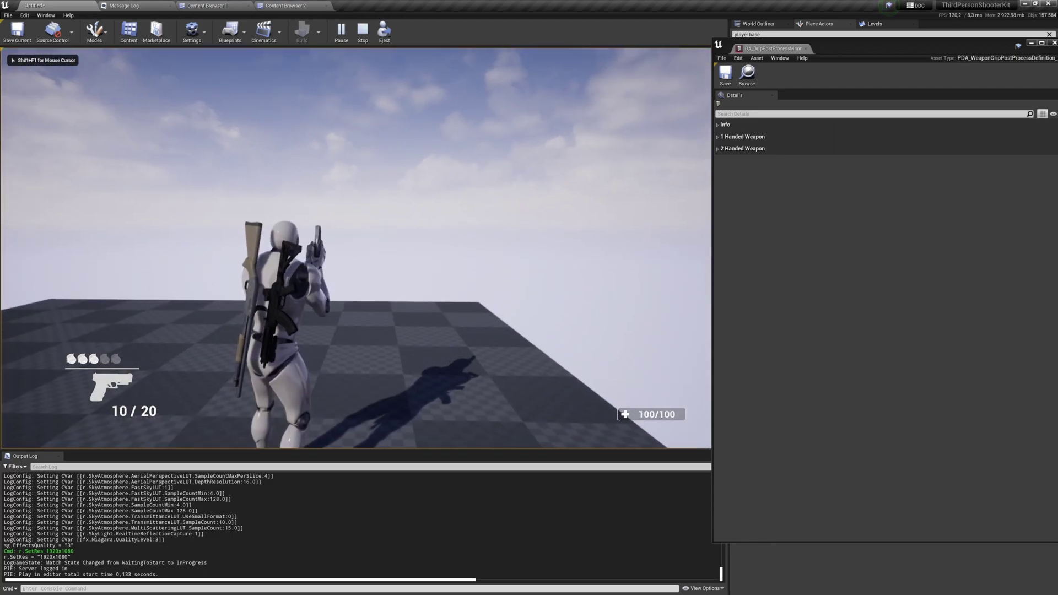
right_click(363, 248)
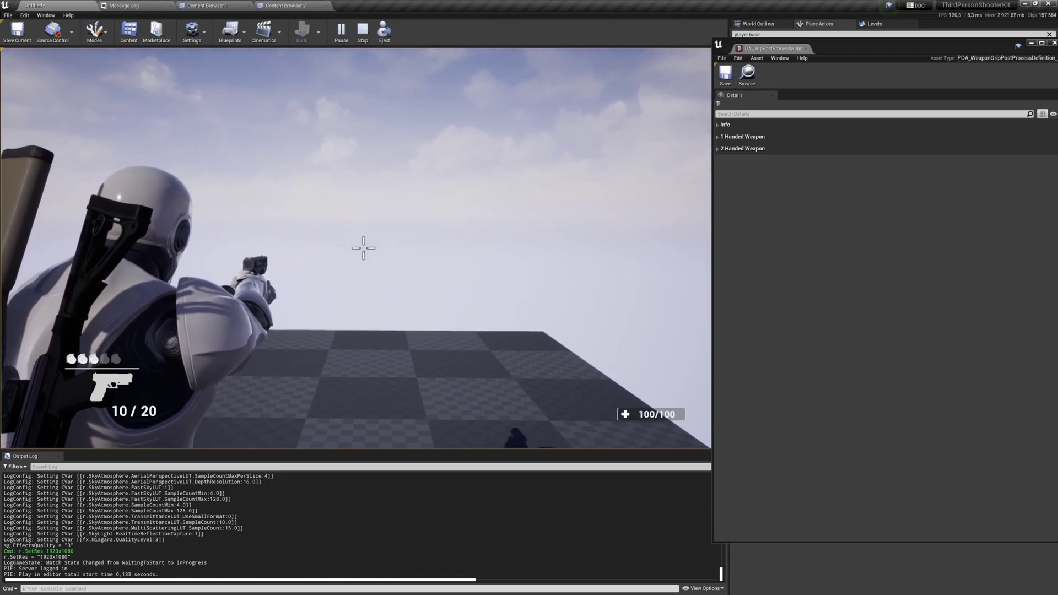
key(Pause)
key(F8)
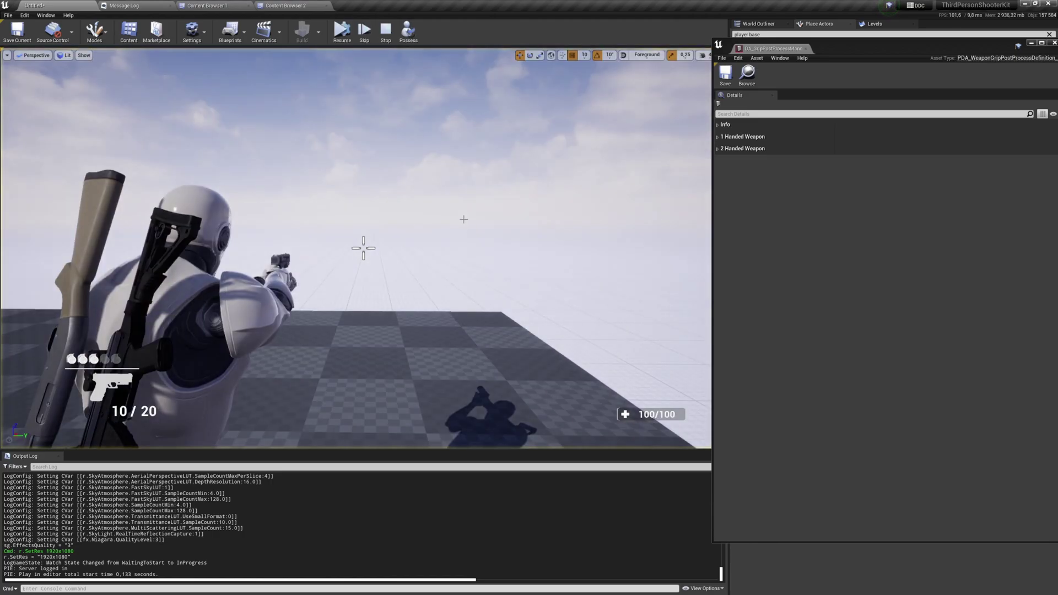
key(d)
right_drag(482, 239, 402, 239)
key(Pause)
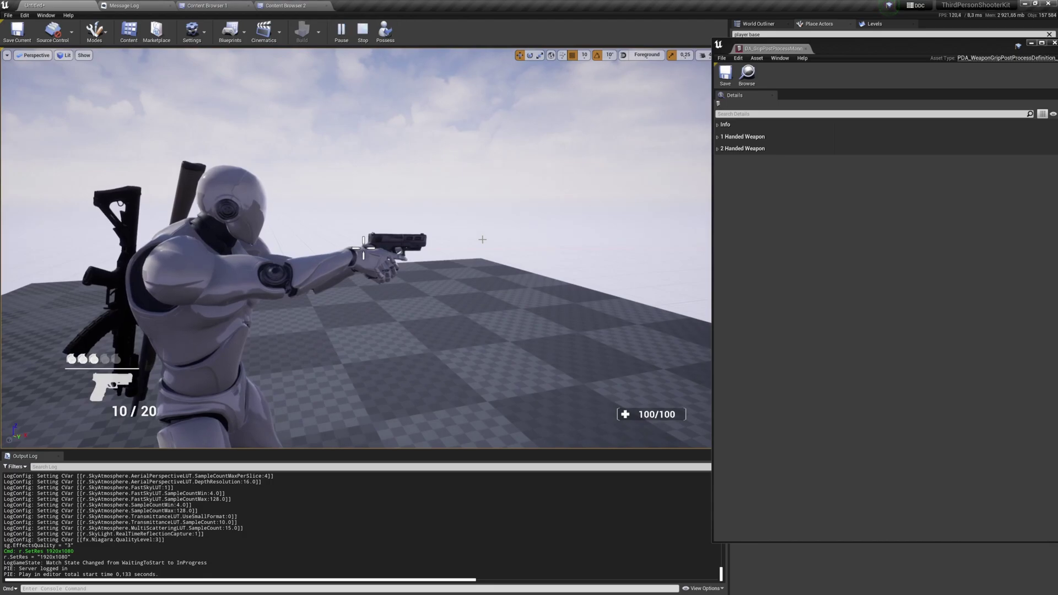
key(d)
right_drag(541, 277, 525, 265)
key(w)
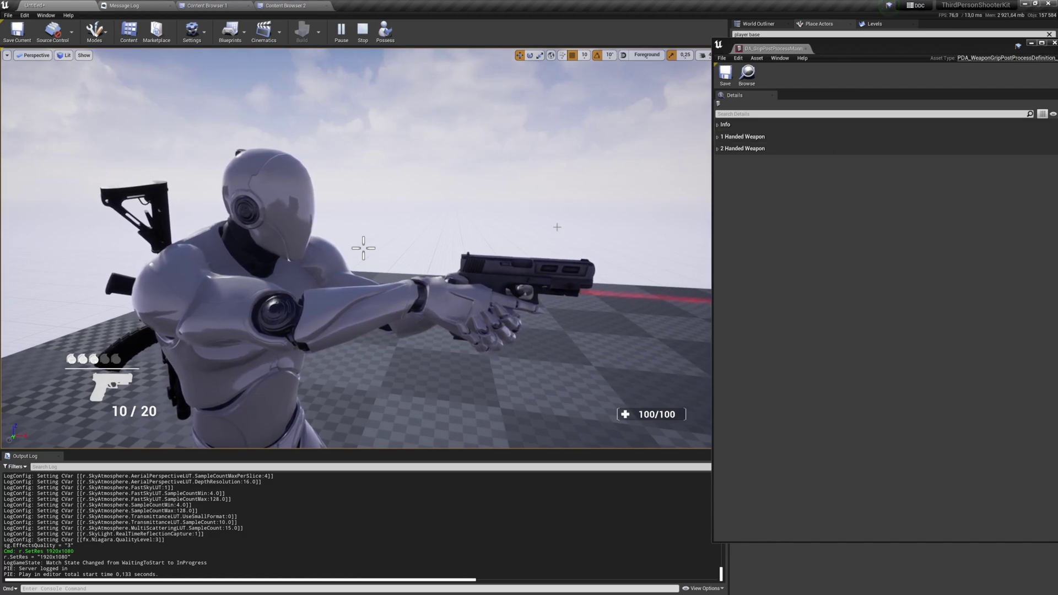
- Frame the pistol and enable Gun Bone Offset Active and Gun Bone Offset Debug in the 1 Handed Weapon settings
click(764, 136)
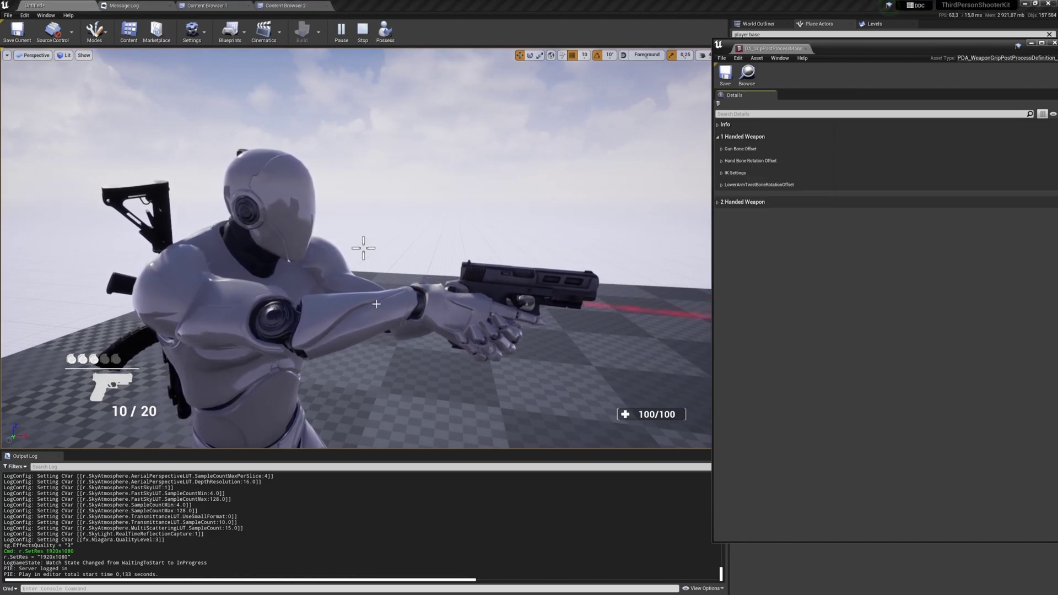
right_drag(529, 279, 528, 278)
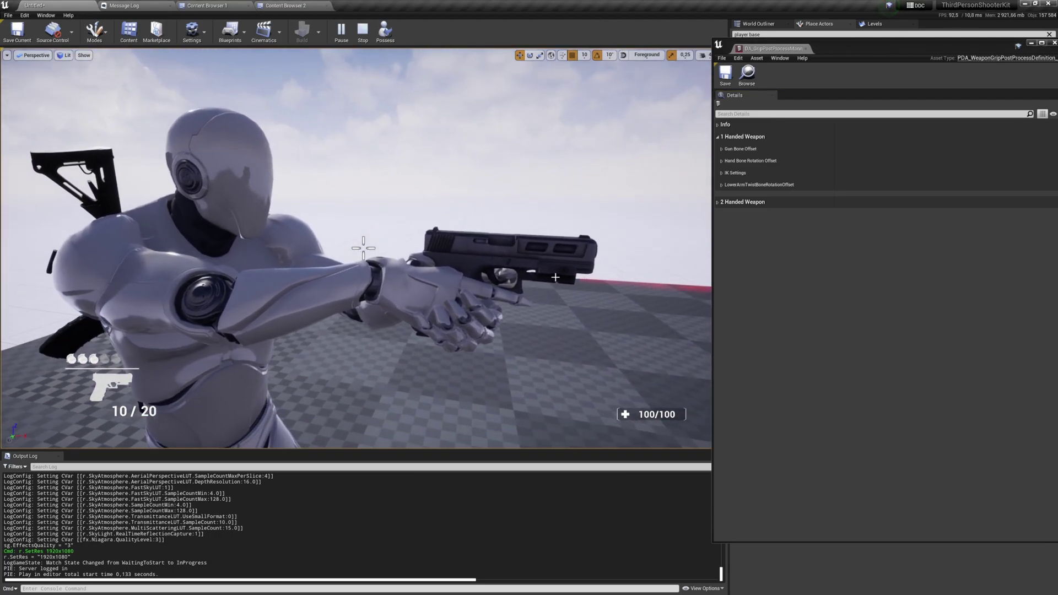
double_click(459, 257)
key(f)
key(Escape)
right_drag(459, 257, 459, 258)
alt+drag(459, 257, 459, 257)
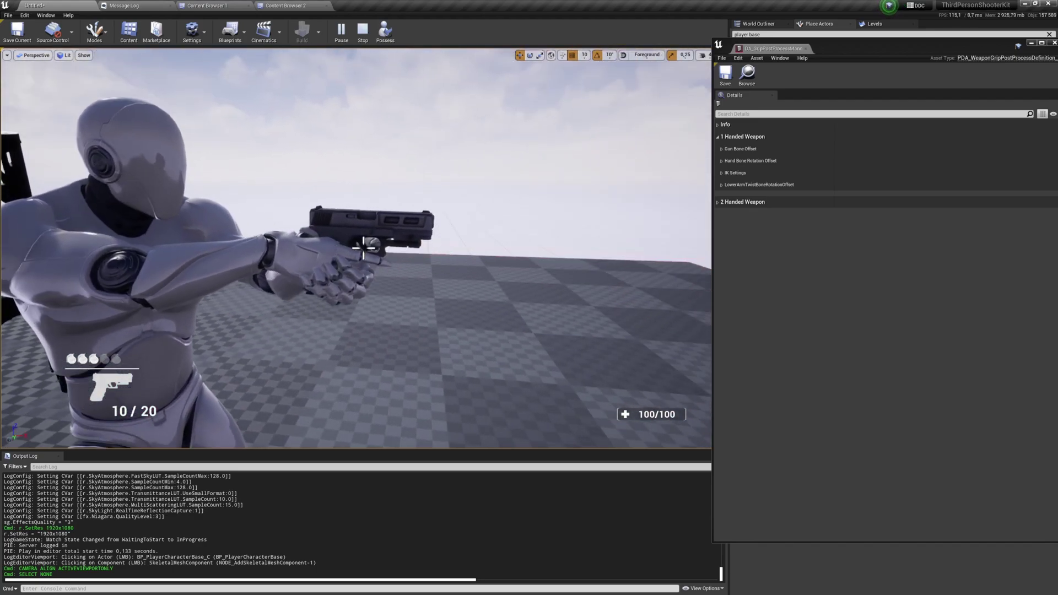
click(777, 147)
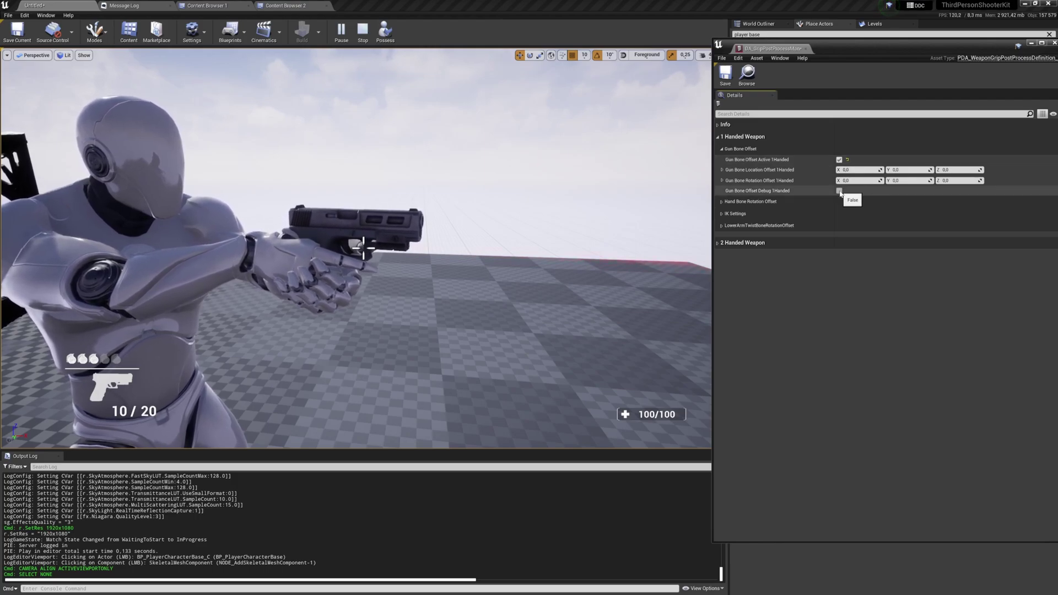
click(839, 190)
- Set the 1Handed Gun Bone Location Offset to about Y 13.15 and Z 12.1
alt+drag(501, 258, 494, 254)
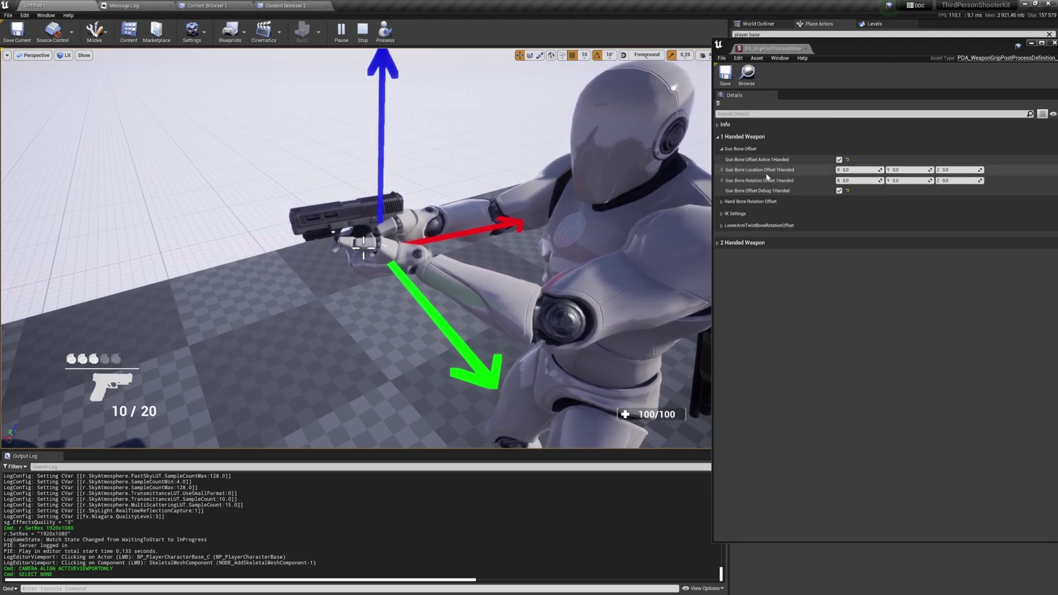
mouse_move(957, 170)
mouse_down()
mouse_move(1041, 170)
mouse_move(937, 169)
mouse_up()
alt+drag(419, 248, 584, 243)
mouse_move(909, 170)
mouse_down()
mouse_move(931, 169)
mouse_move(910, 180)
mouse_move(924, 180)
mouse_up()
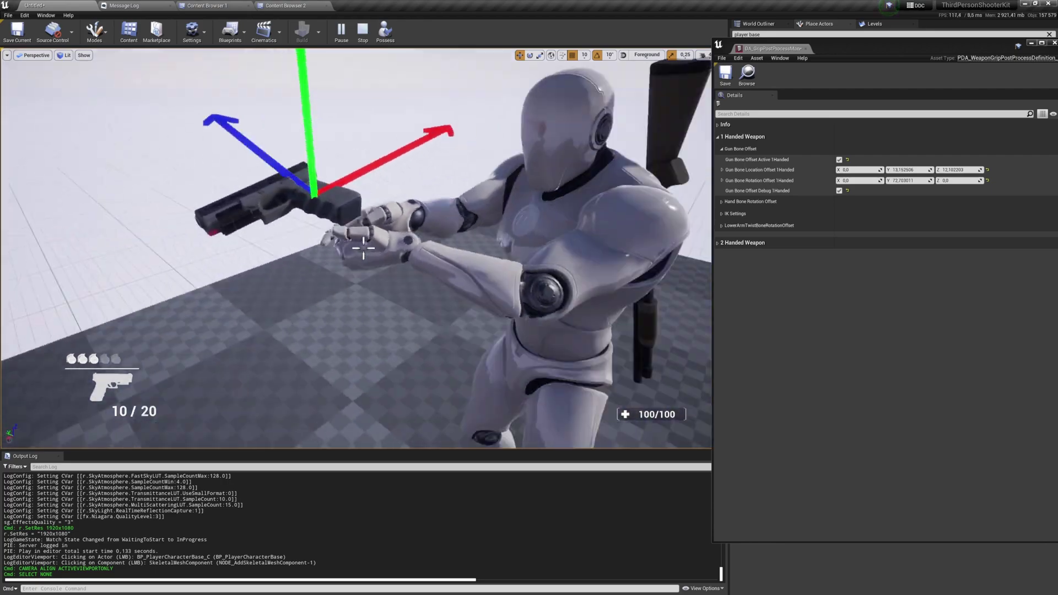
- Set the 1Handed Gun Bone Rotation Offset to about X 49, Y 338, Z 79 and disable Gun Bone Offset Debug
drag(963, 182, 970, 188)
drag(875, 182, 968, 179)
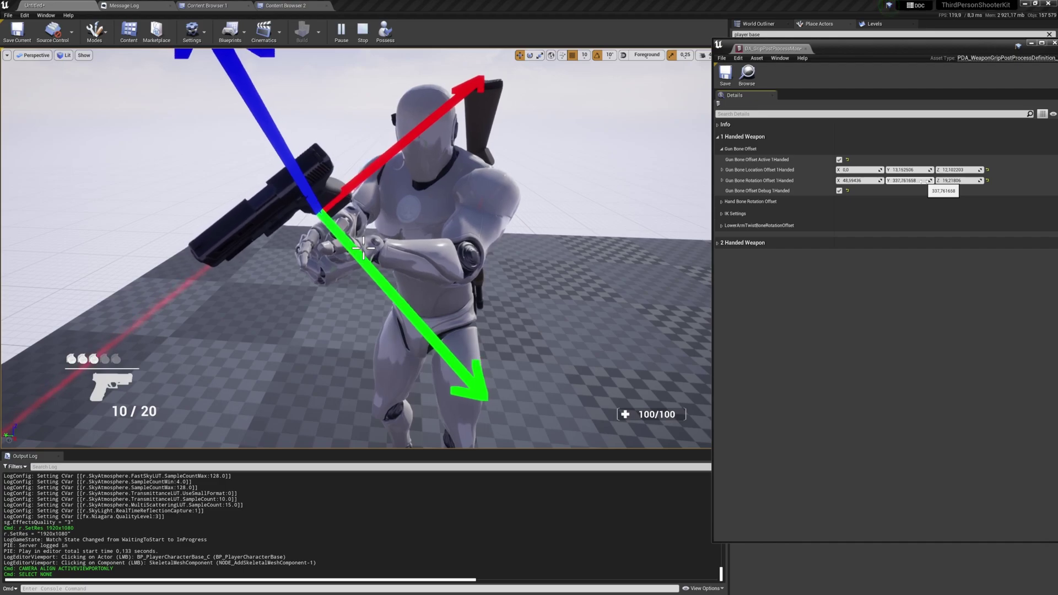
alt+drag(524, 188, 457, 182)
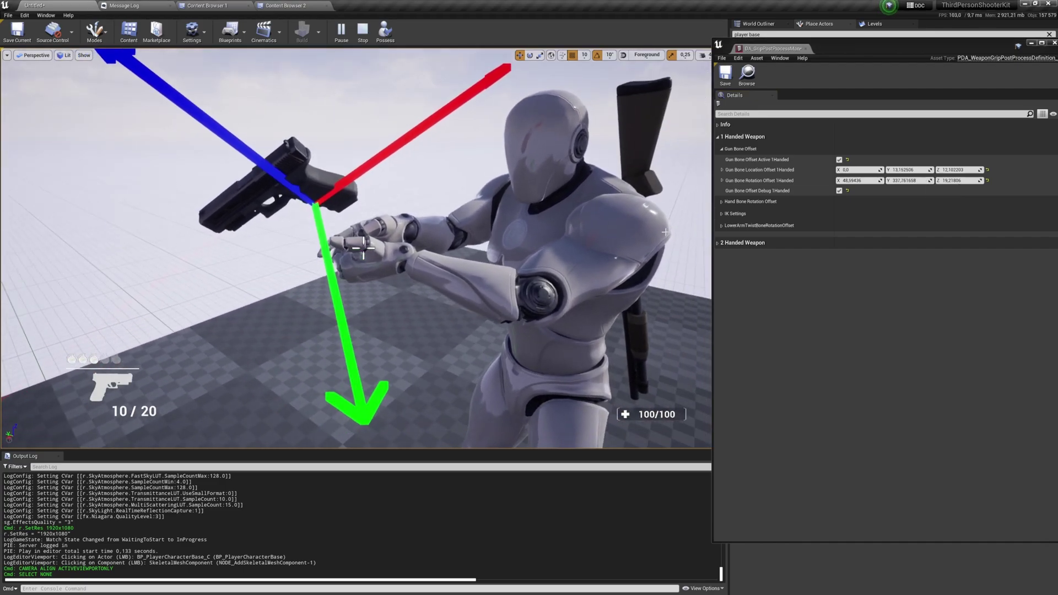
click(839, 190)
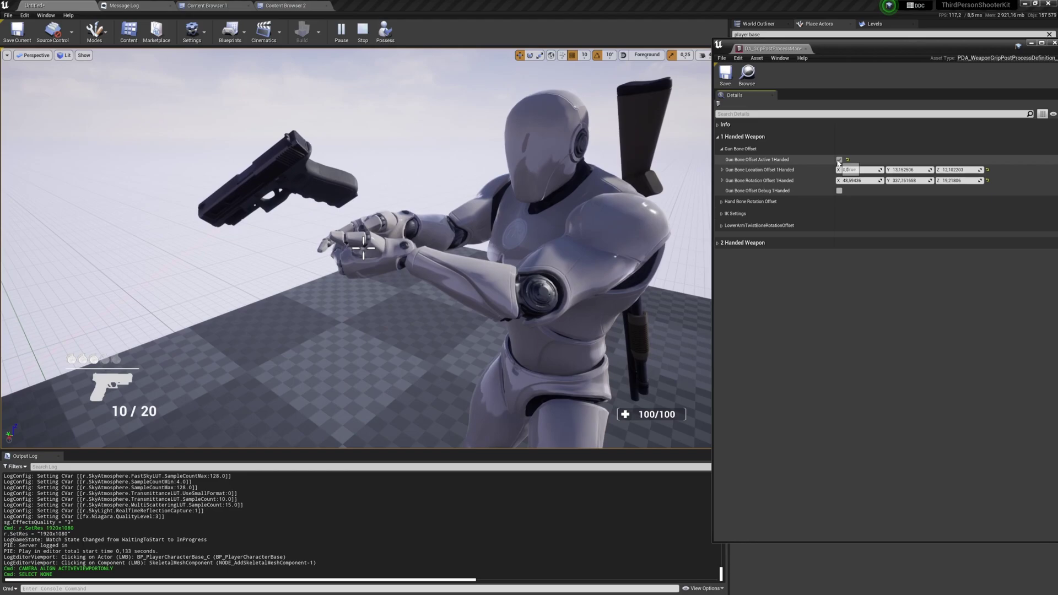
- Enable Hand Bone Rotation Offset Active and Debug for 1Handed, and set the Left Hand Bone Rotation Offset to about X -54, Y 48, Z 1
click(760, 149)
click(775, 161)
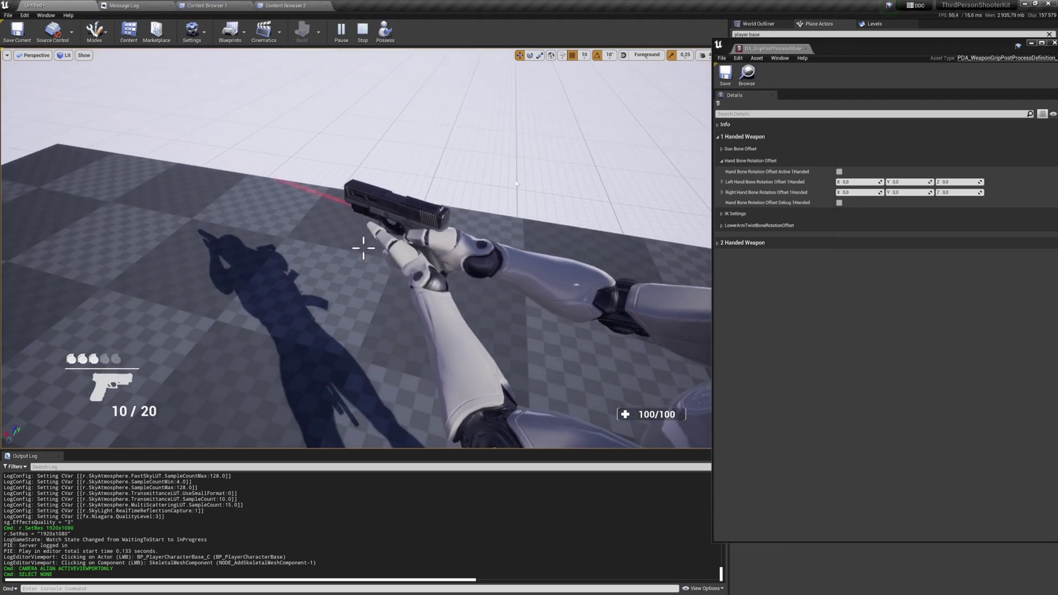
click(839, 172)
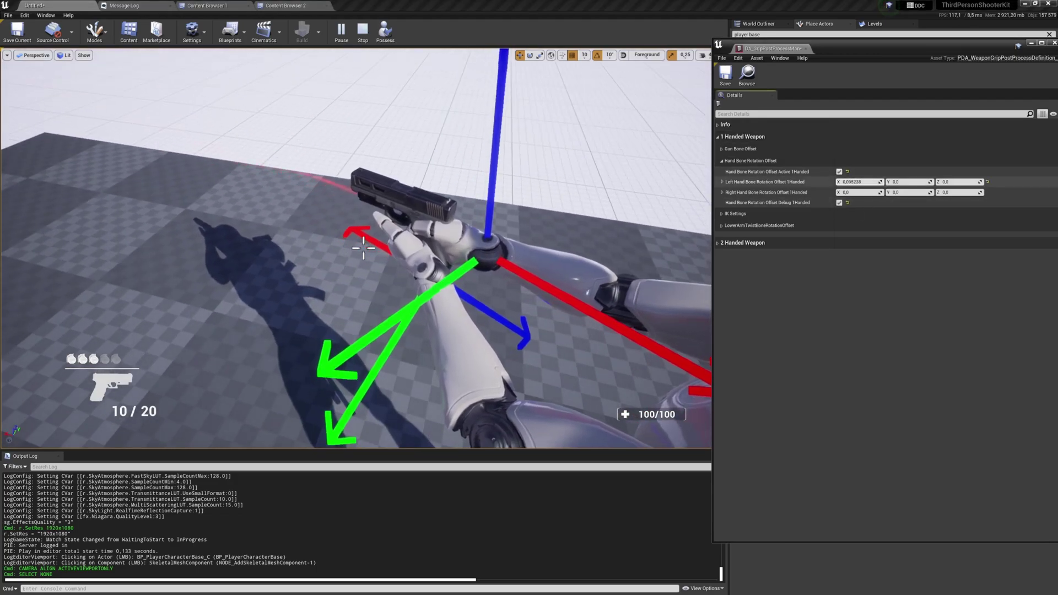
mouse_move(860, 181)
mouse_down()
mouse_move(959, 182)
mouse_move(857, 181)
mouse_up()
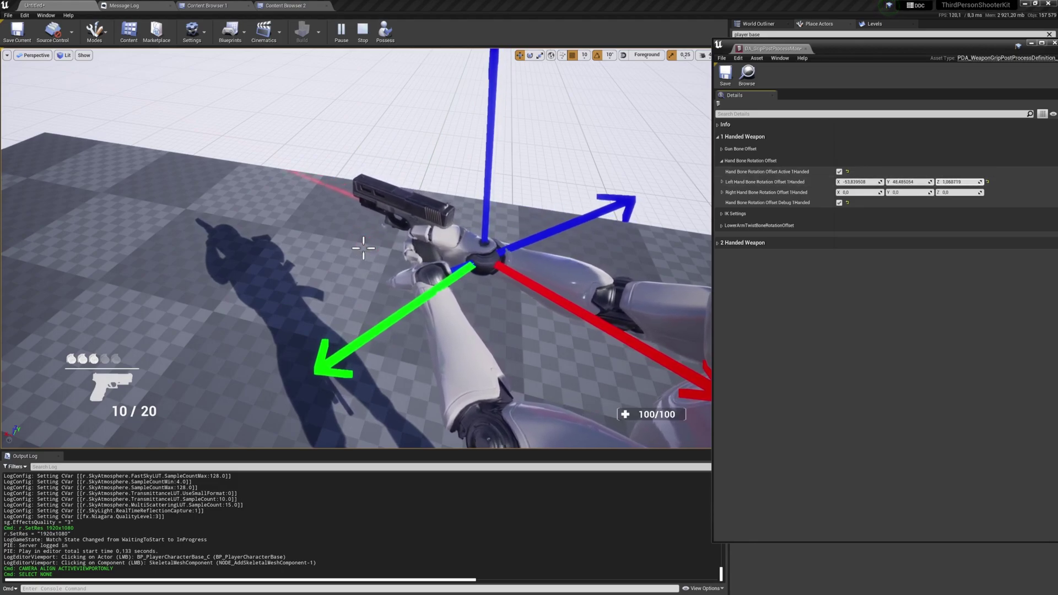
- Set the 1Handed Right Hand Bone Rotation Offset Y to about -77 and disable Hand Bone Rotation Offset Debug
drag(909, 193, 883, 192)
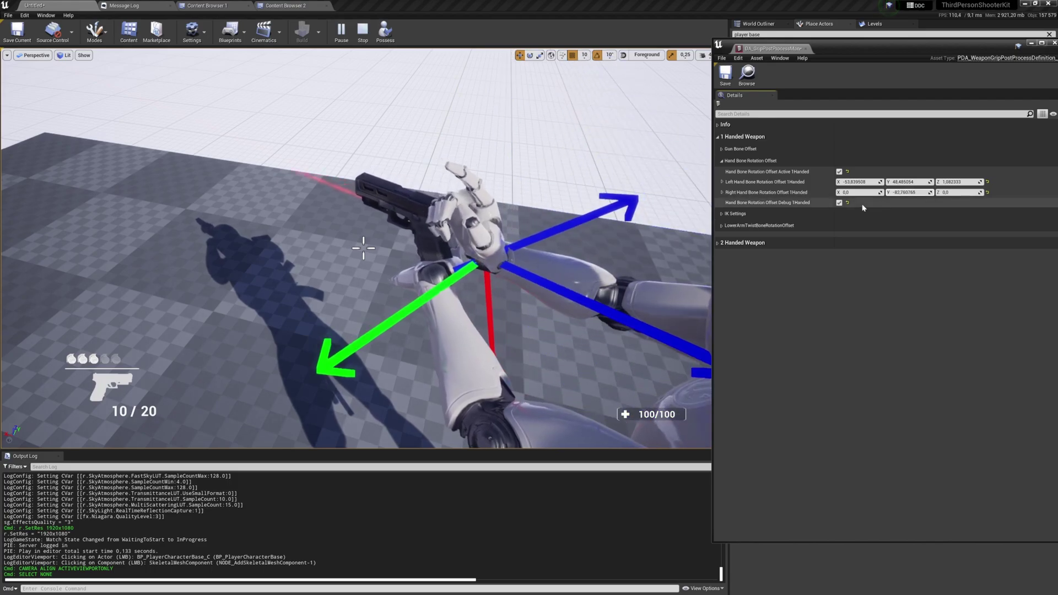
click(839, 203)
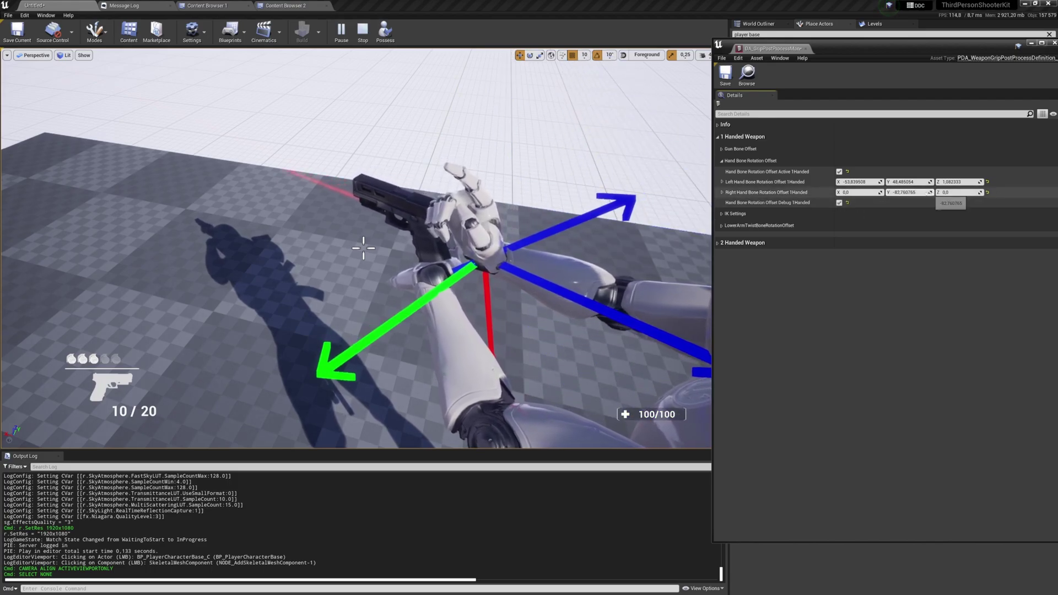
alt+drag(573, 253, 603, 185)
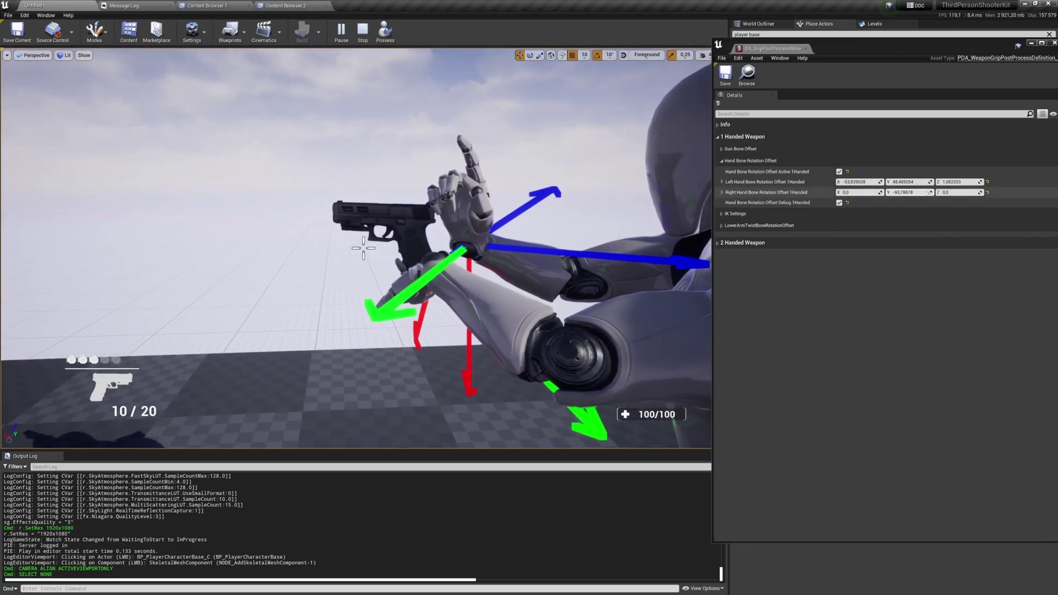
drag(909, 193, 835, 211)
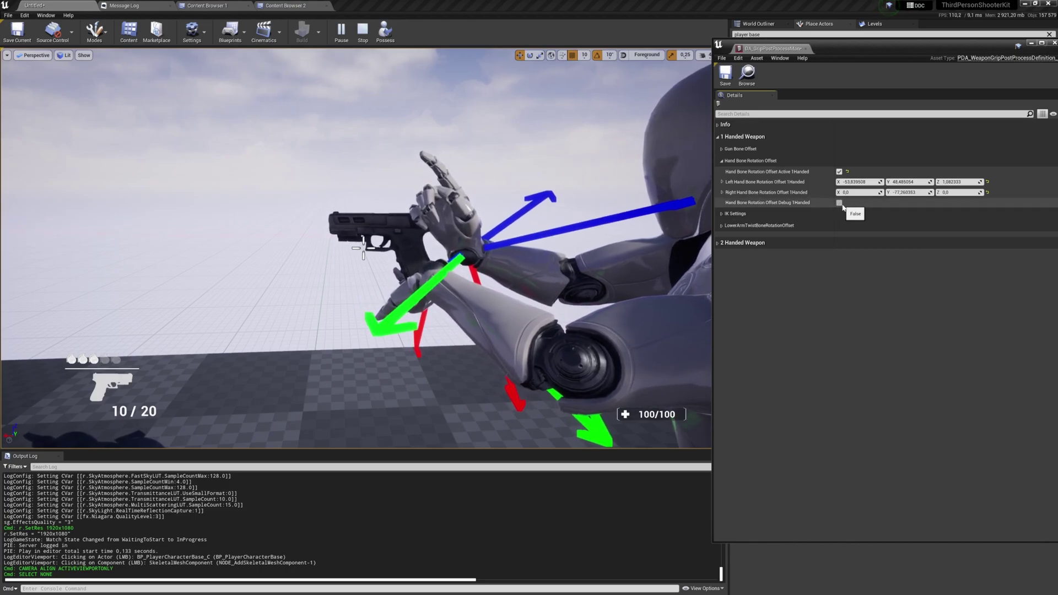
- In the 1 Handed IK Settings, enable OffsetActive and DebugHelpersActive for the aiming state's back hand
click(788, 161)
click(812, 174)
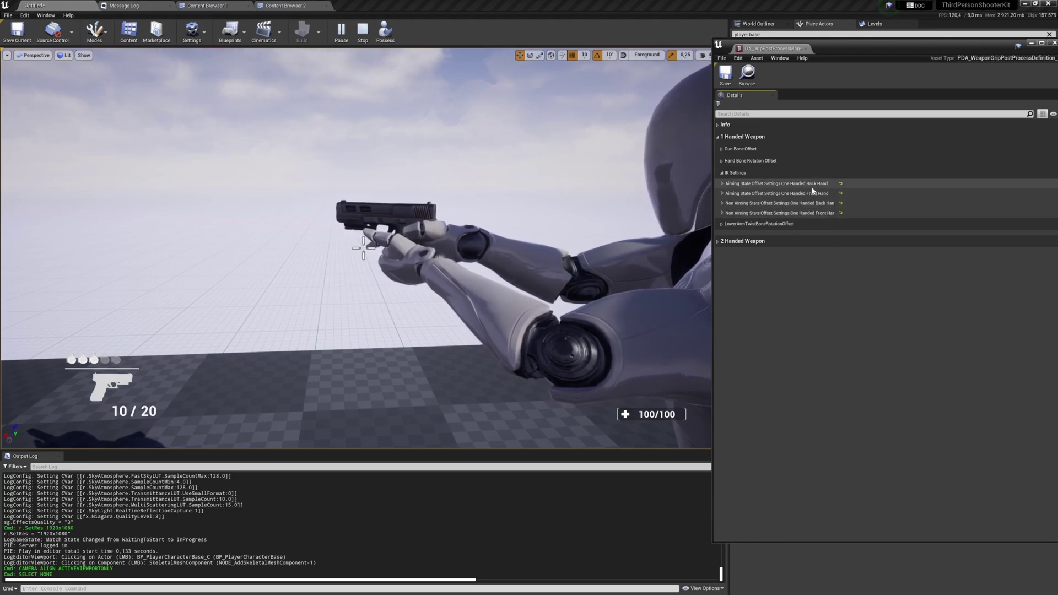
click(812, 187)
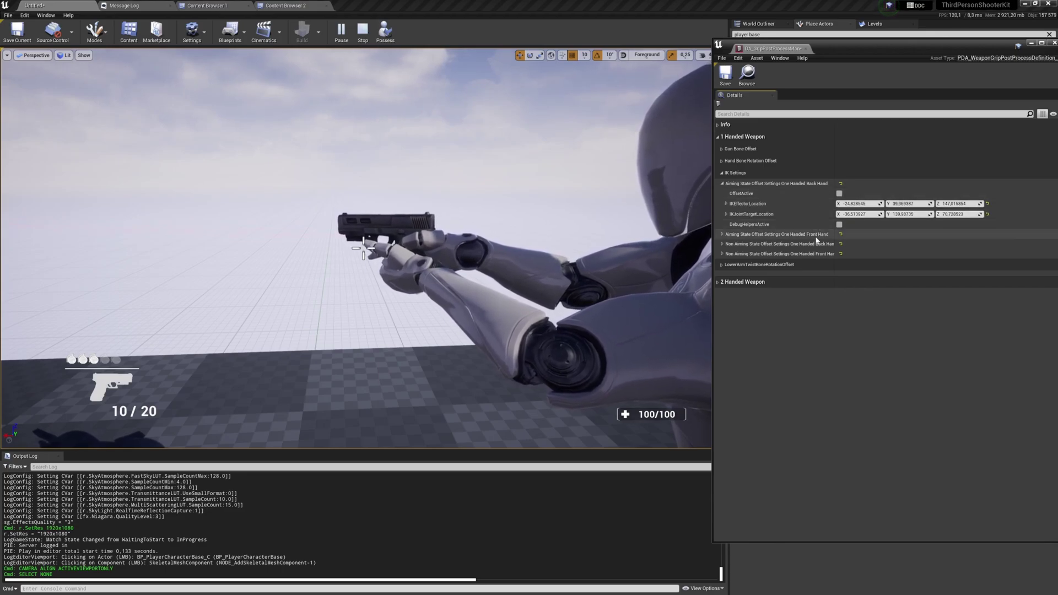
mouse_move(816, 186)
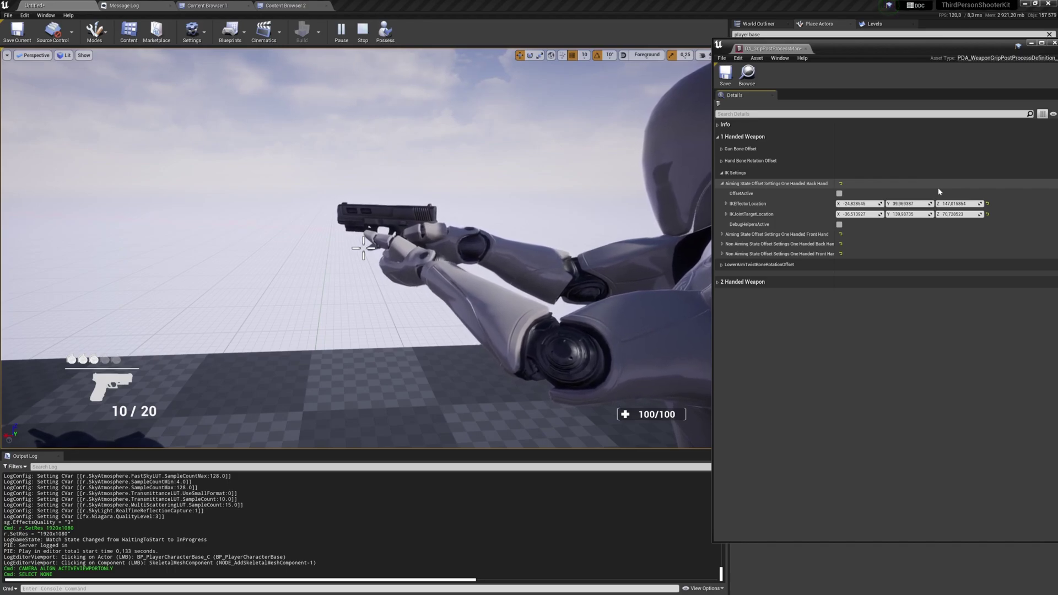
click(839, 194)
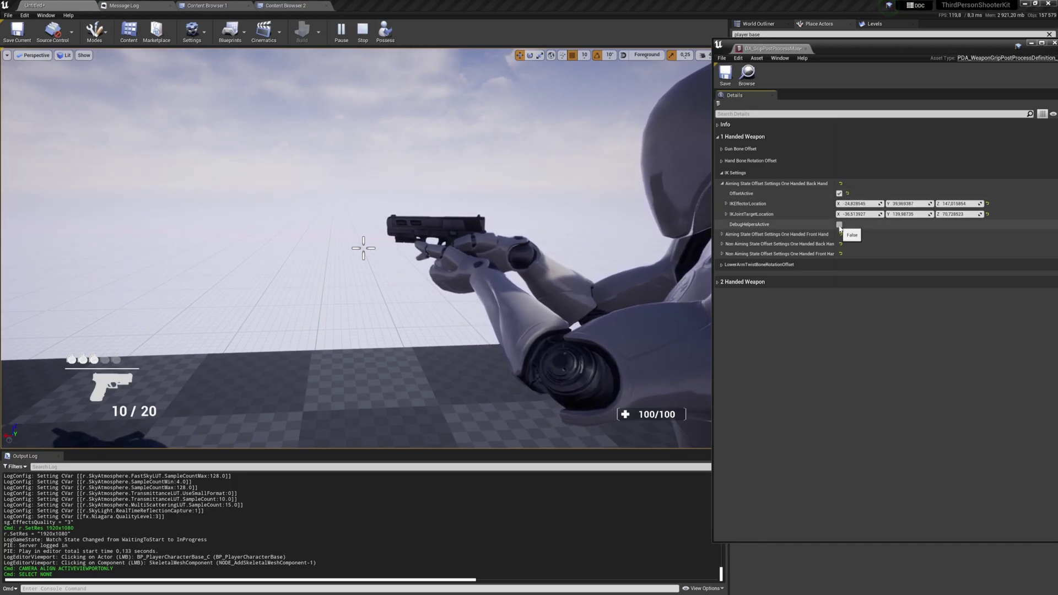
click(839, 224)
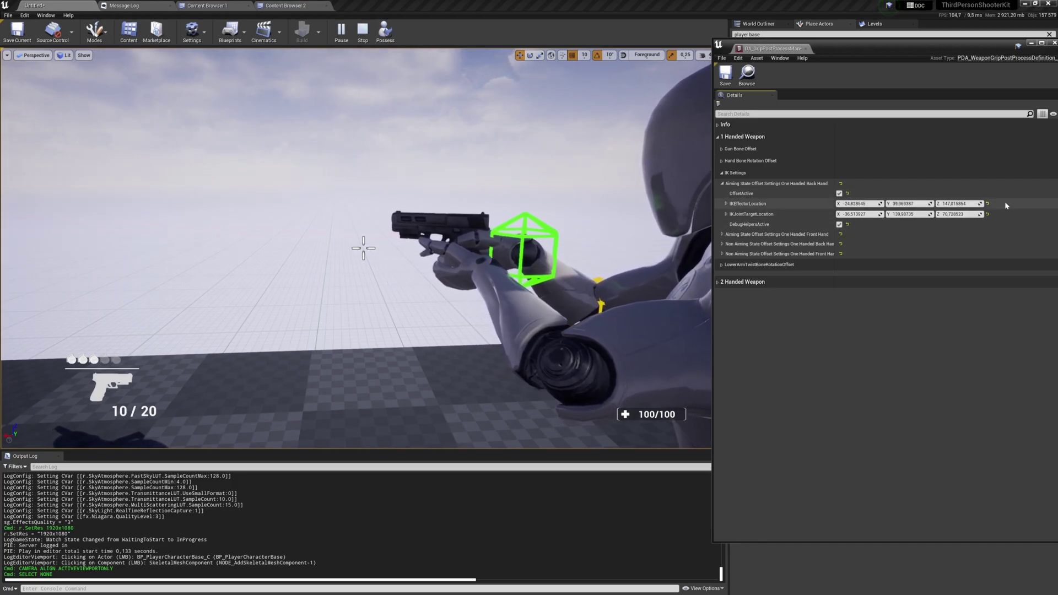
- Set the aiming back hand's IKEffectorLocation to about Y 43, Z 150.7 and its IKJointTargetLocation to about Y 160.3, Z 119.2
mouse_move(971, 204)
mouse_down()
mouse_move(981, 204)
mouse_move(906, 204)
mouse_move(983, 204)
mouse_move(974, 204)
mouse_up()
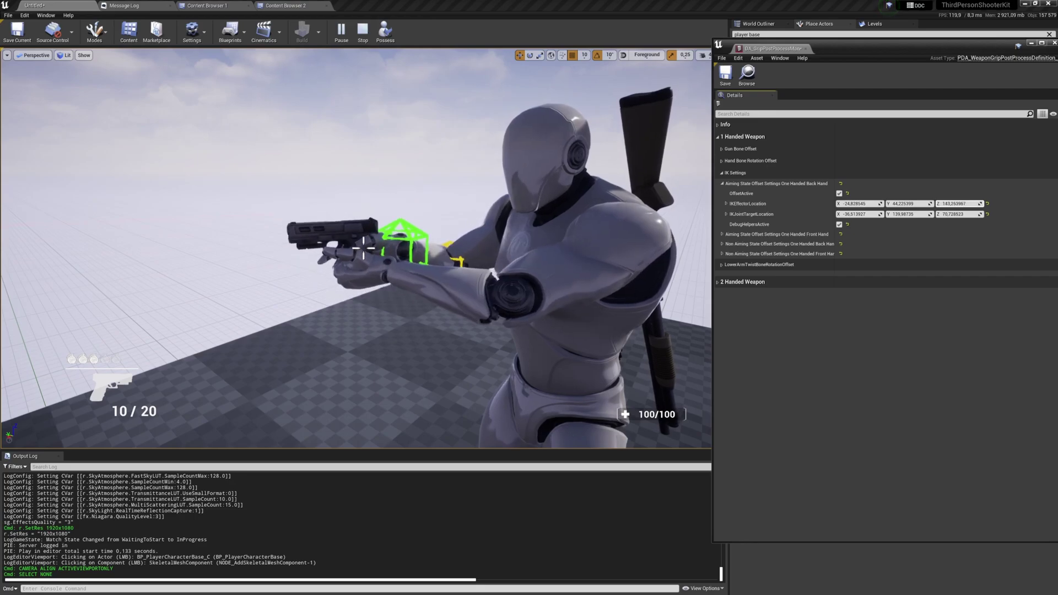
right_drag(635, 246, 650, 270)
mouse_move(959, 214)
mouse_down()
mouse_move(992, 214)
mouse_move(977, 215)
mouse_up()
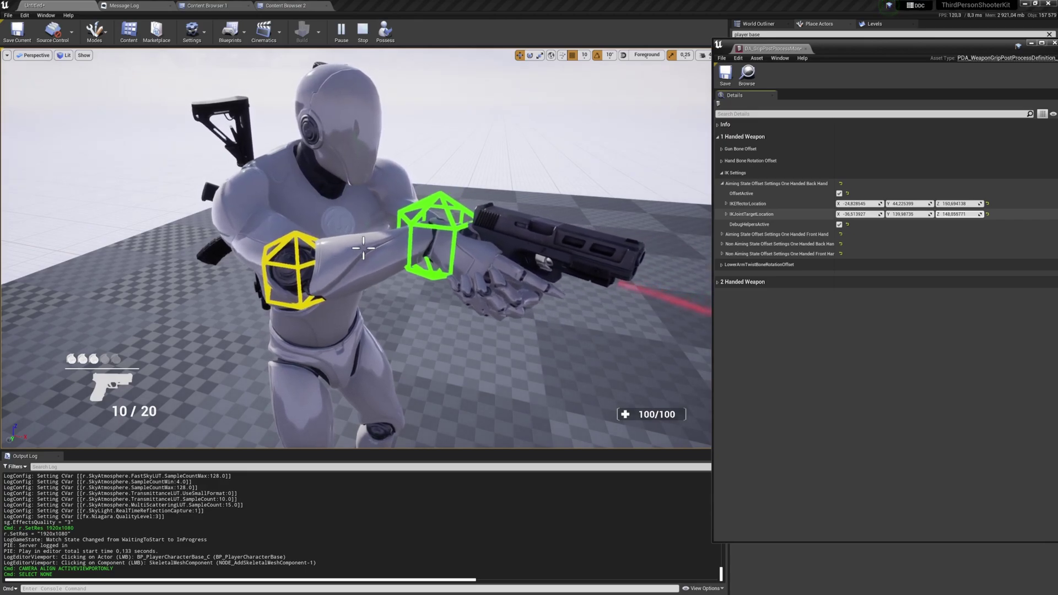
drag(909, 214, 972, 214)
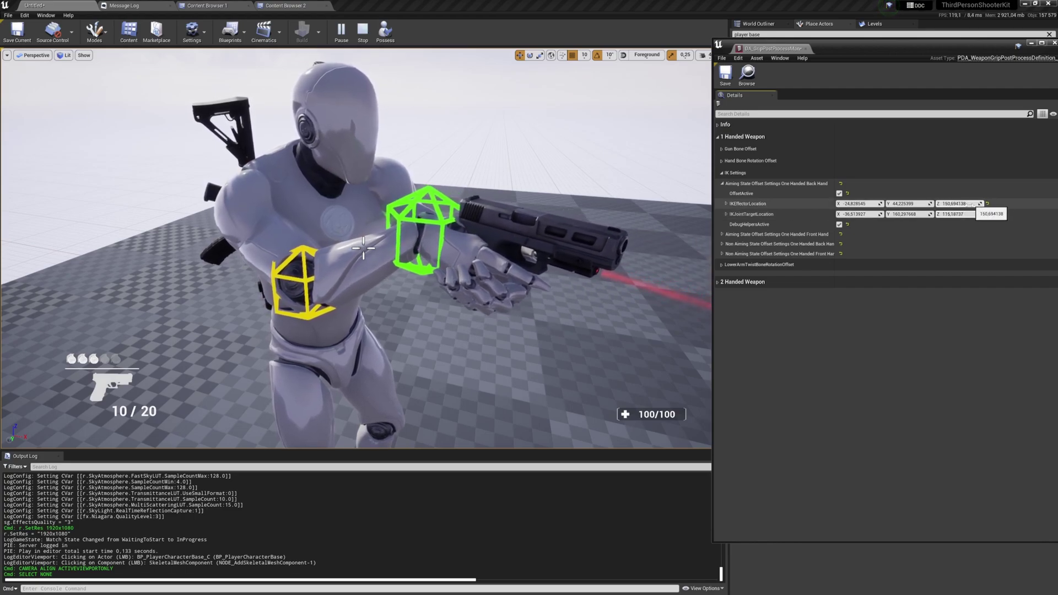
drag(909, 204, 890, 204)
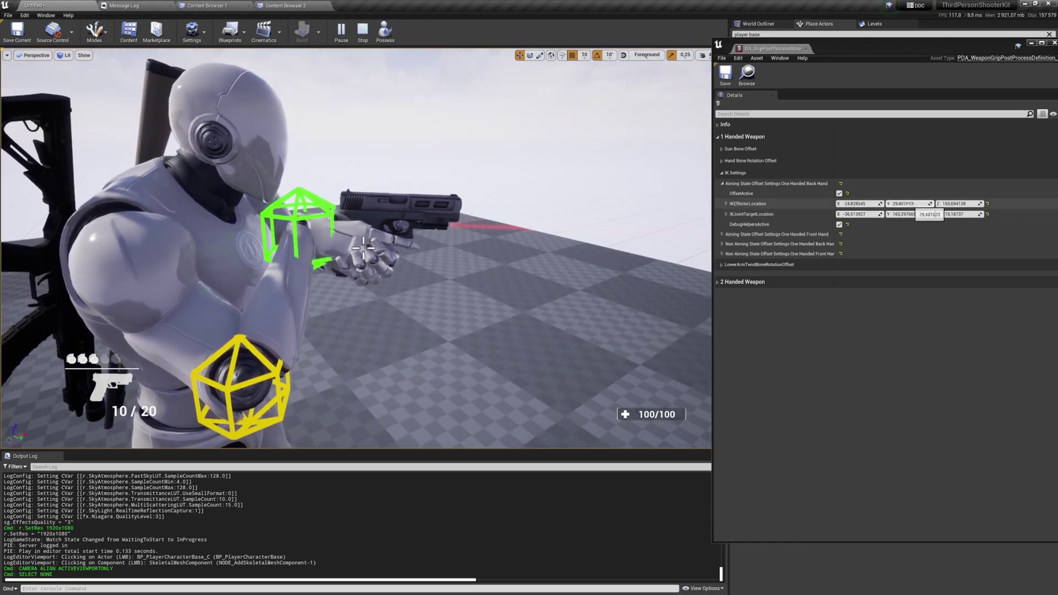
drag(912, 204, 925, 203)
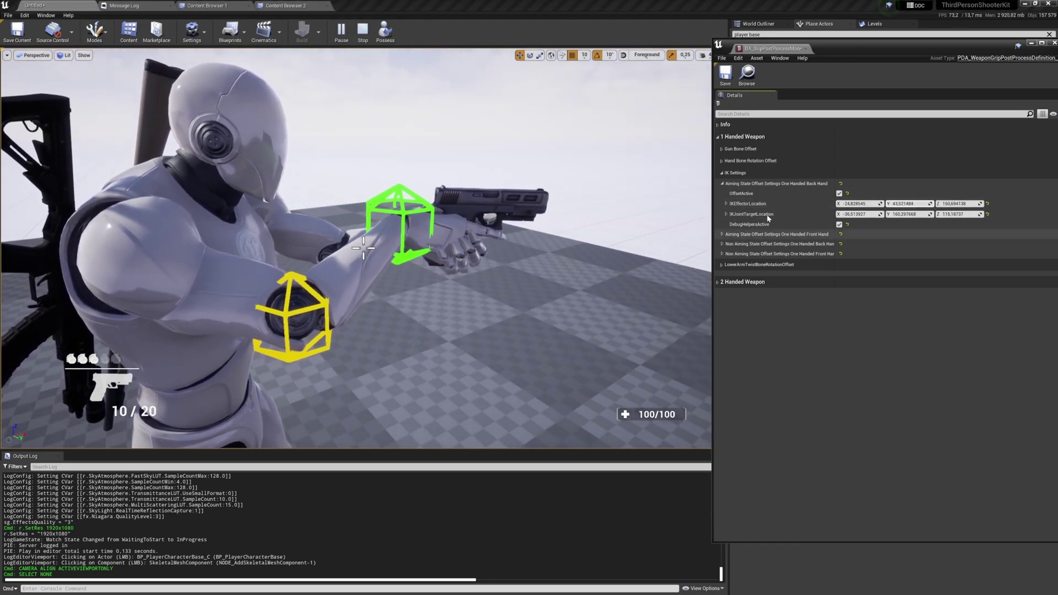
- Enable OffsetActive and DebugHelpersActive for the one-handed aiming state's front hand
click(824, 236)
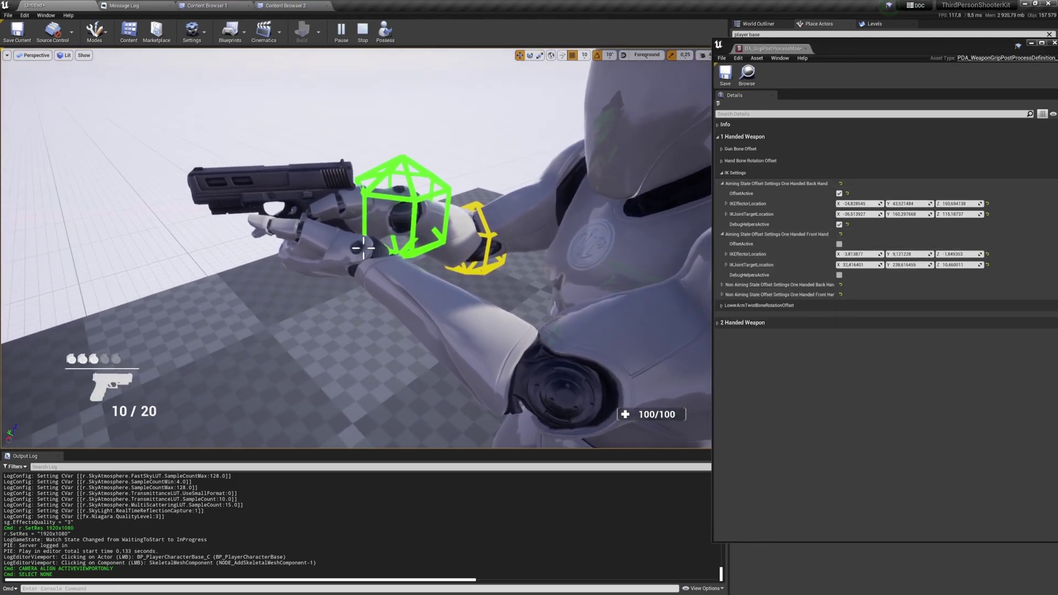
click(839, 243)
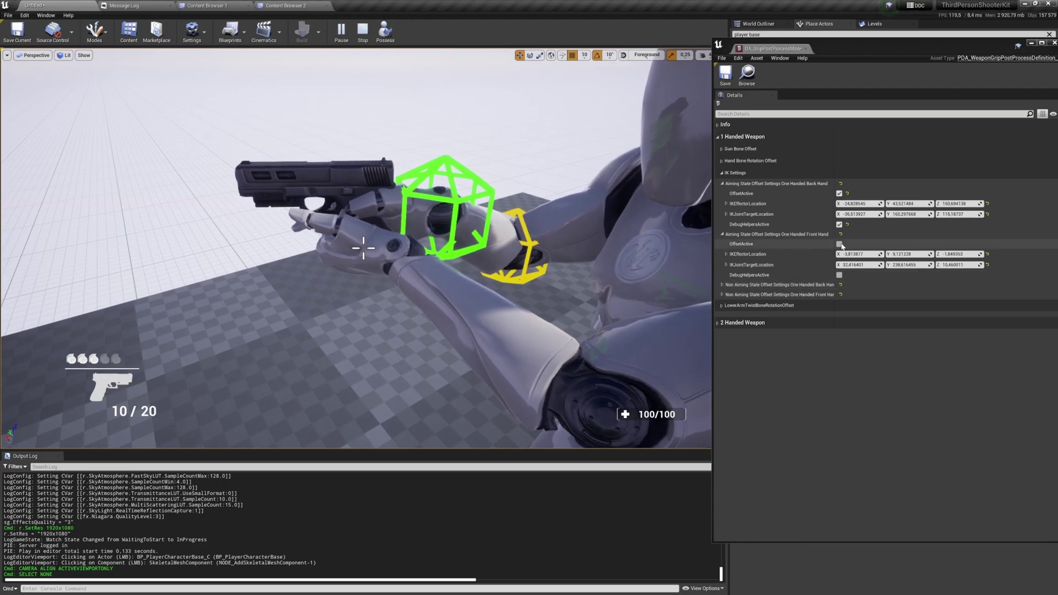
click(839, 274)
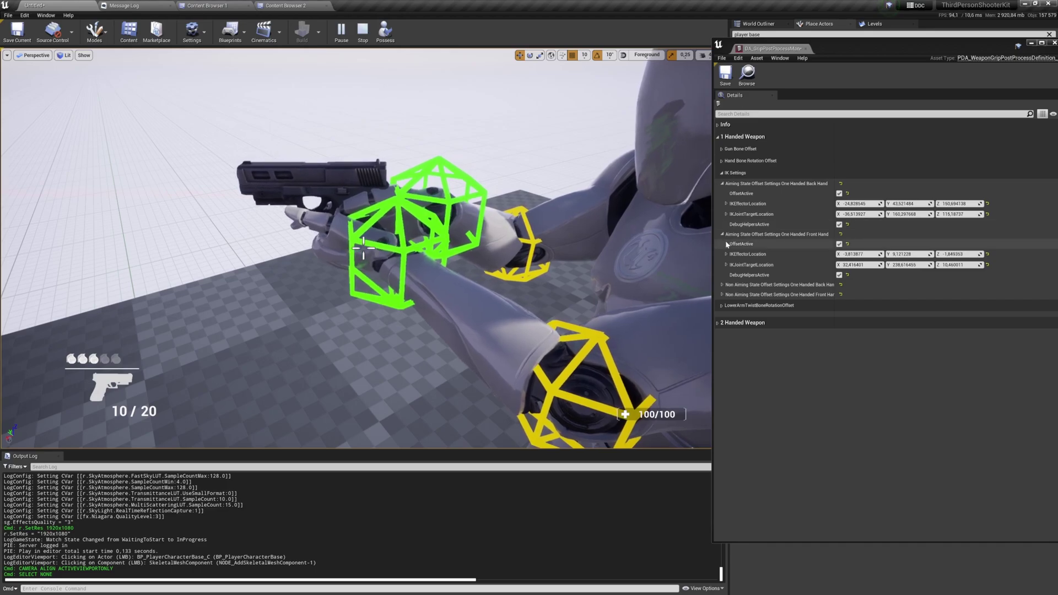
mouse_move(651, 248)
right_down()
mouse_move(633, 248)
mouse_move(661, 251)
right_up()
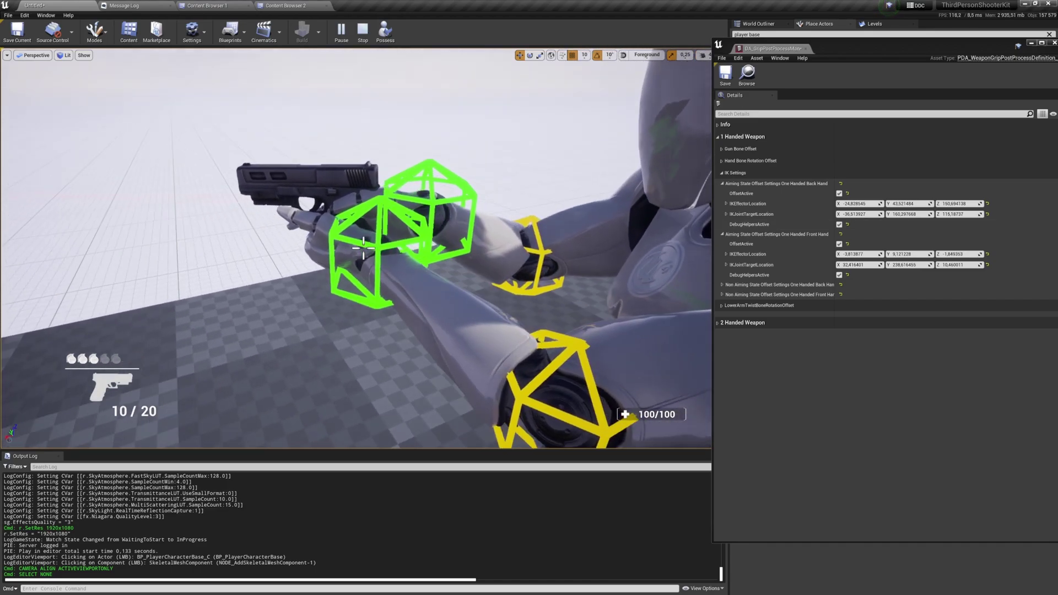
- Set the aiming front hand's IKEffectorLocation to about X 0.03, Y 14.2, Z -13.7 and its IKJointTargetLocation to about Y 513.5, Z 9.4
mouse_move(961, 255)
mouse_down()
mouse_move(979, 254)
mouse_move(956, 254)
mouse_move(970, 254)
mouse_up()
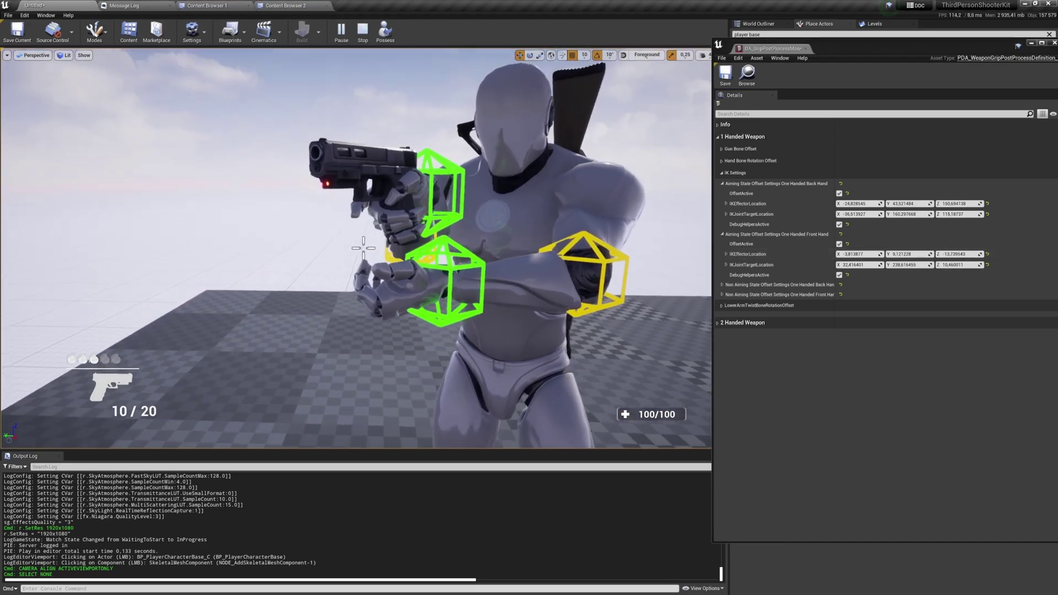
drag(867, 254, 920, 254)
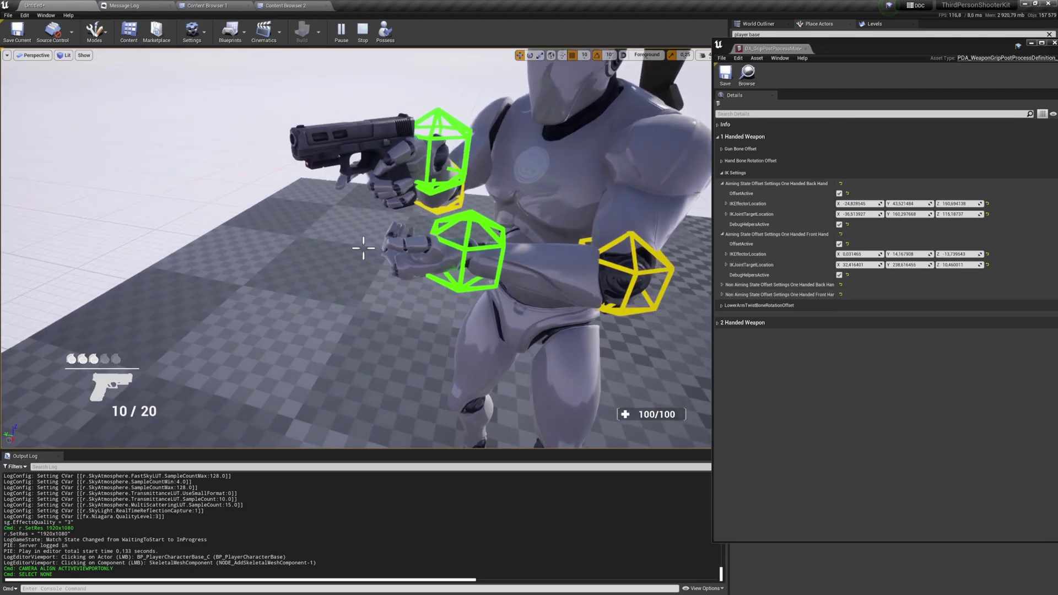
mouse_move(909, 265)
mouse_down()
mouse_move(948, 265)
mouse_move(915, 265)
mouse_move(927, 265)
mouse_up()
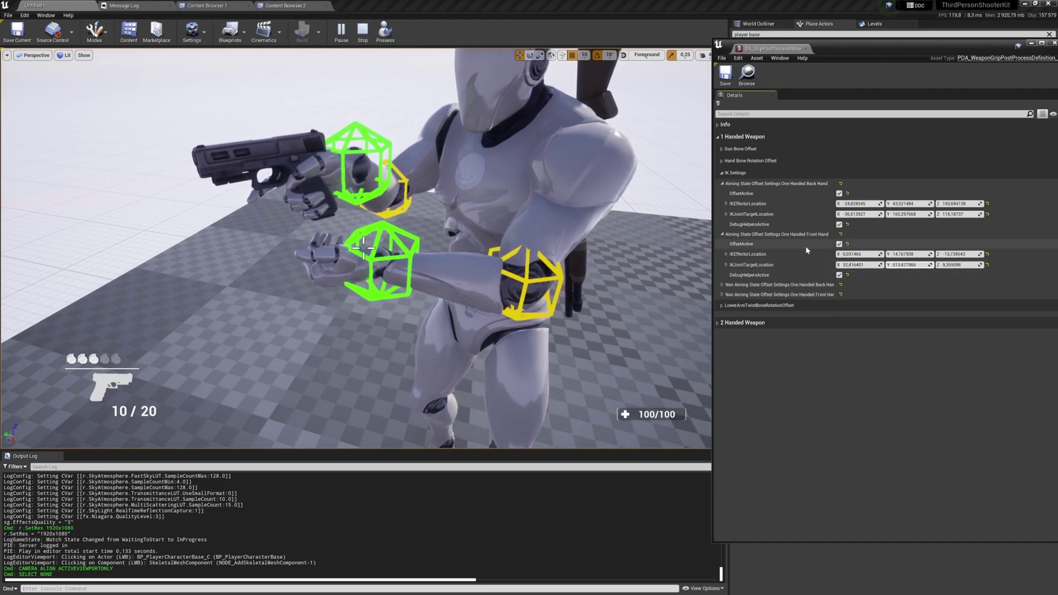
- Disable OffsetActive and DebugHelpersActive for both the front and back hand of the one-handed aiming state
mouse_move(762, 234)
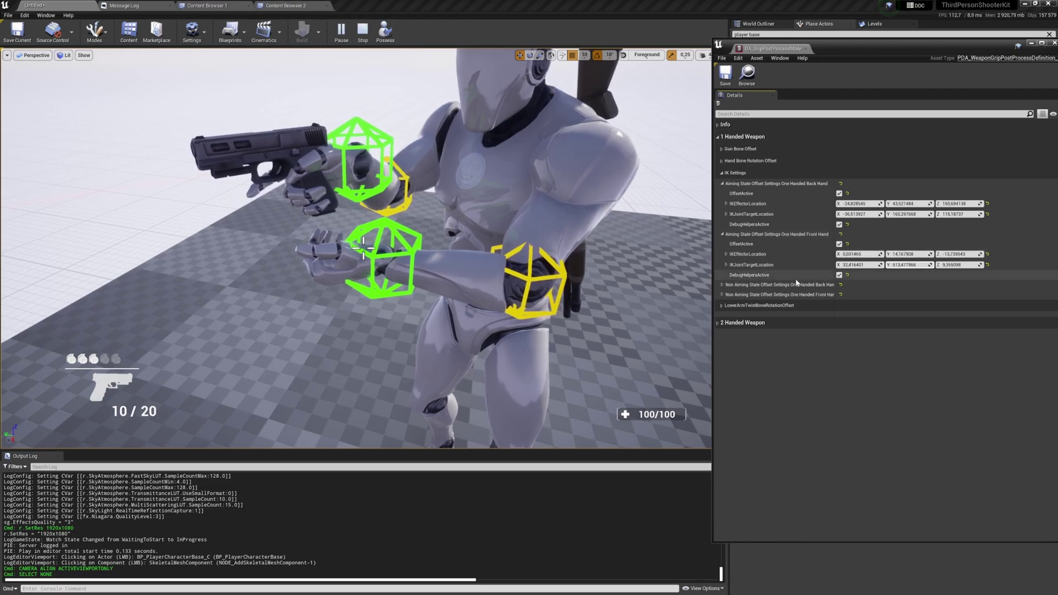
mouse_move(794, 256)
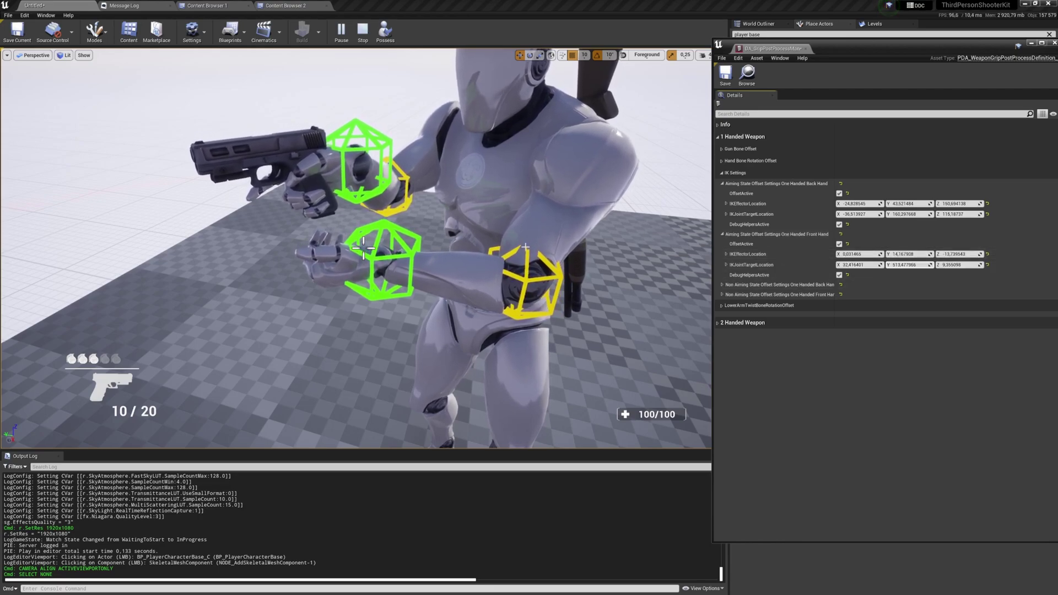
mouse_move(450, 233)
alt+mouse_down()
mouse_move(475, 232)
mouse_move(447, 234)
alt+mouse_up()
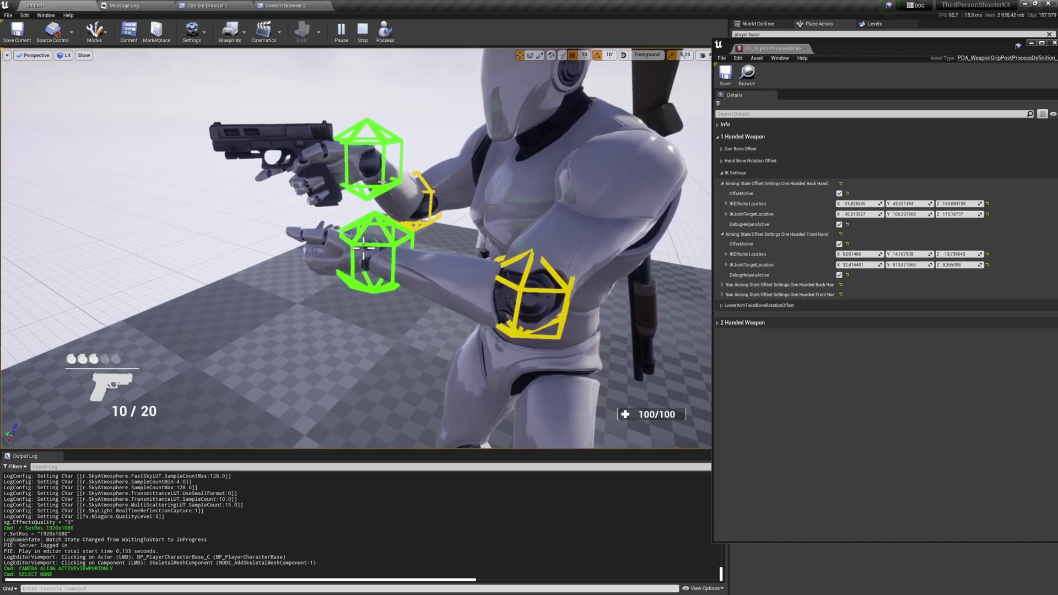
mouse_move(382, 183)
alt+mouse_down()
mouse_move(435, 179)
mouse_move(361, 179)
mouse_move(391, 178)
alt+mouse_up()
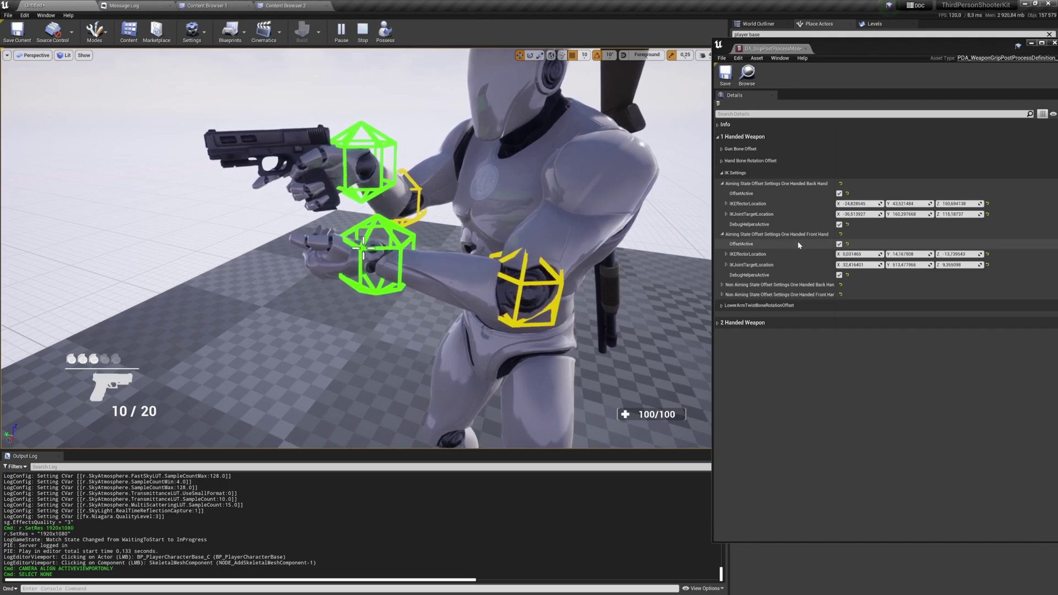
click(838, 275)
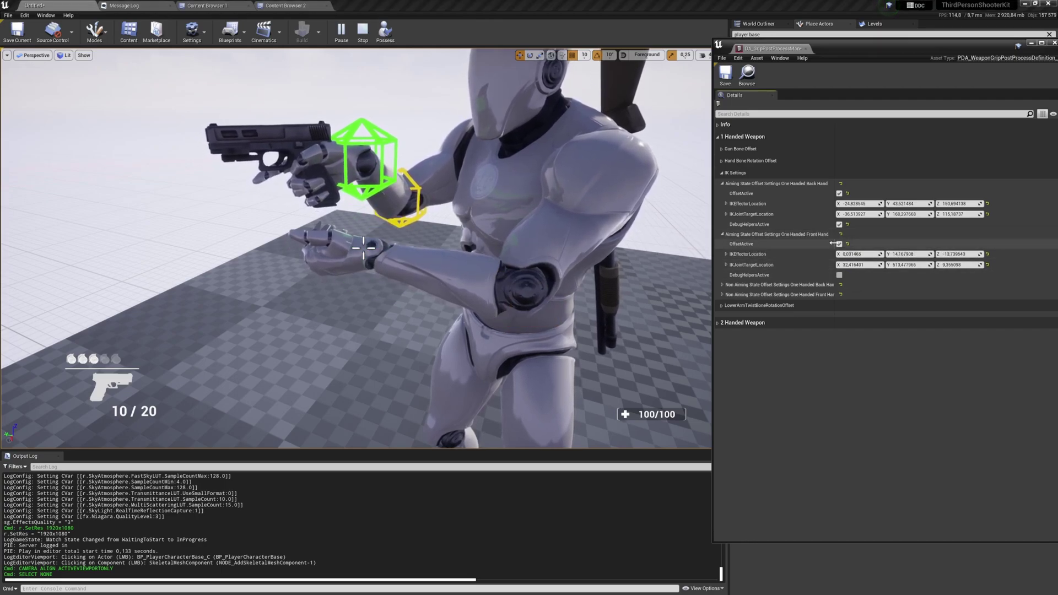
click(838, 243)
click(838, 224)
click(839, 193)
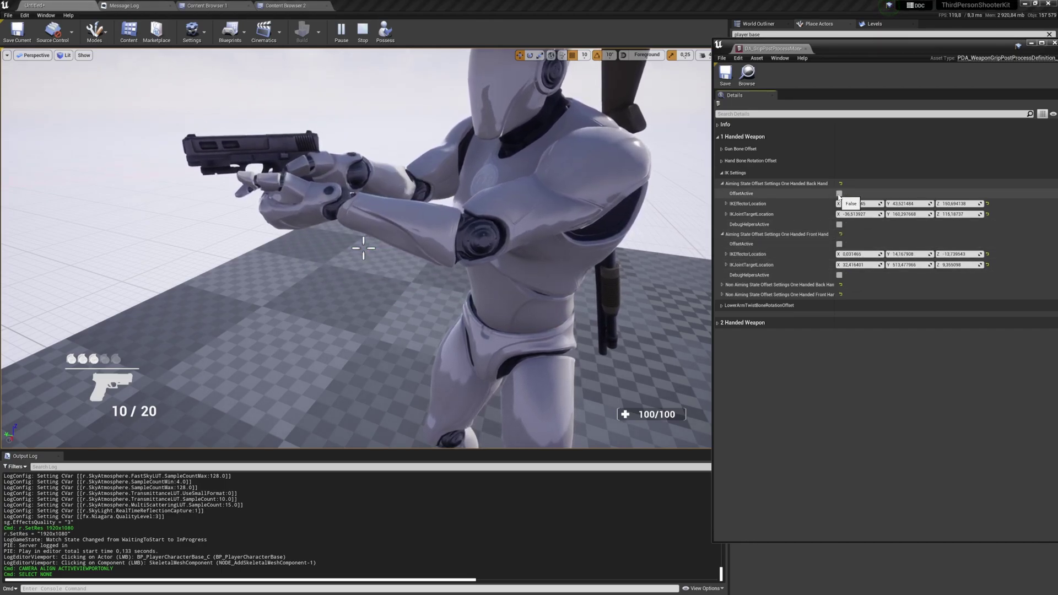
- Possess the character to stop aiming, and detach the camera again to view the non-aiming pistol pose from the side
click(385, 32)
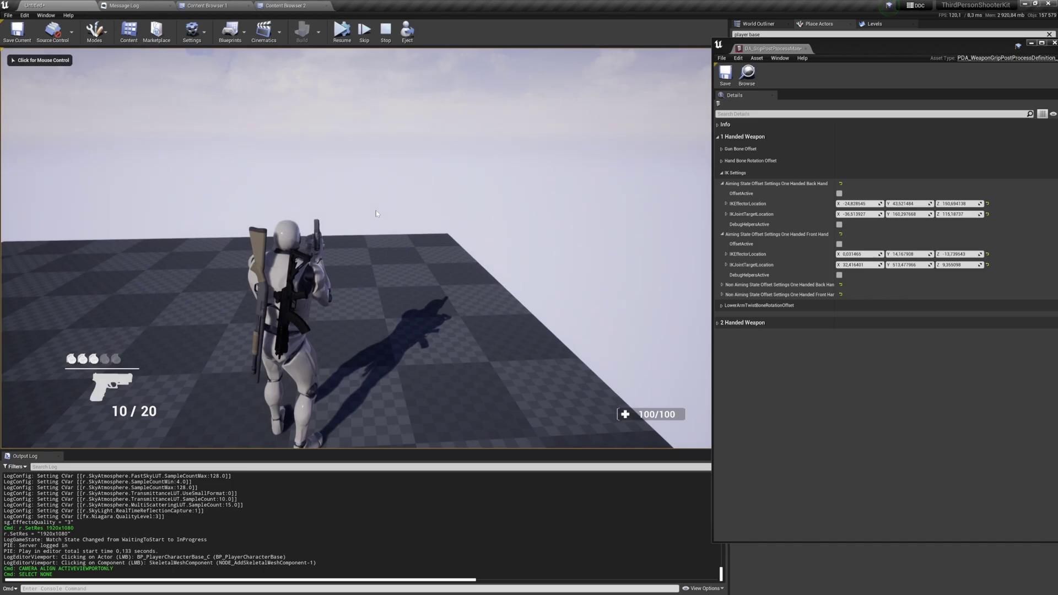
key(F8)
key(w)
right_drag(376, 213, 319, 213)
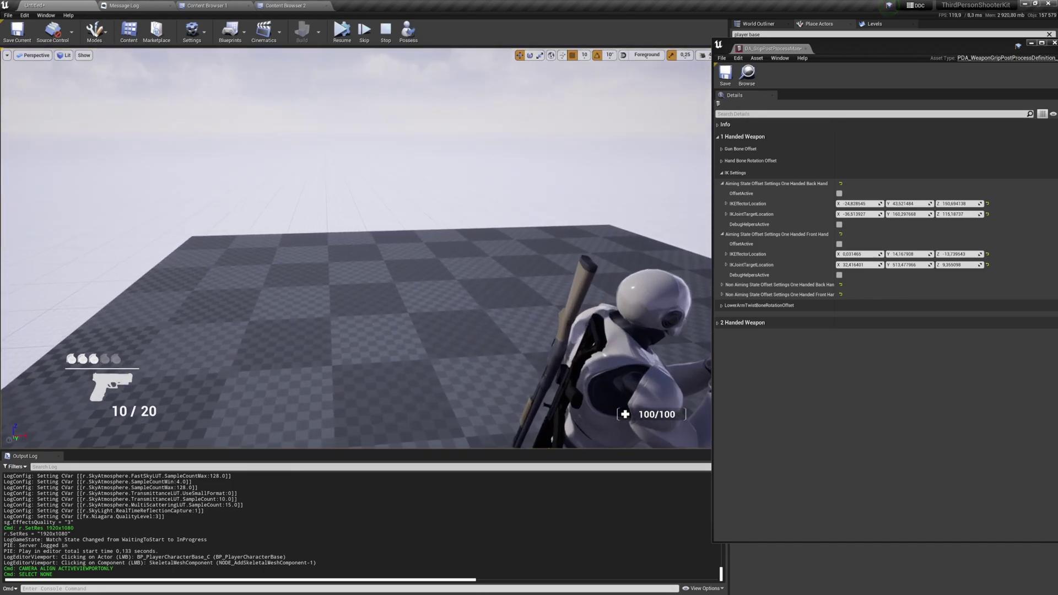
key(d)
right_drag(457, 249, 474, 250)
key(Pause)
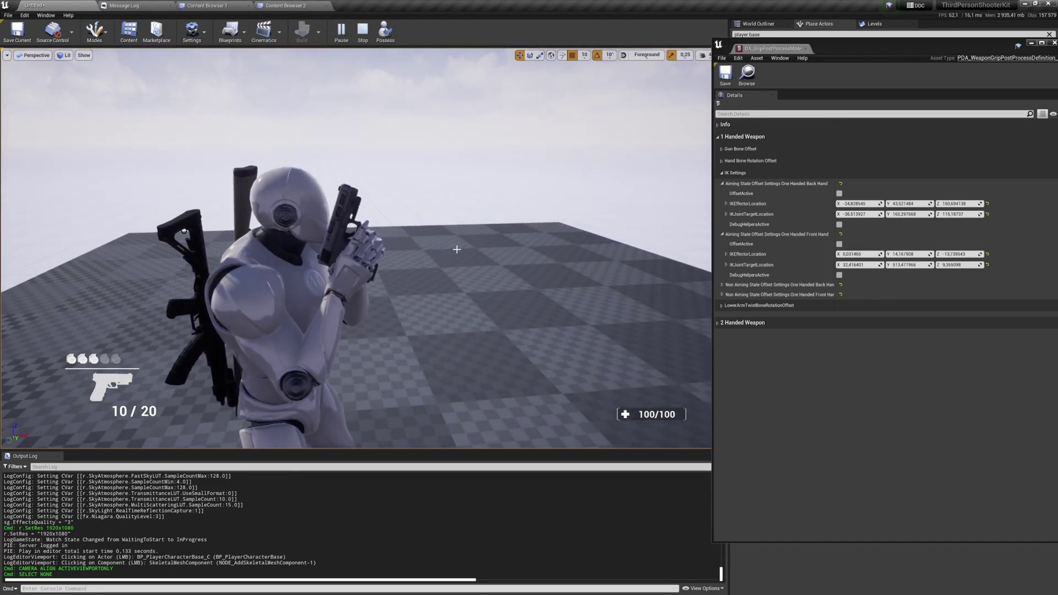
- Collapse the aiming front hand settings and expand the one-handed Non Aiming State Offset Settings for the back and front hands
click(804, 234)
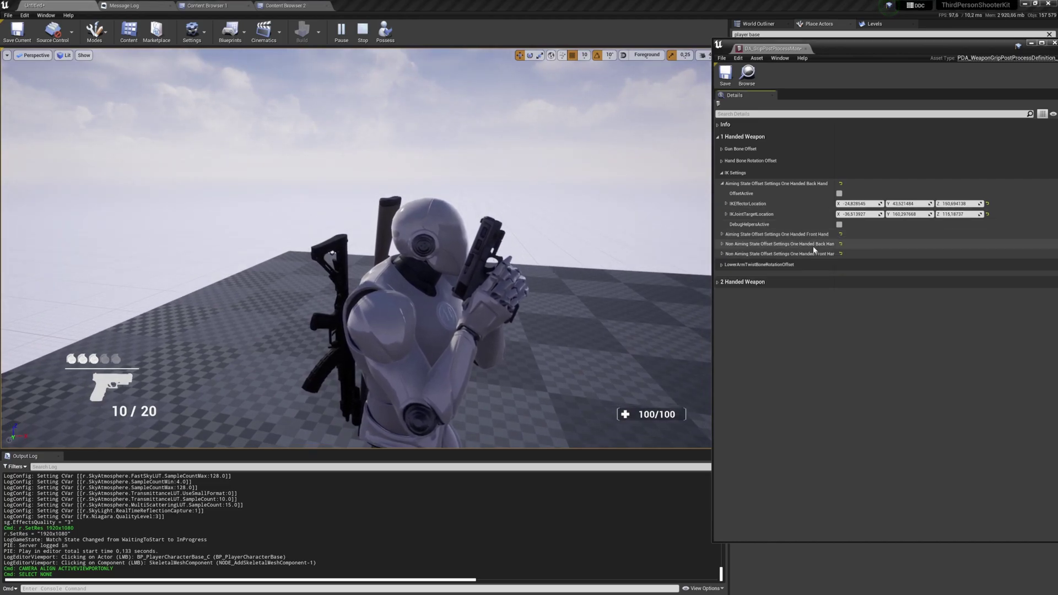
click(814, 246)
click(811, 295)
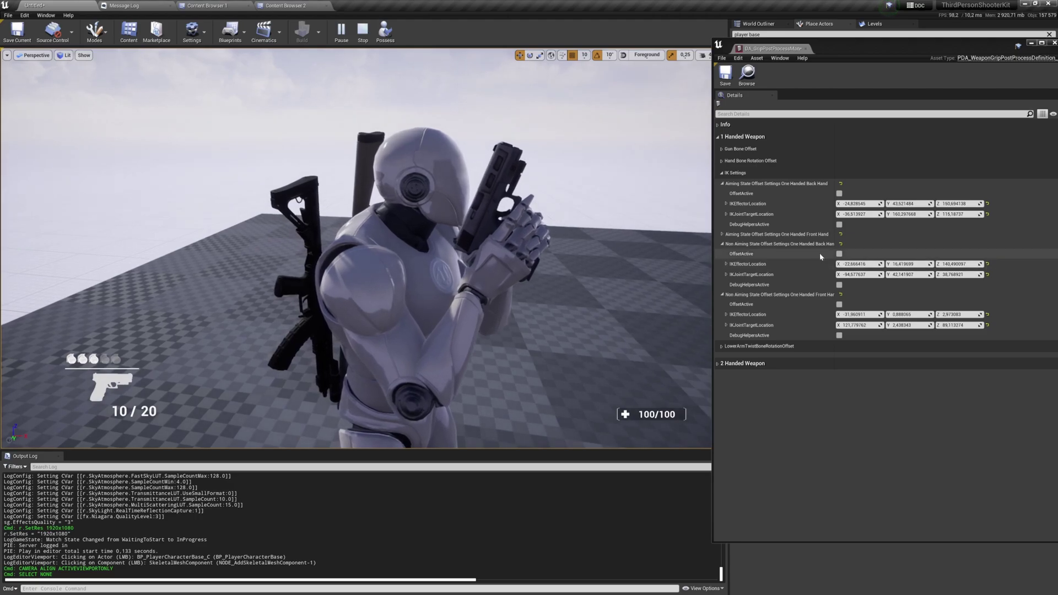
- Enable OffsetActive and DebugHelpersActive for the one-handed non-aiming back hand and set its IKEffectorLocation to about X -37.3, Y 12.0, Z 144.7
click(838, 284)
click(839, 253)
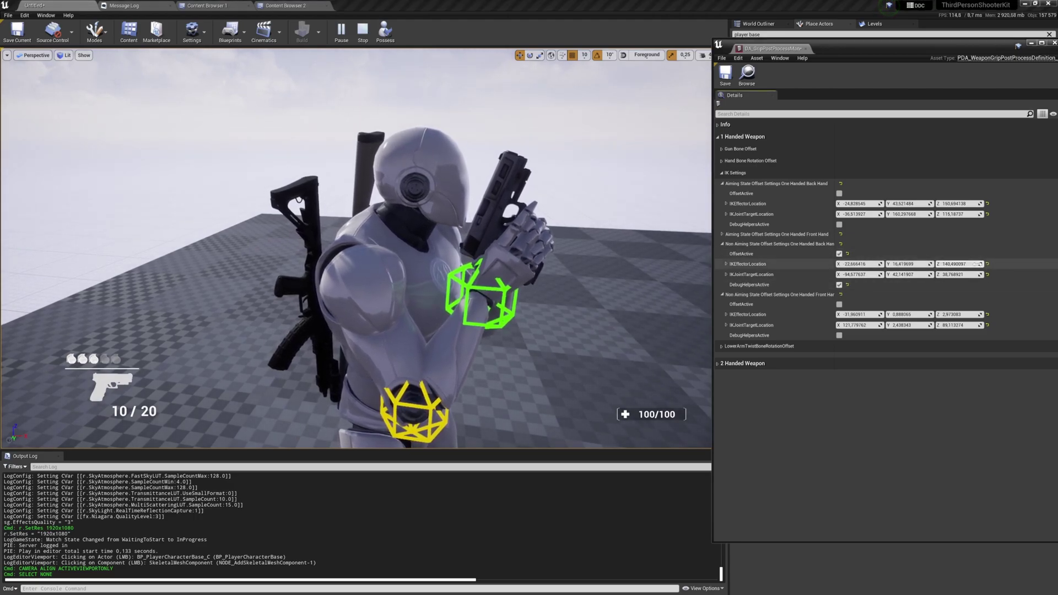
drag(976, 264, 916, 264)
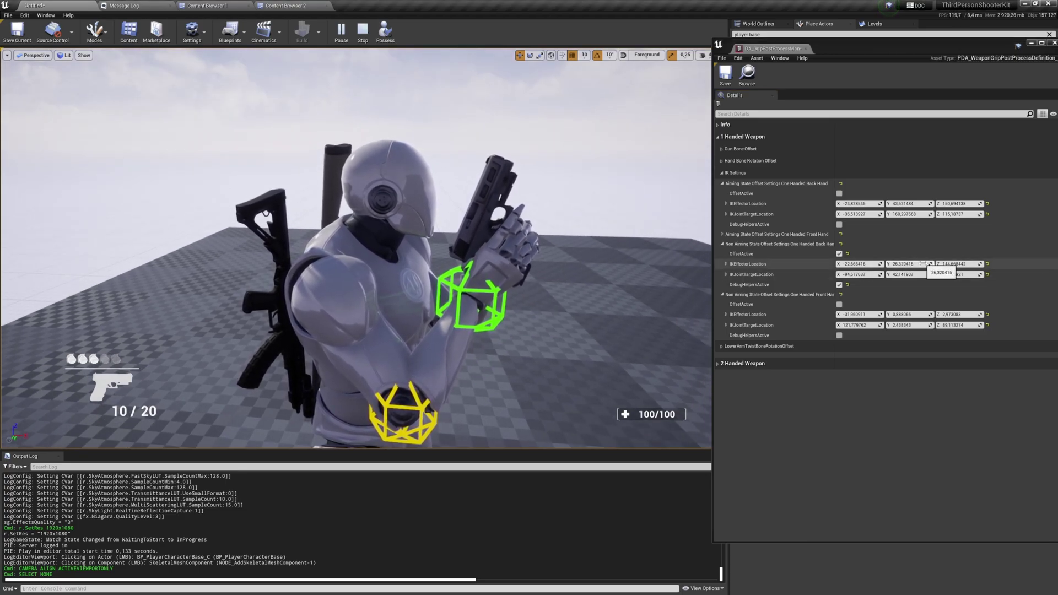
drag(922, 264, 862, 263)
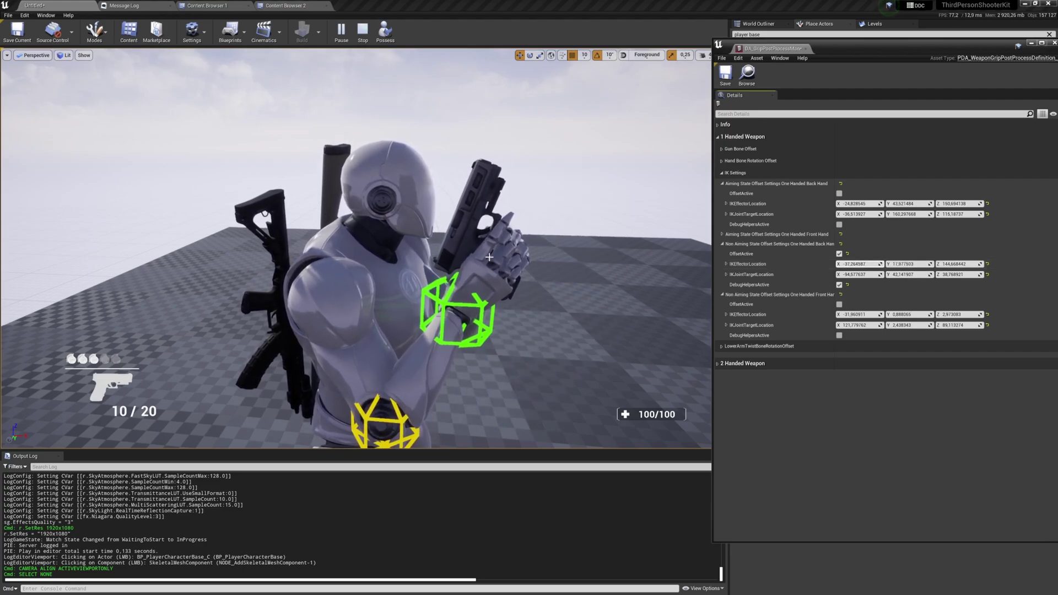
- Enable OffsetActive for the one-handed non-aiming front hand and move its IKEffectorLocation to about X -45.2, Y 13.1
click(839, 304)
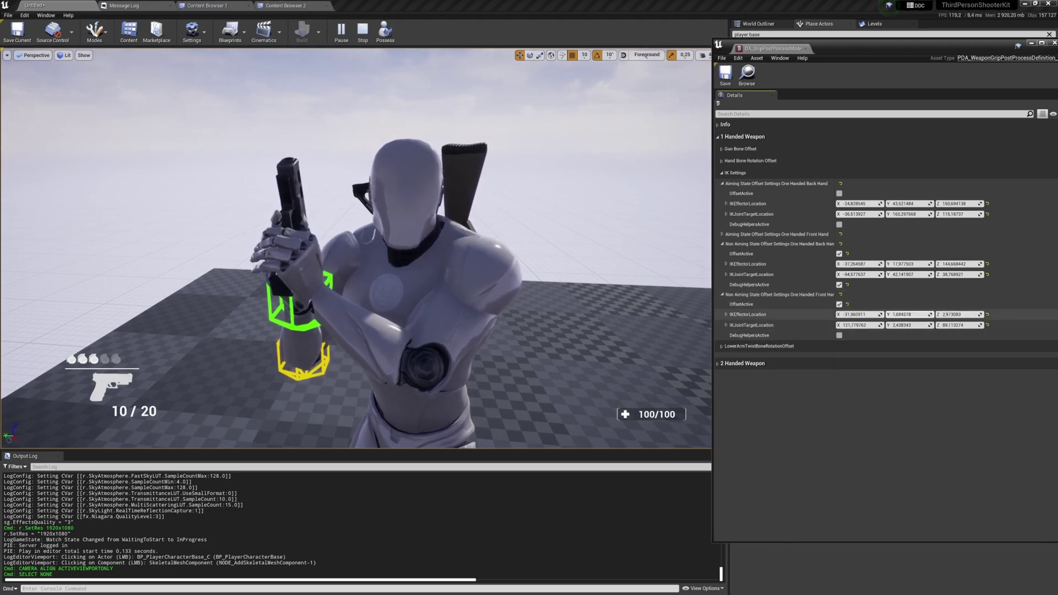
drag(903, 314, 846, 314)
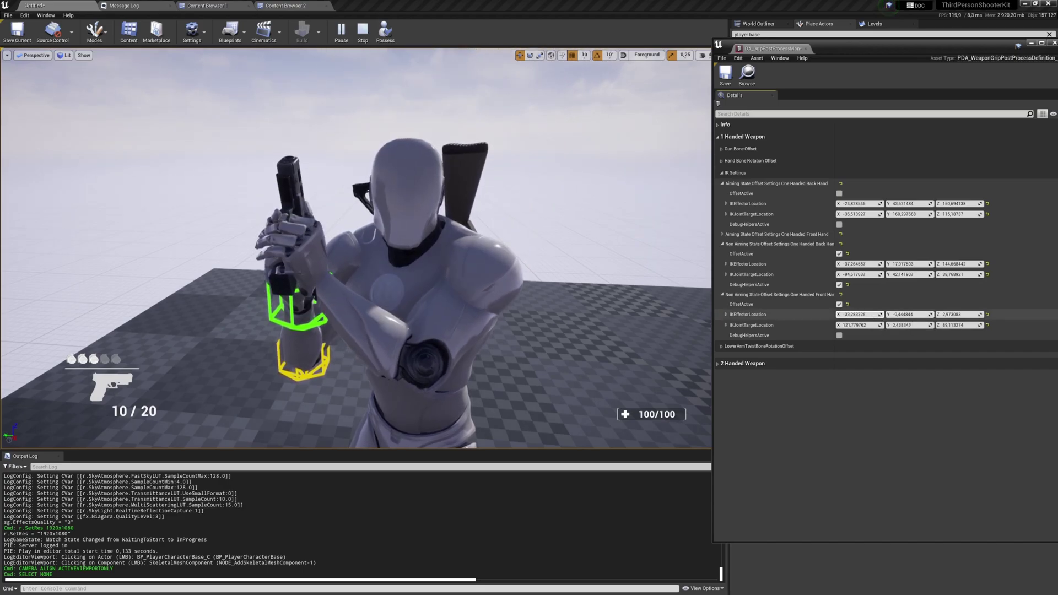
drag(904, 314, 846, 314)
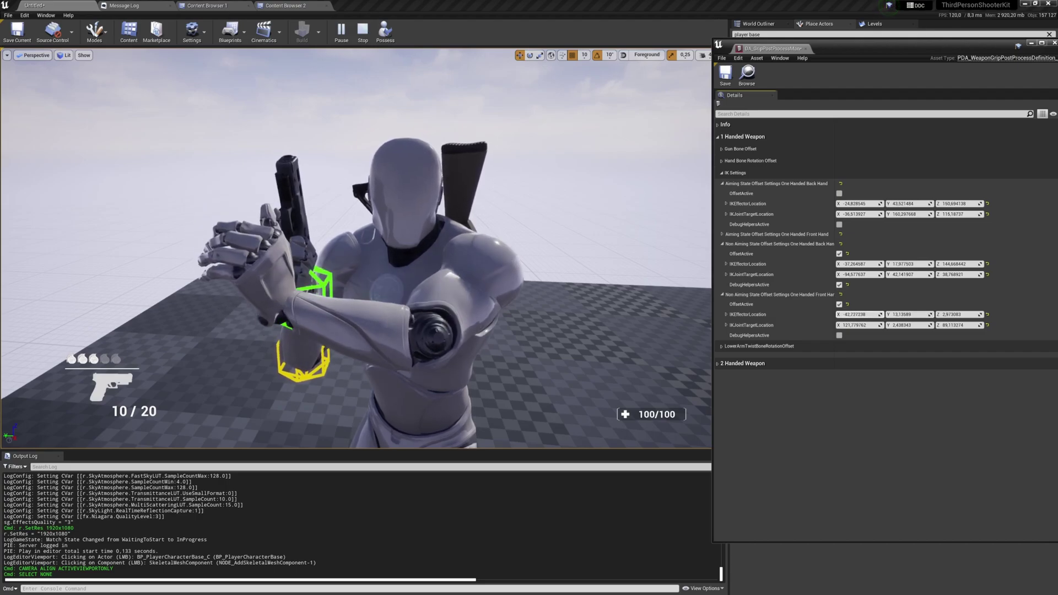
right_drag(650, 309, 710, 298)
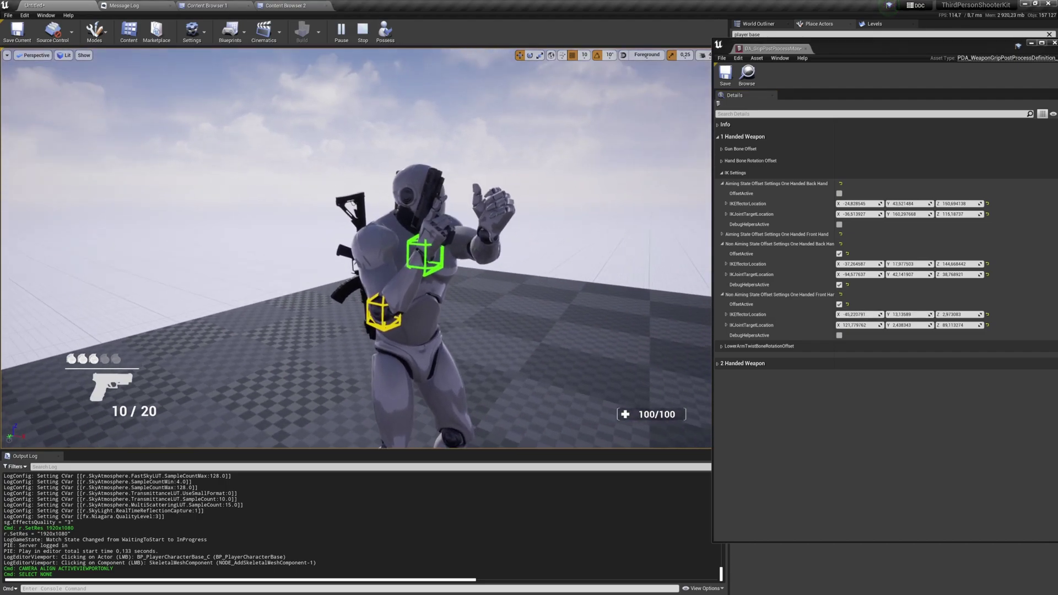
- Enable DebugHelpersActive for the non-aiming front hand and set its IKEffectorLocation to about X -31.6, Y 6.1, Z 4.9
click(839, 336)
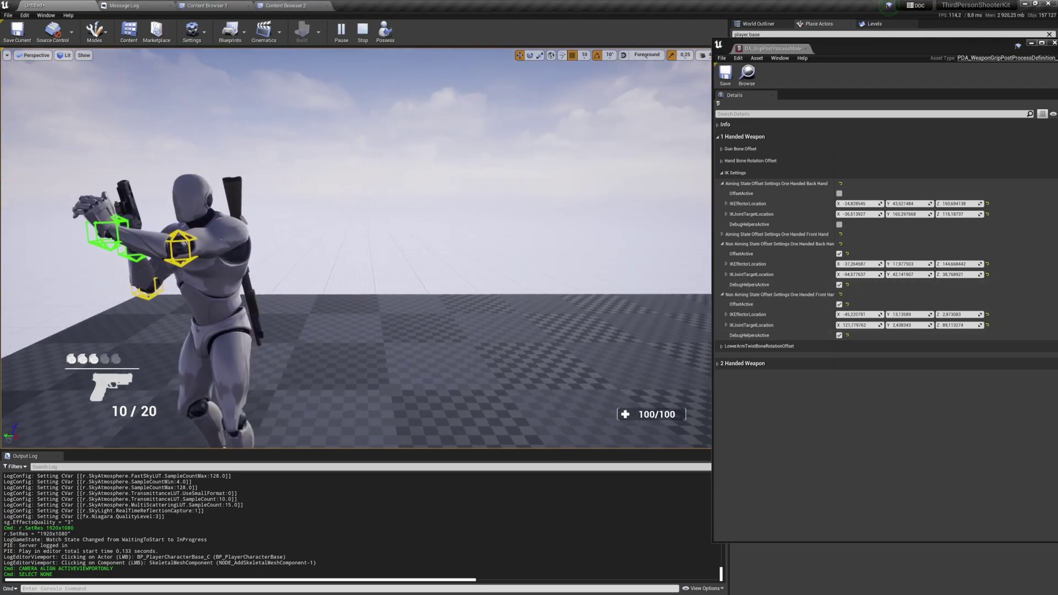
right_drag(419, 248, 325, 262)
key(w)
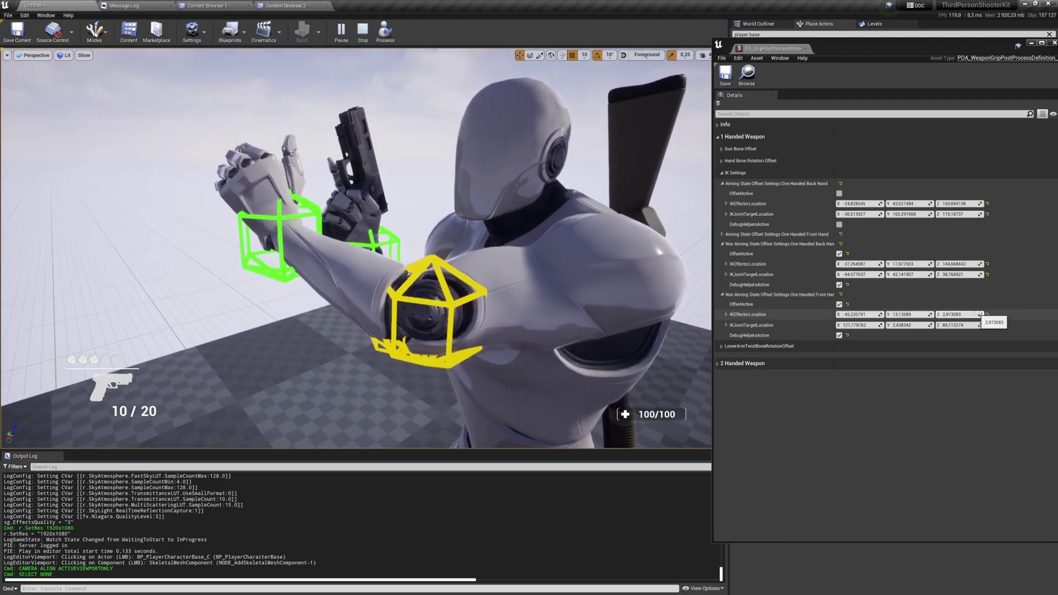
mouse_move(977, 314)
mouse_down()
mouse_move(957, 314)
mouse_move(978, 314)
mouse_up()
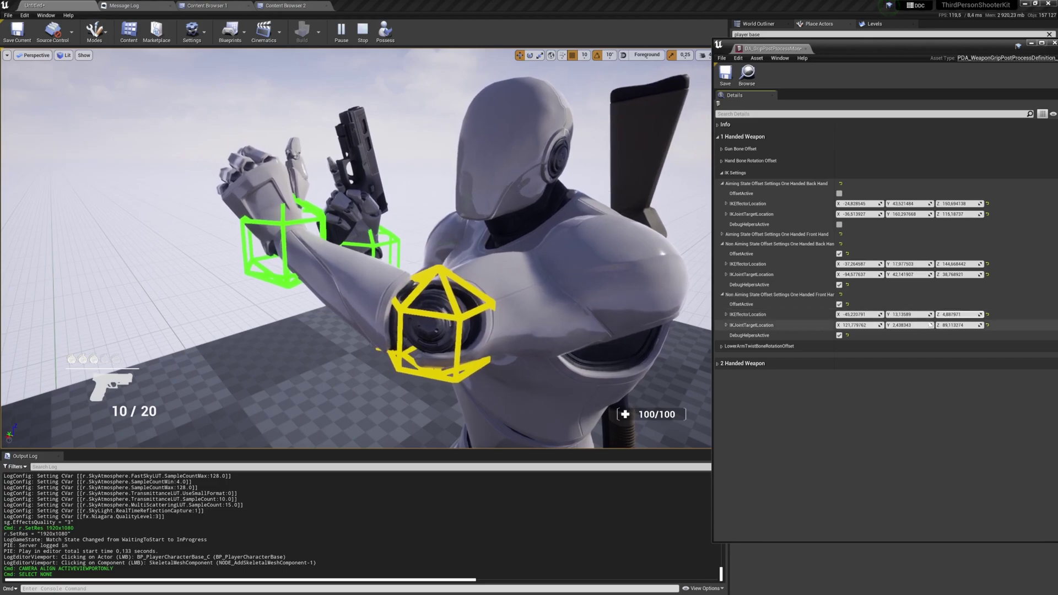
drag(910, 315, 889, 315)
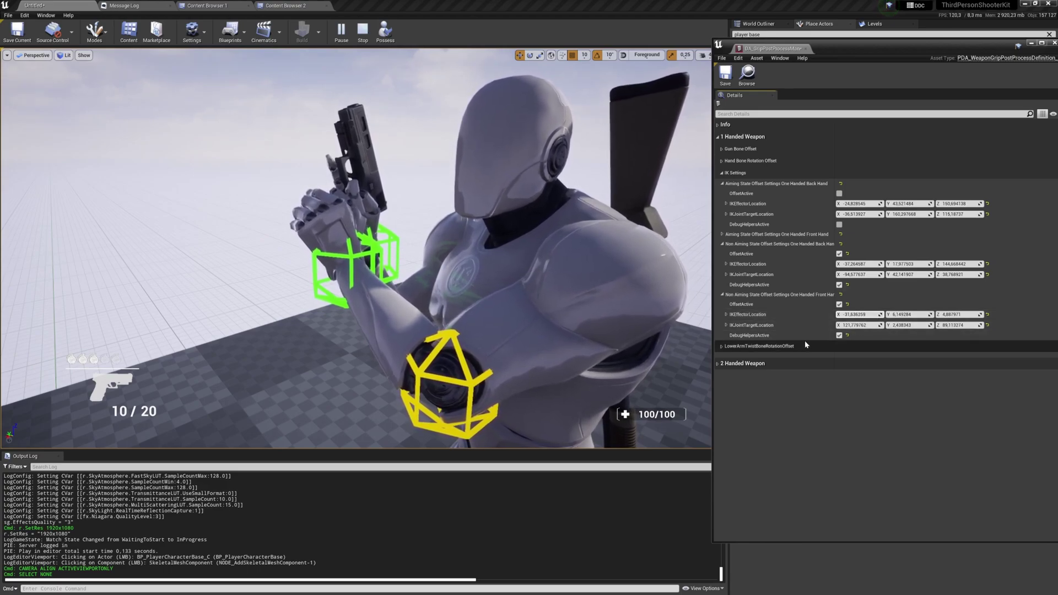
- Disable OffsetActive for both the front and back hand of the one-handed non-aiming state
click(839, 304)
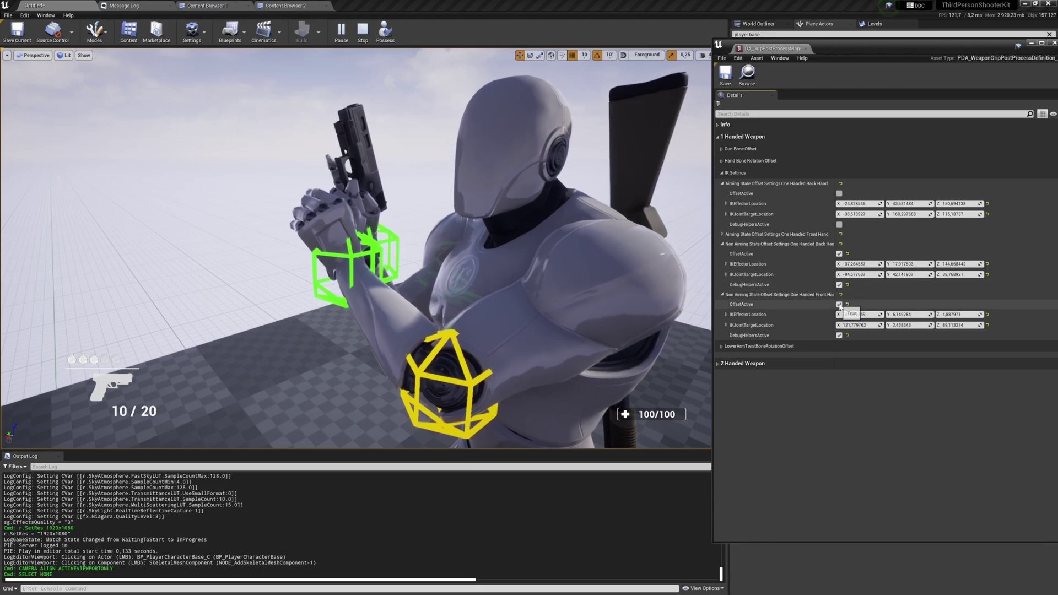
click(839, 254)
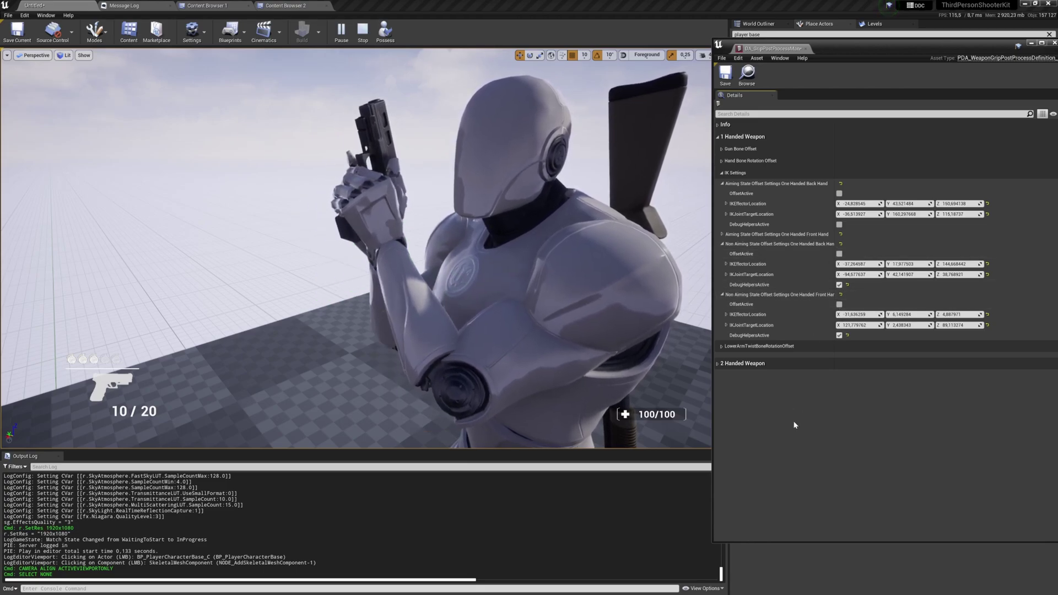
- Activate the one-handed Lower Arm Twist Bone Rotation Offset and its debug display, and view the forearms up close from the front
click(751, 346)
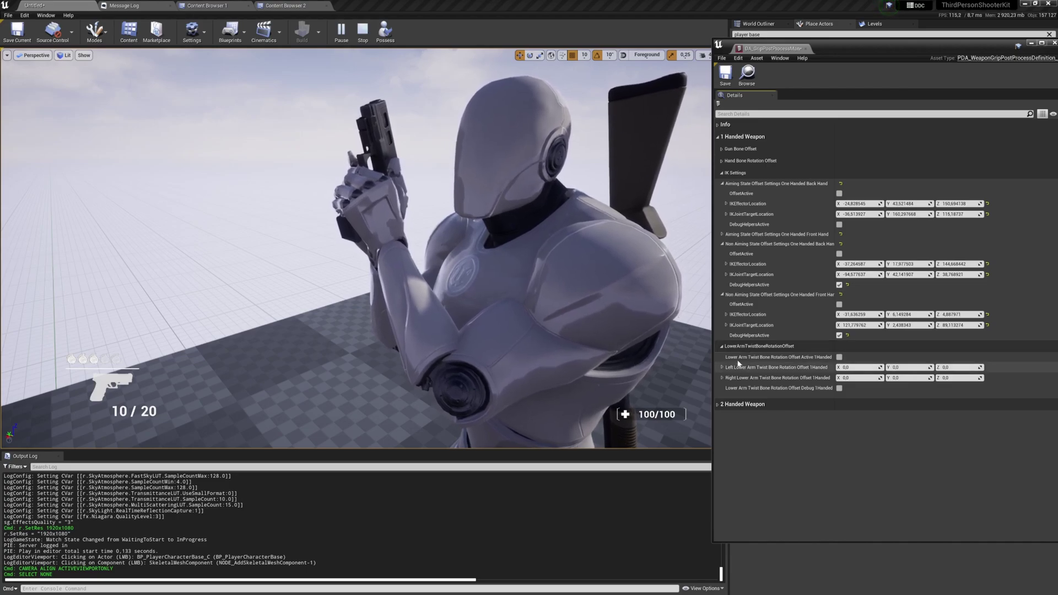
click(839, 357)
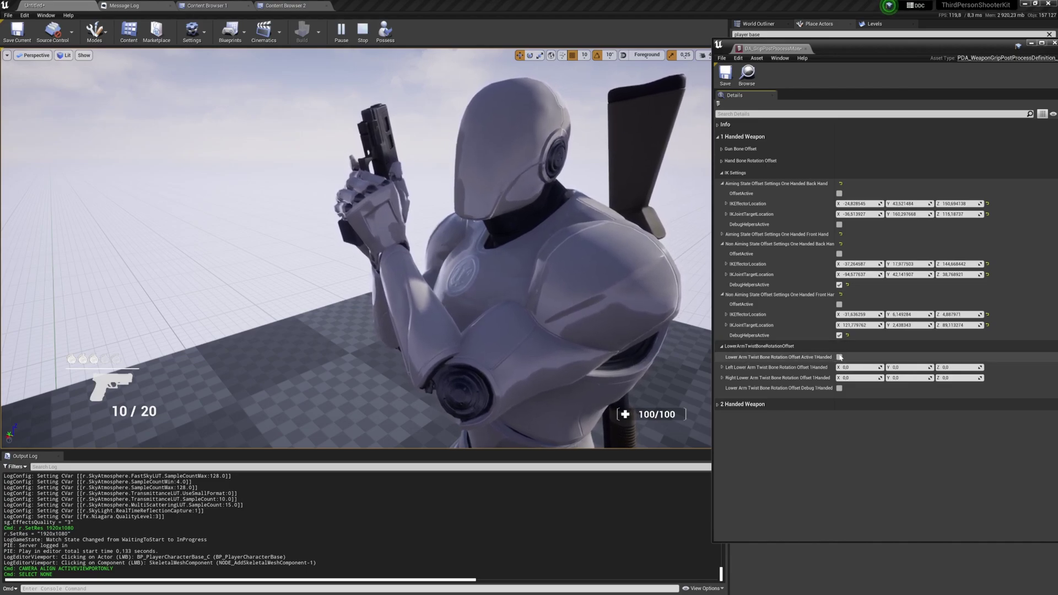
click(839, 388)
key(s)
right_drag(396, 283, 473, 295)
key(d)
key(w)
key(a)
key(w)
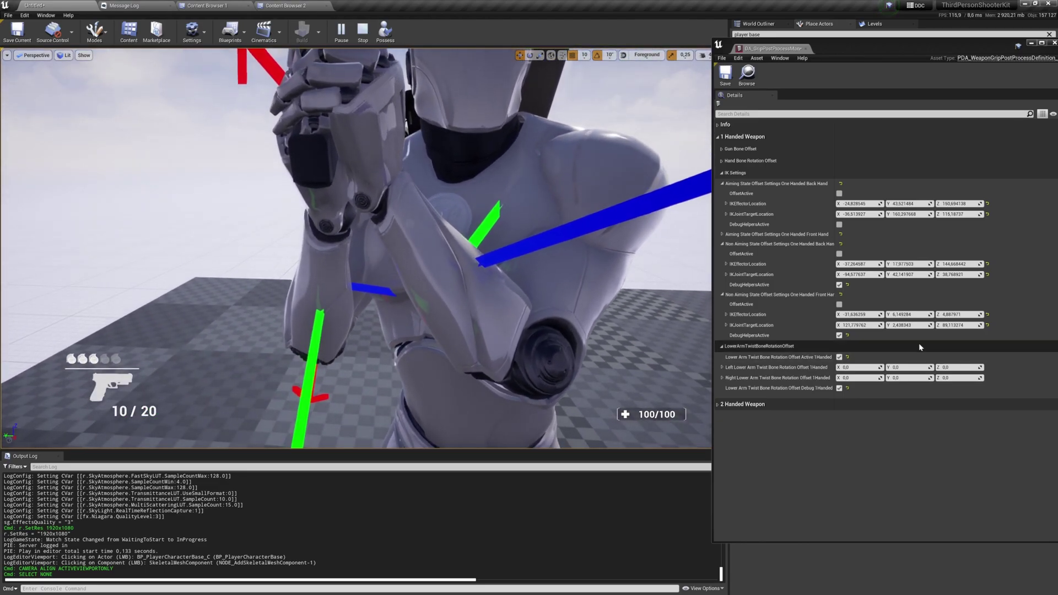
- Set the one-handed left lower arm twist rotation offset to about X -25.8, Z 2.3 and the right one's X to about 36.8
drag(969, 367, 977, 367)
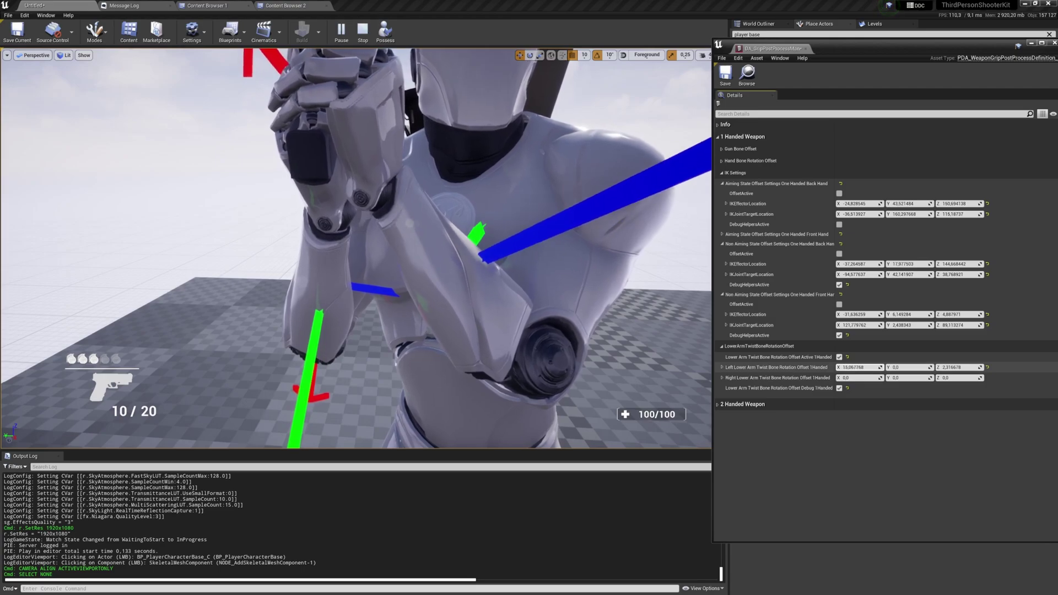
drag(858, 367, 840, 367)
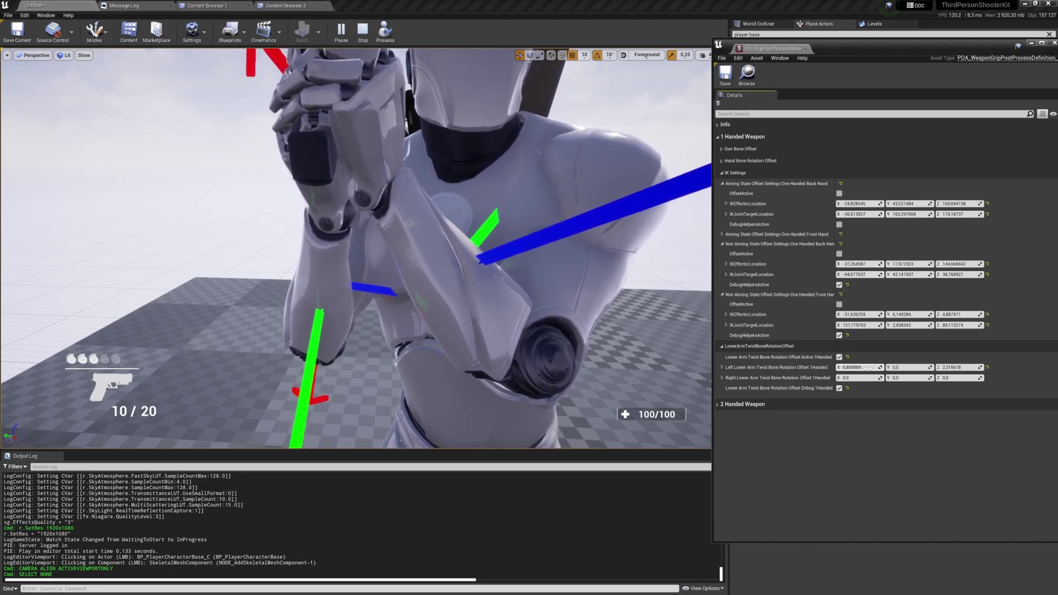
drag(857, 367, 926, 375)
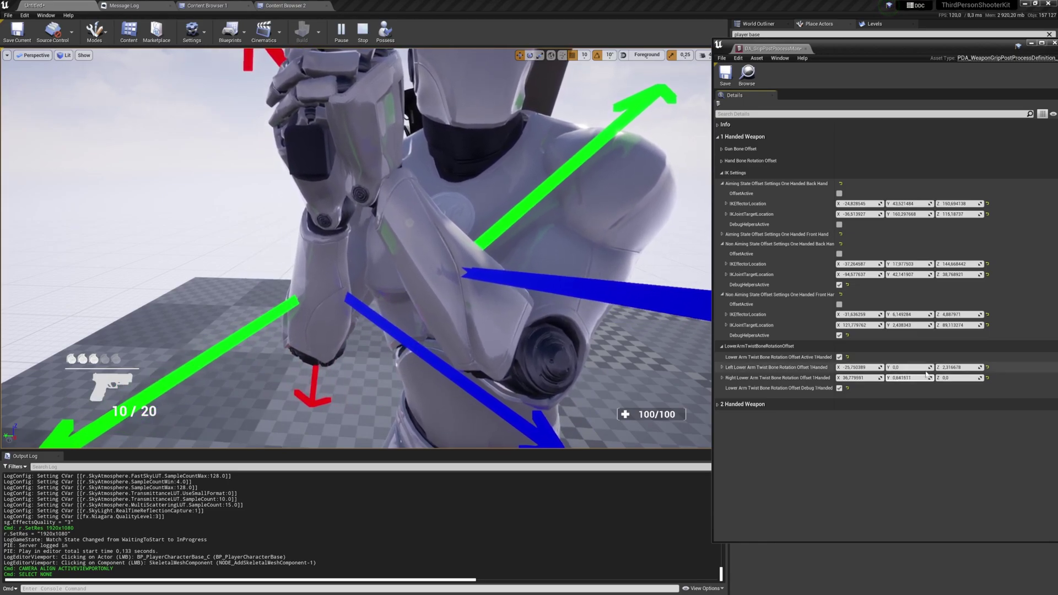
- Deactivate the one-handed Lower Arm Twist Bone Rotation Offset and collapse the 1 Handed Weapon settings
click(839, 357)
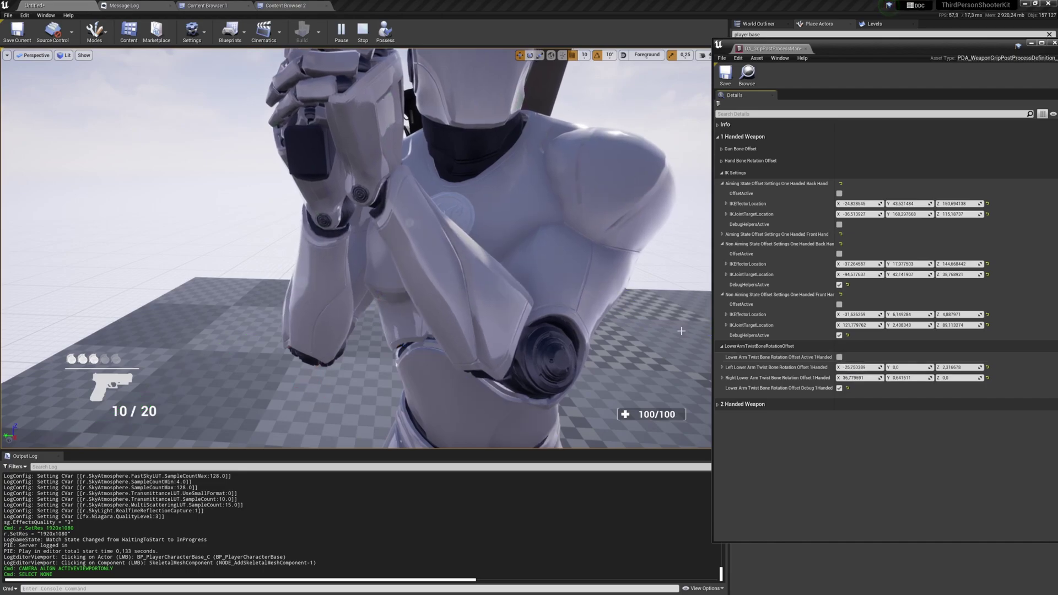
click(766, 135)
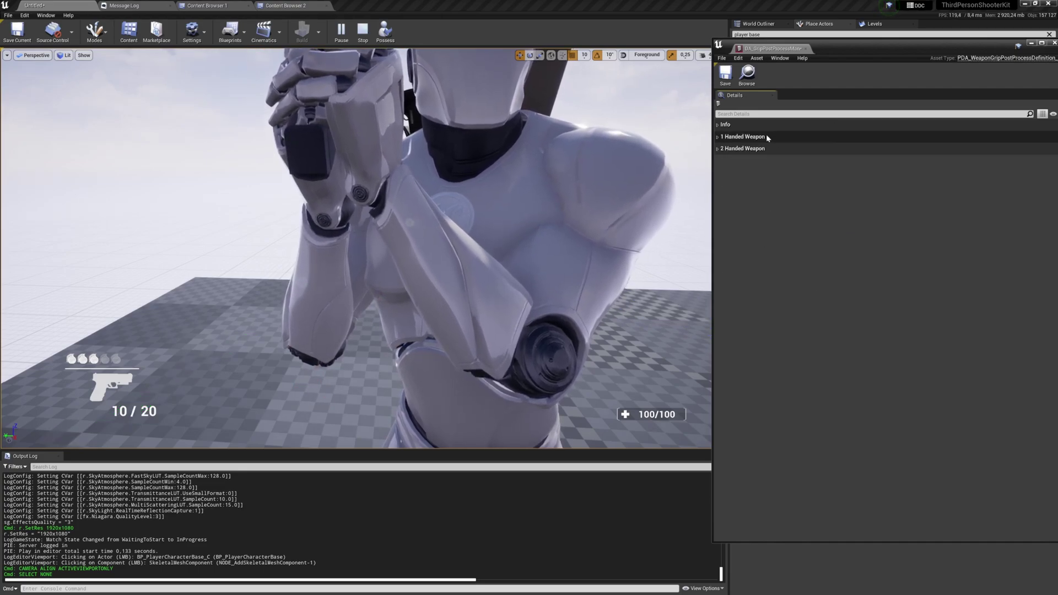
- Possess the character, equip the Automatic Rifle and start aiming with it
click(384, 31)
right_click(383, 143)
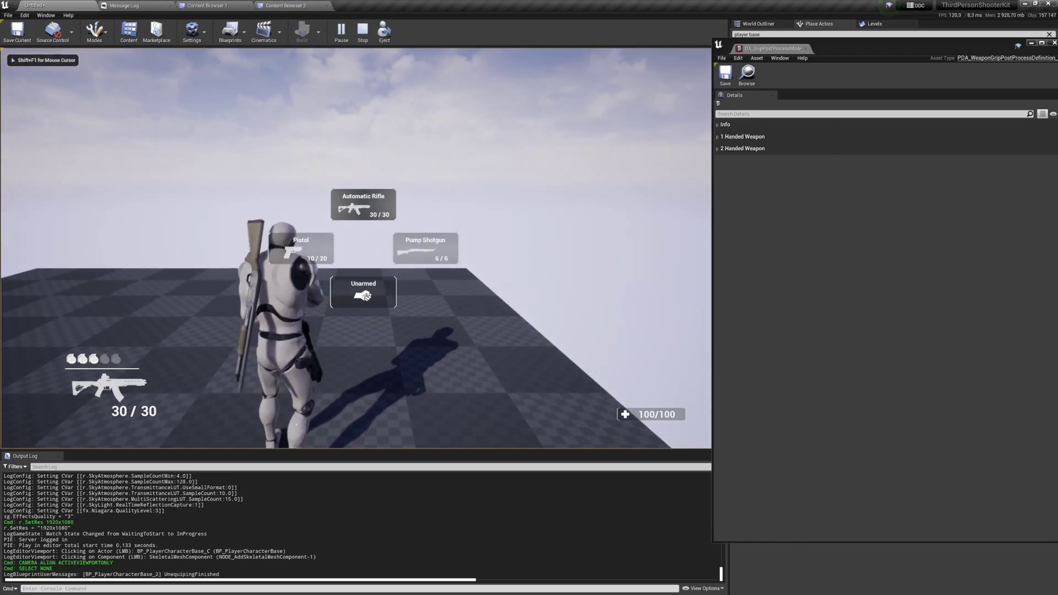
right_click(363, 248)
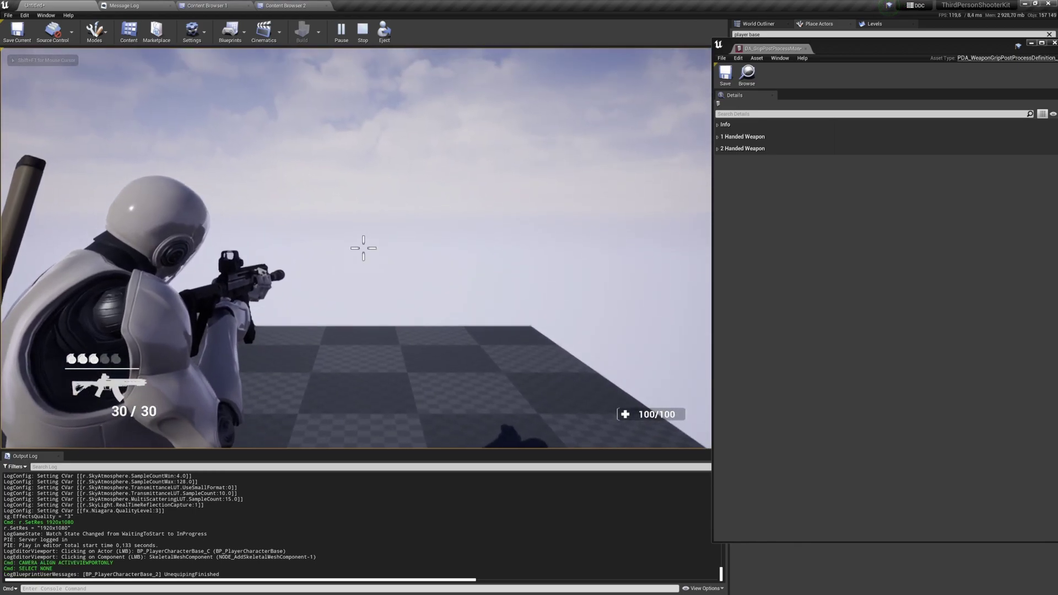
- Pause the game while aiming to detach the camera, resume it, and view the rifle aiming pose from the side
key(Pause)
key(F8)
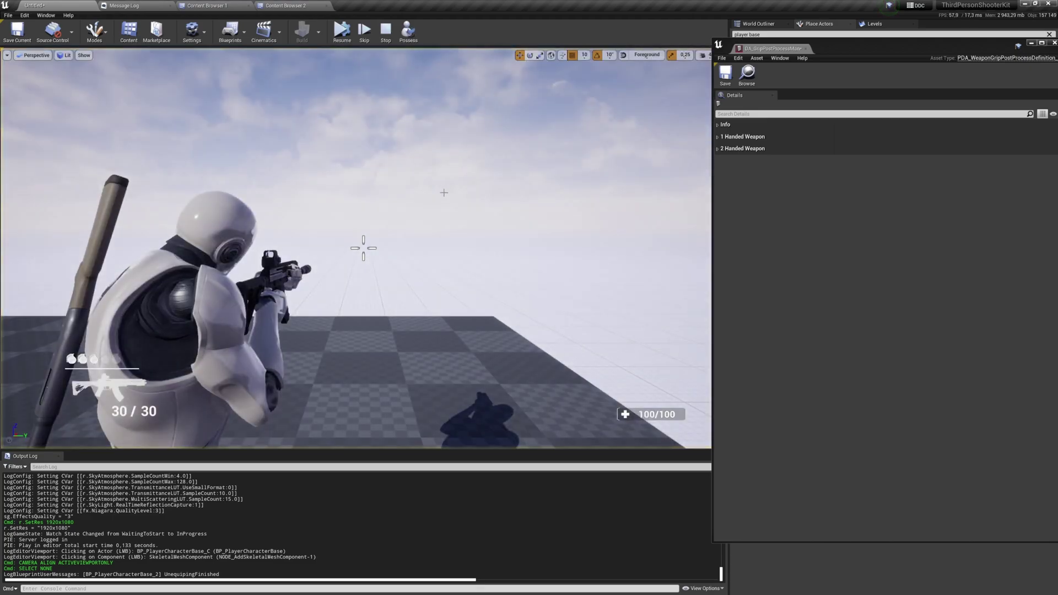
key(d)
right_drag(445, 195, 297, 198)
key(Pause)
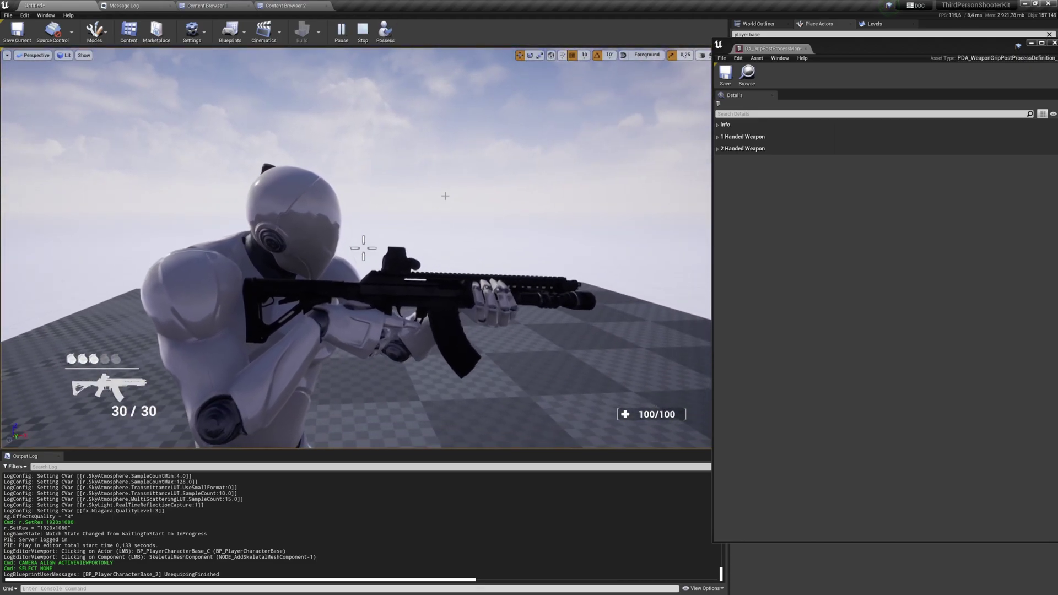
key(q)
right_drag(443, 196, 399, 196)
key(w)
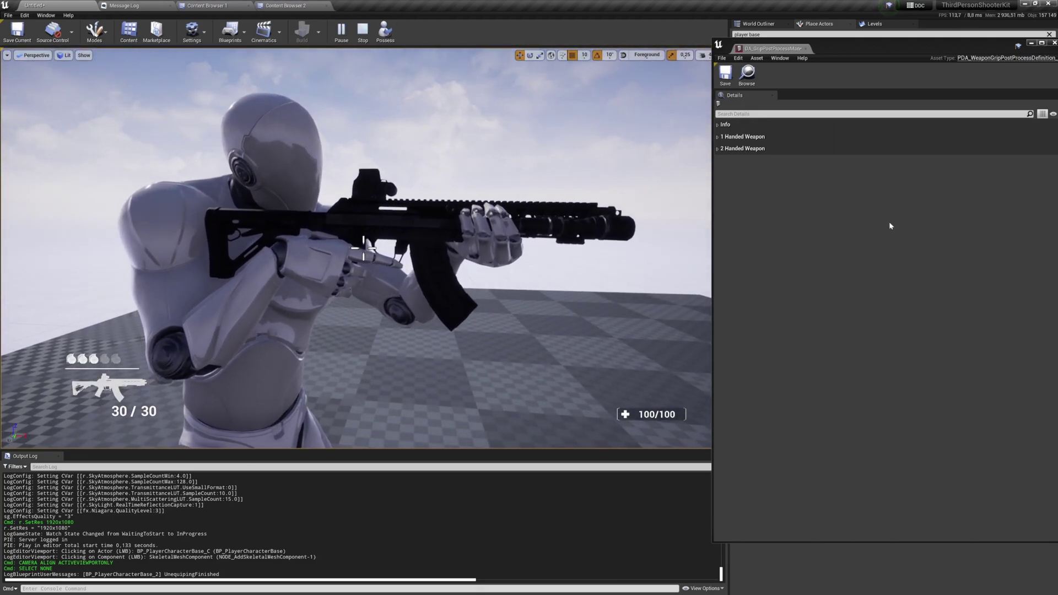
- Select the player character, filter its details for "wea" and open the DA_AutomaticRifle asset from Initial Weapon Loadout Slot 02
click(889, 223)
drag(909, 46, 547, 56)
click(303, 185)
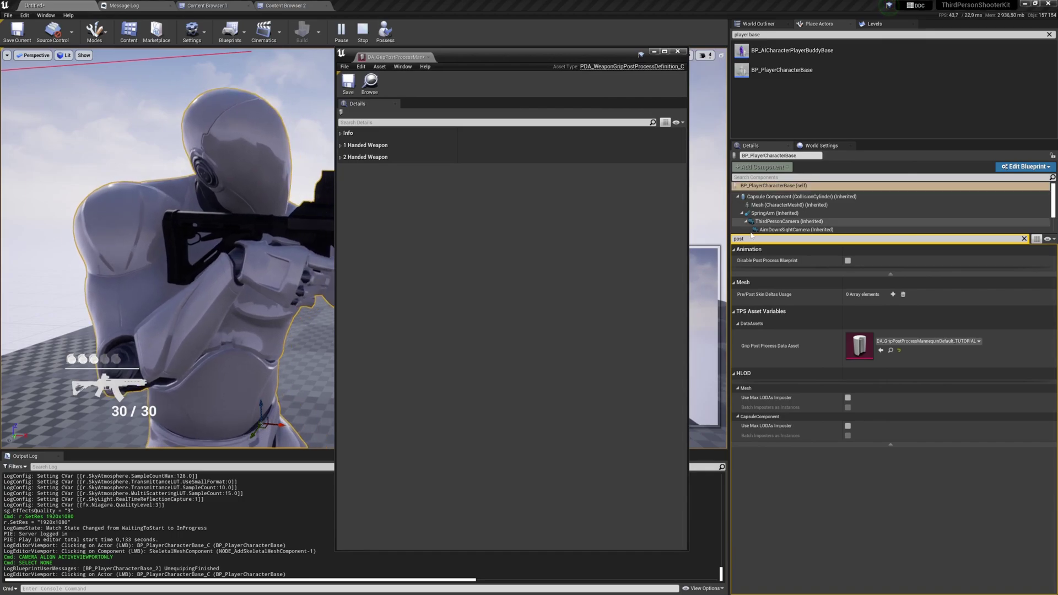
key(ctrl+a)
text(wea)
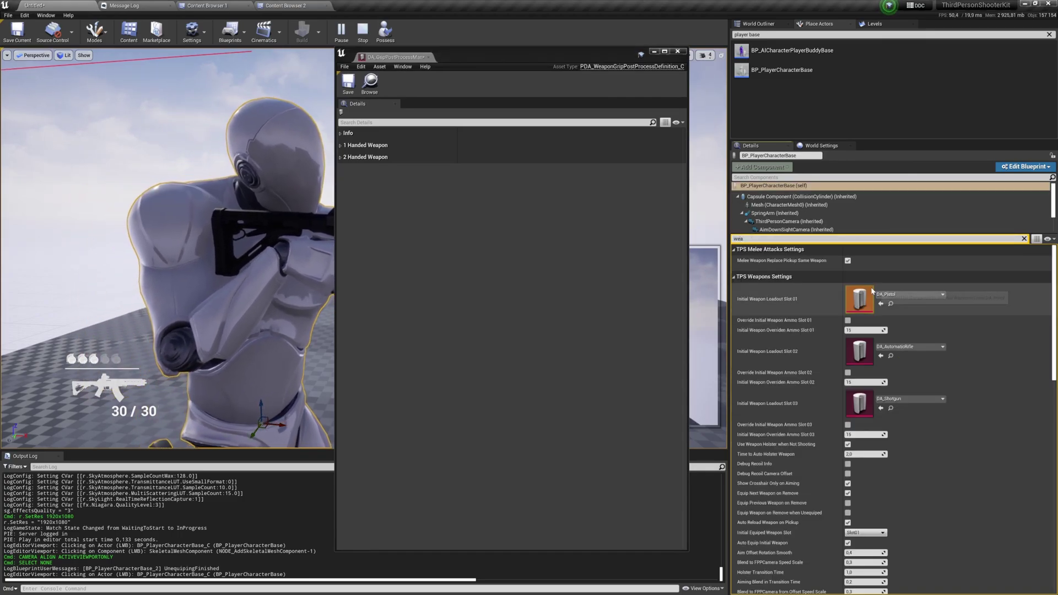
double_click(854, 363)
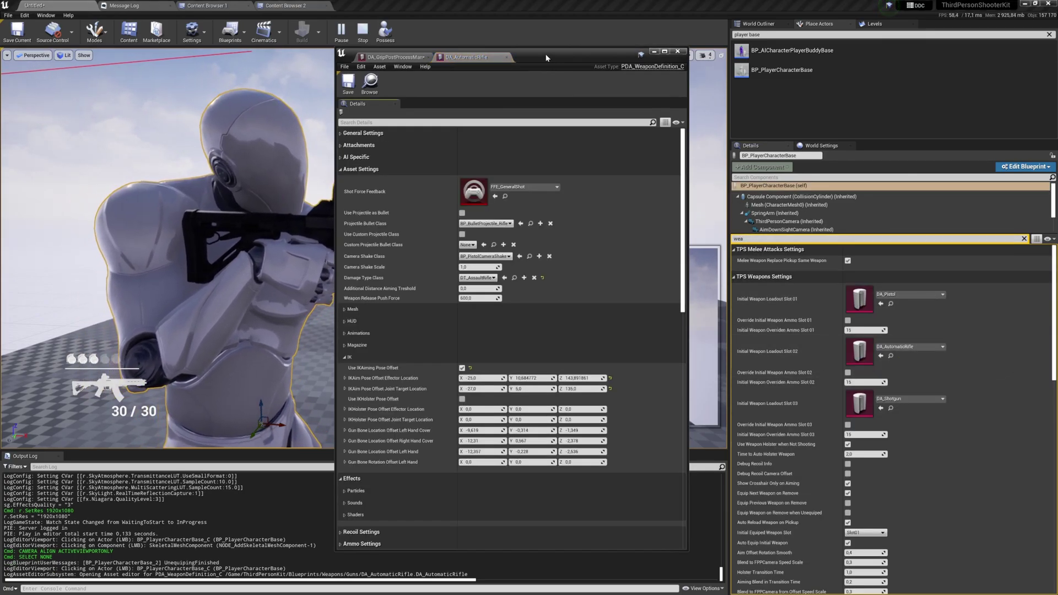
- Filter the DA_AutomaticRifle settings for "ik" and collapse Attachments, keeping the window clear of the character
drag(546, 58, 840, 64)
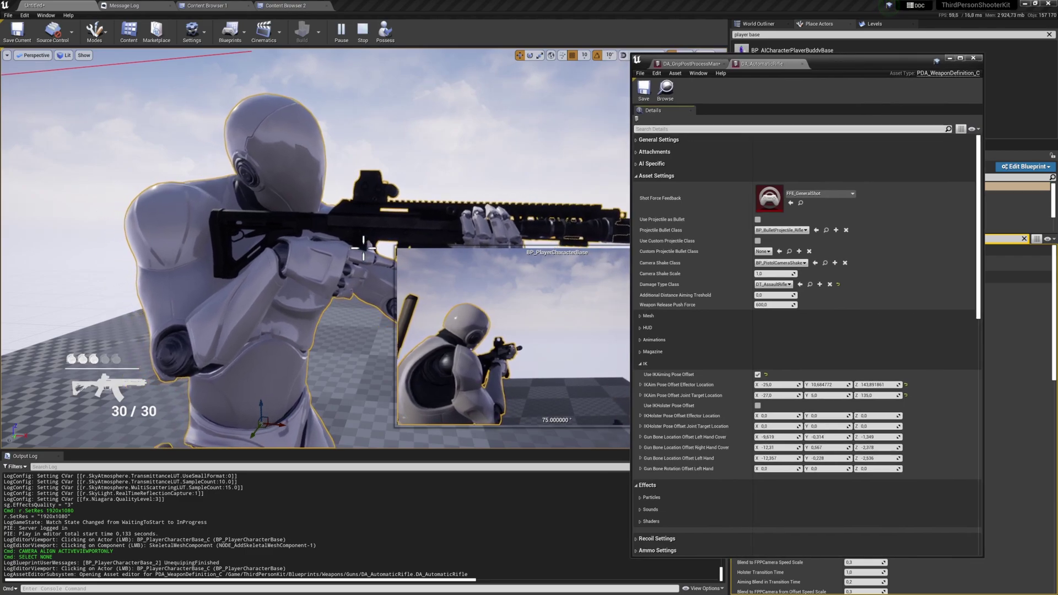
click(686, 128)
text(ik)
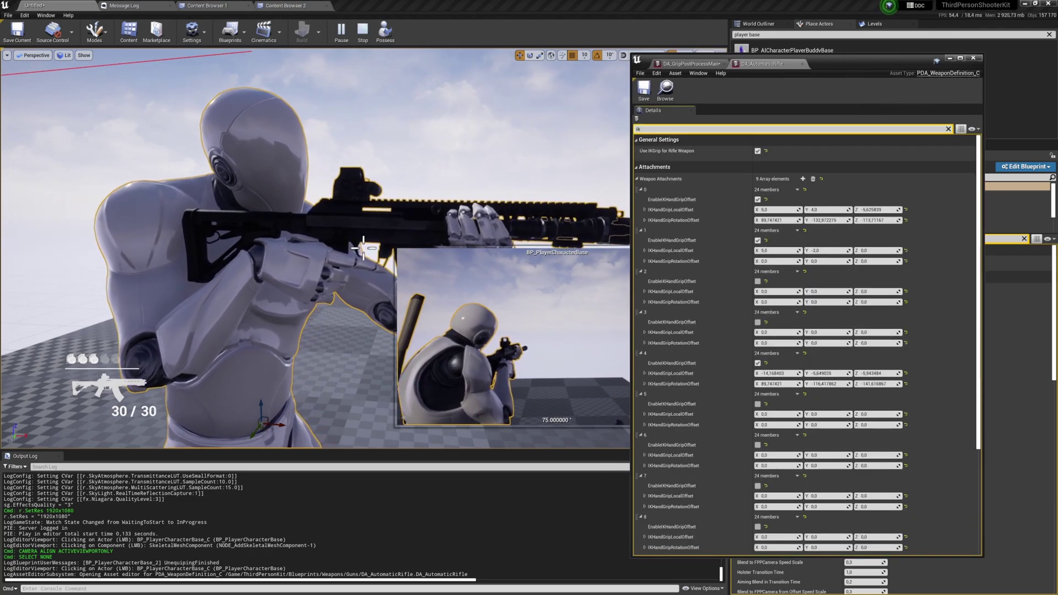
click(686, 167)
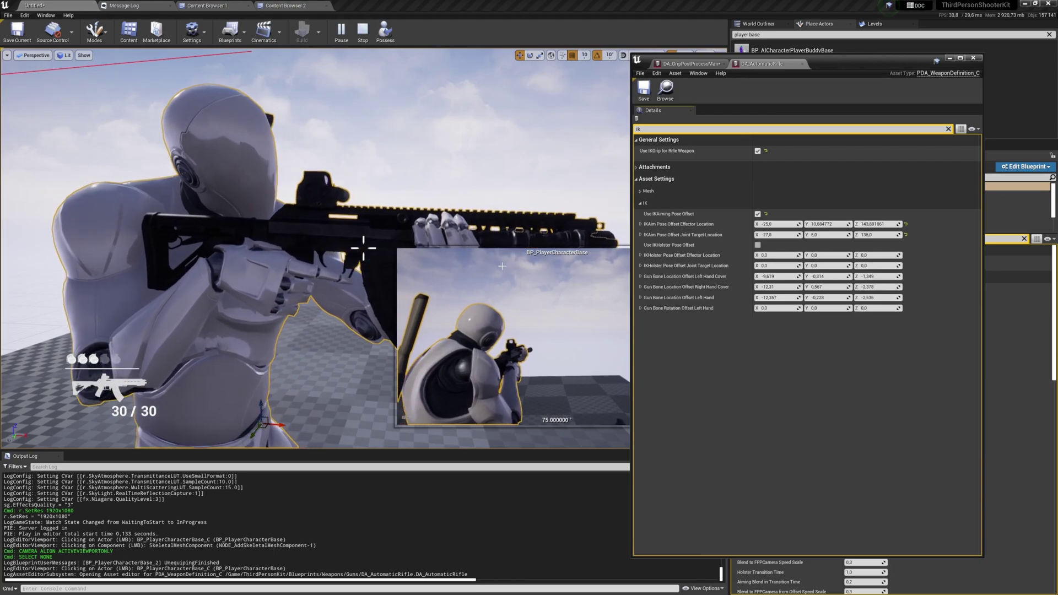
drag(859, 58, 900, 57)
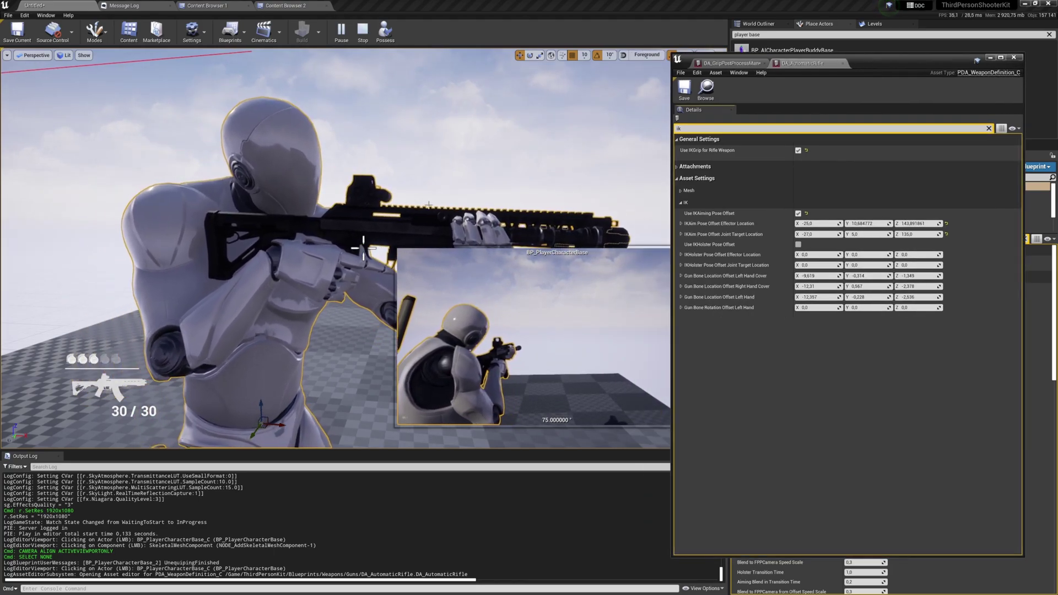
- Deselect the character and toggle the rifle's Use IKAiming Pose Offset to compare the aiming pose, leaving it enabled
right_drag(509, 175, 499, 179)
click(508, 173)
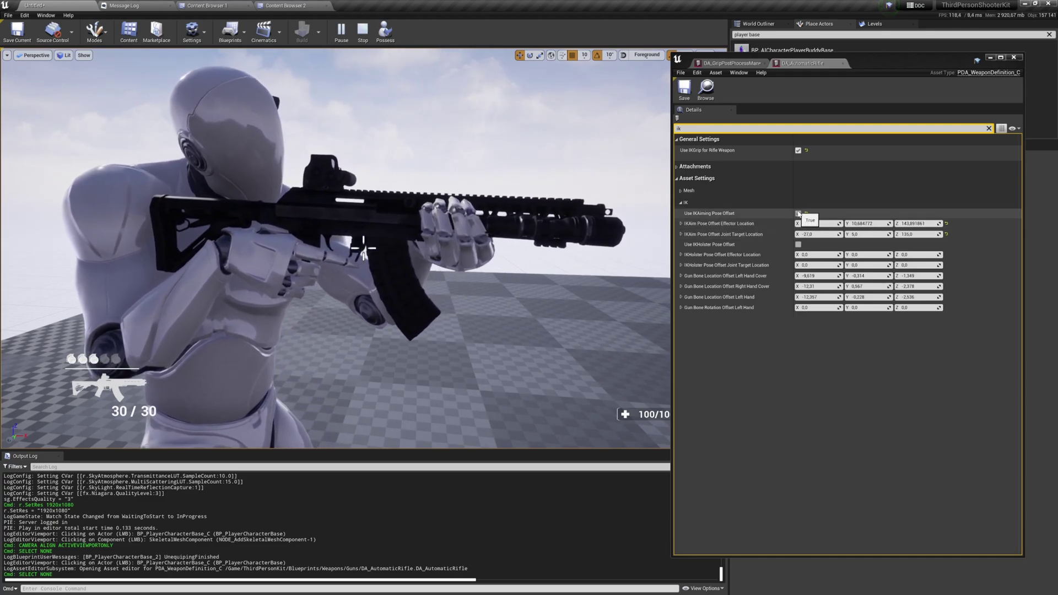
click(798, 213)
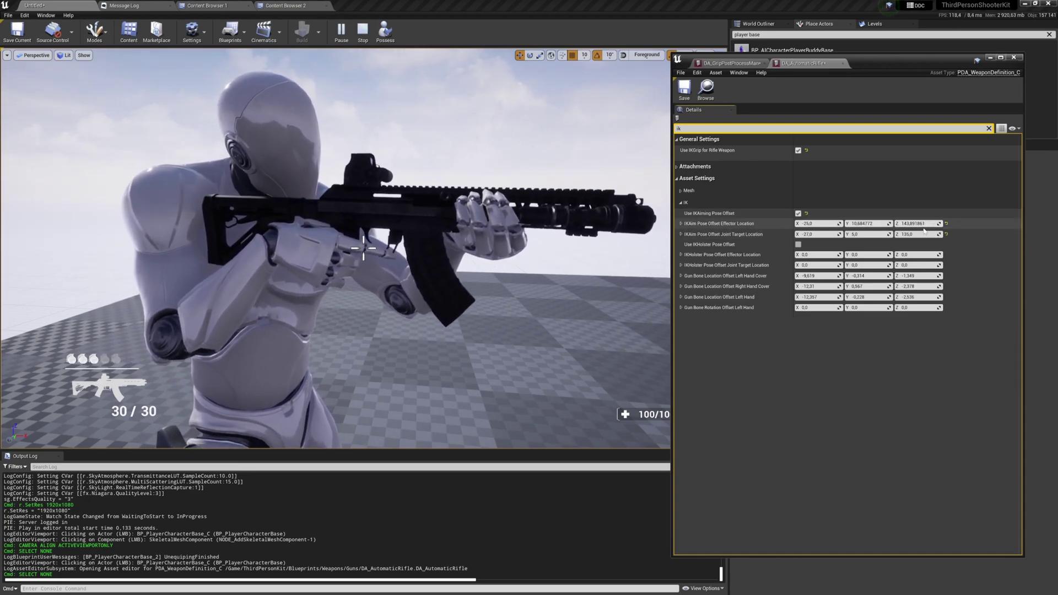
- Adjust the rifle's IKAim Pose Offset Effector Location to about Y 11.9 and Z 144.3
mouse_move(934, 224)
mouse_down()
mouse_move(953, 224)
mouse_move(912, 224)
mouse_move(931, 224)
mouse_up()
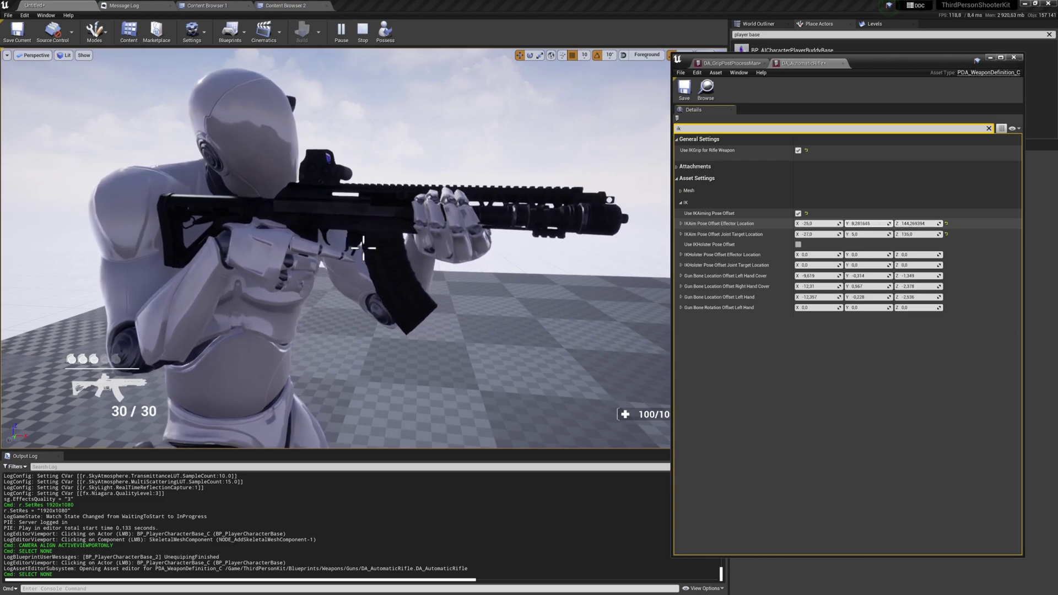
mouse_move(867, 223)
mouse_down()
mouse_move(902, 224)
mouse_move(878, 224)
mouse_up()
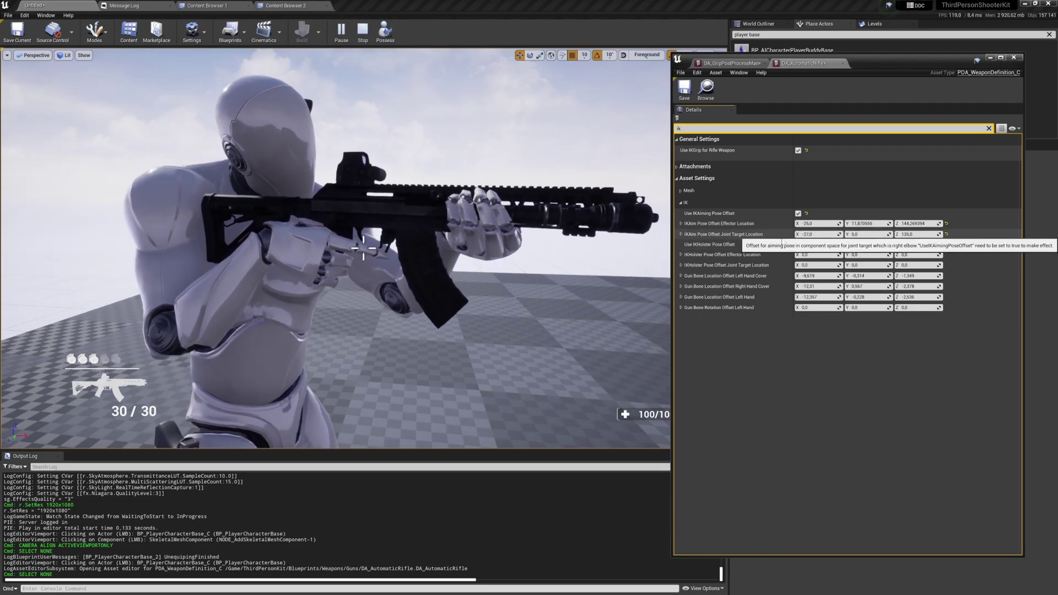
- In DA_GripPostProcessMannequinDefault_TUTORIAL, expand the 2 Handed Weapon settings down to Aiming State Offset Settings Two Handed Back Hand and collapse the Front Hand IK Offset Settings
click(730, 63)
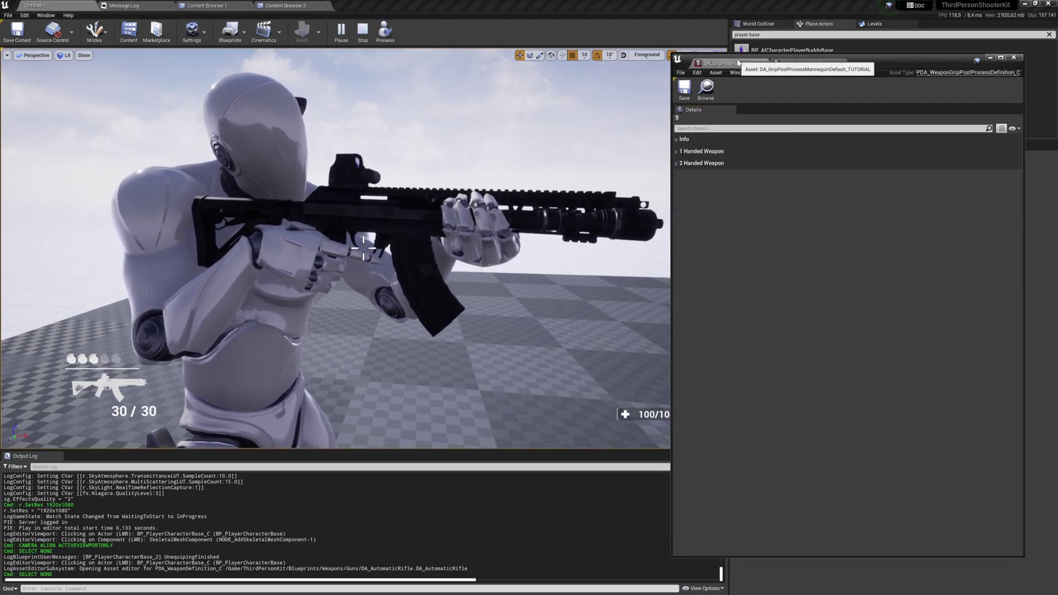
click(719, 163)
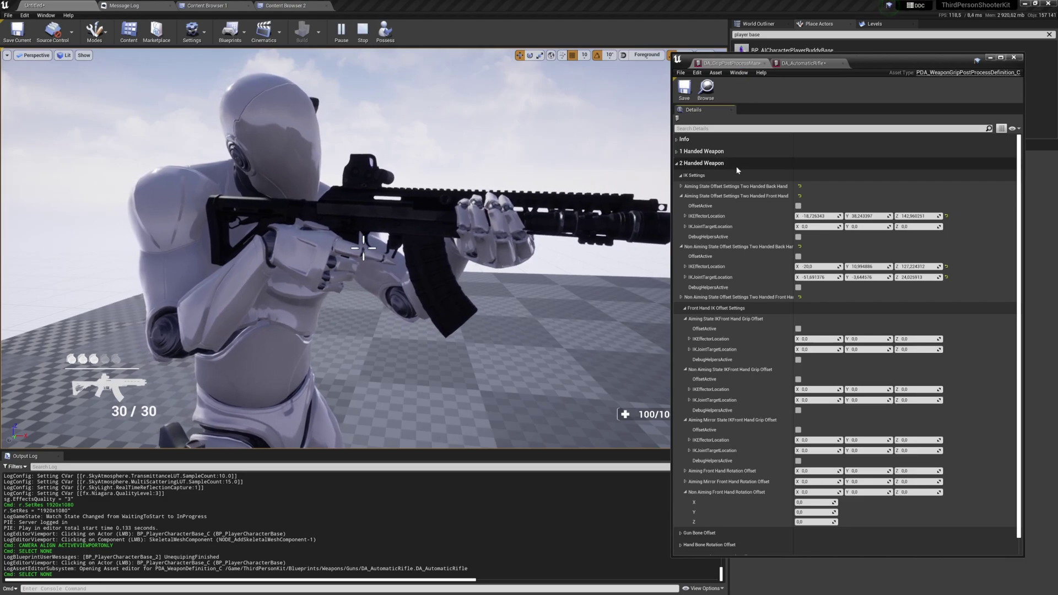
click(726, 306)
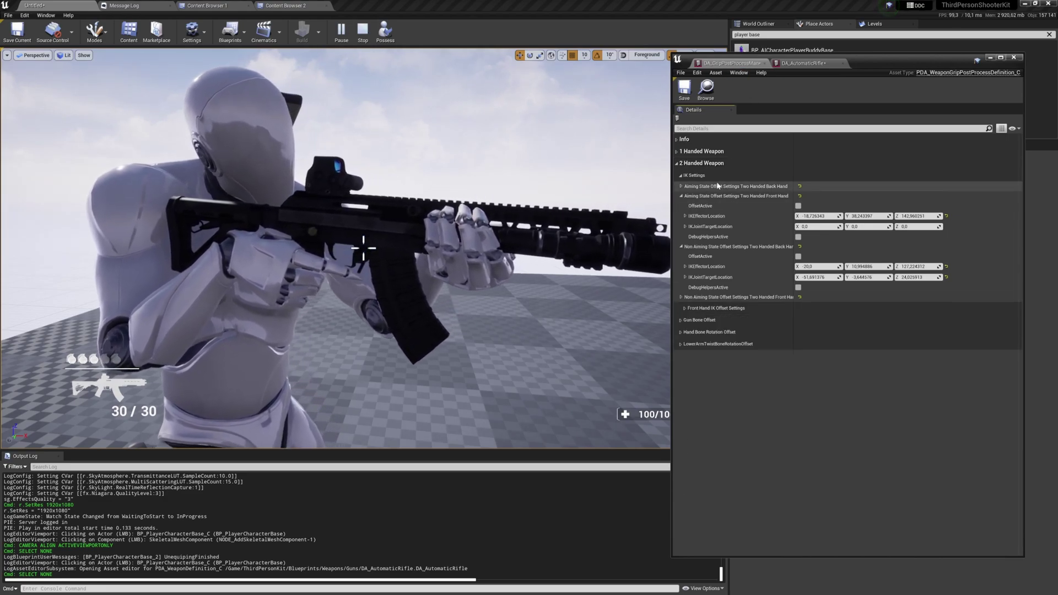
click(719, 177)
click(718, 176)
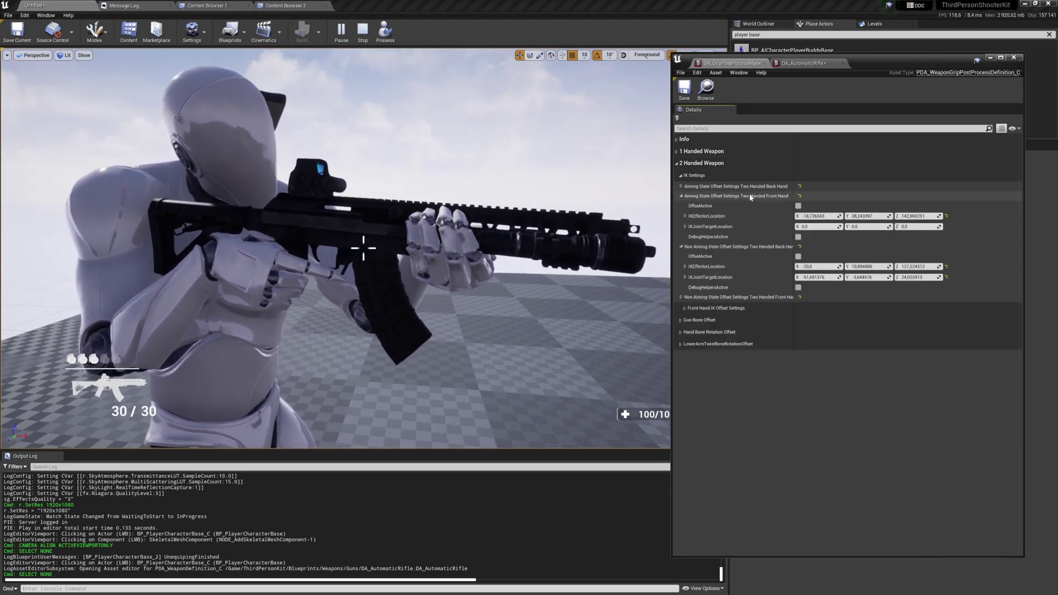
click(742, 186)
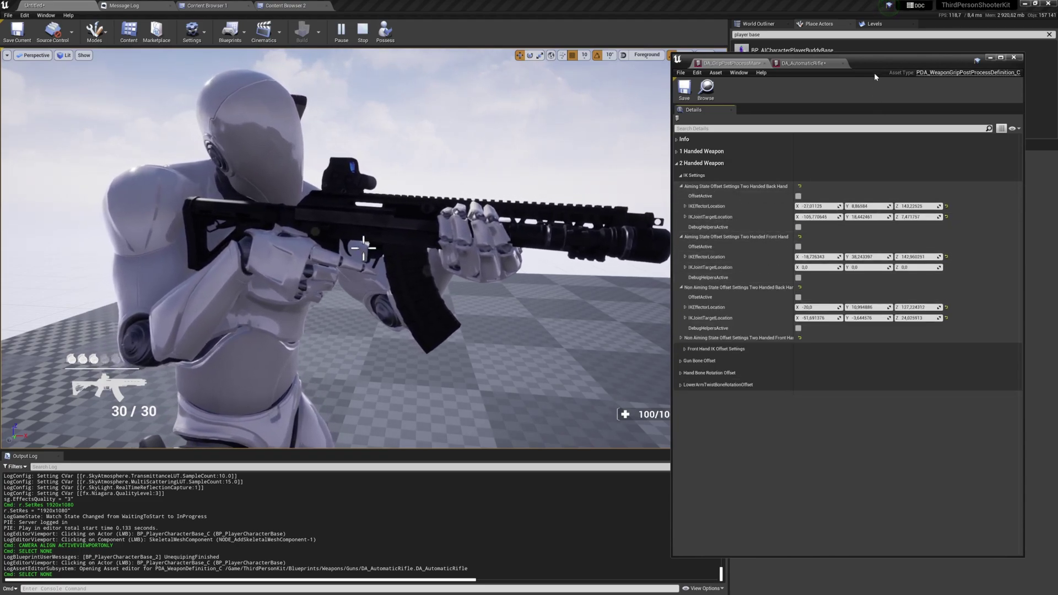
drag(880, 63, 879, 68)
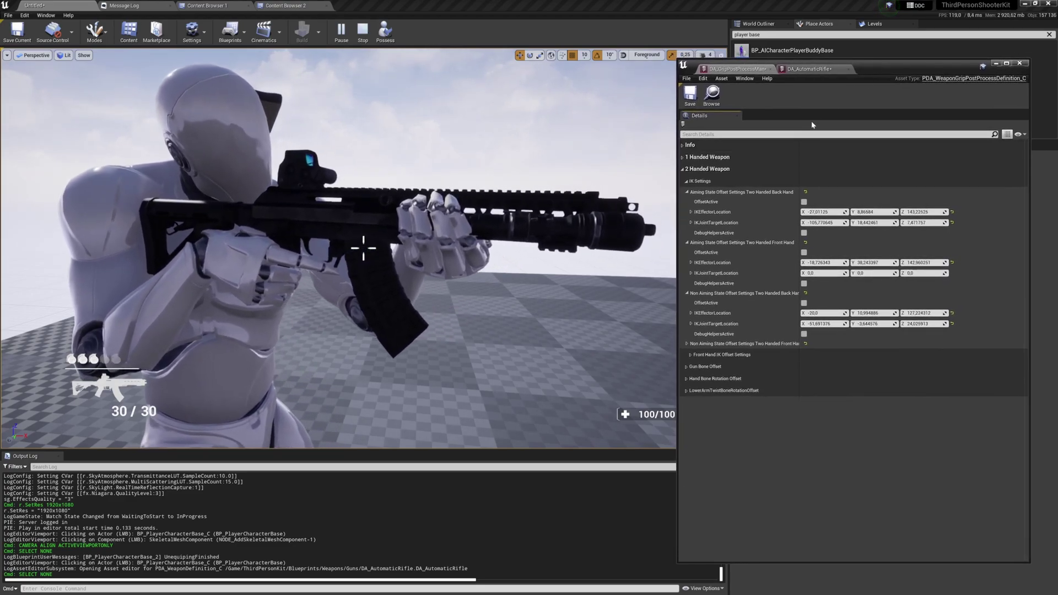
- Activate the two-handed back hand aiming offset and adjust its IKEffectorLocation to about X -29.1, Y 11.7, Z 141.7
click(804, 202)
drag(943, 212, 883, 212)
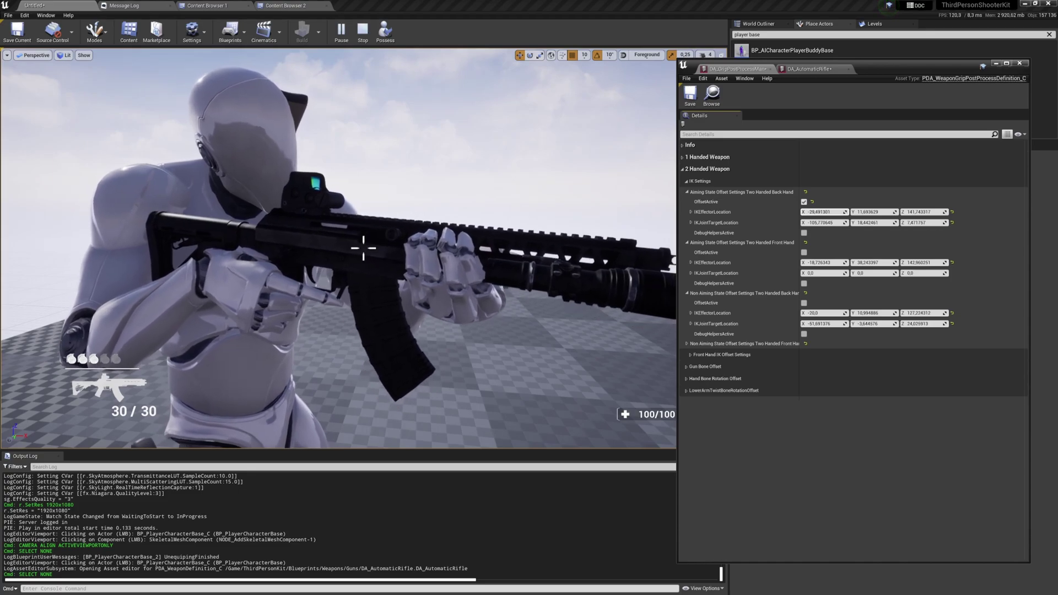
drag(824, 212, 826, 212)
click(803, 233)
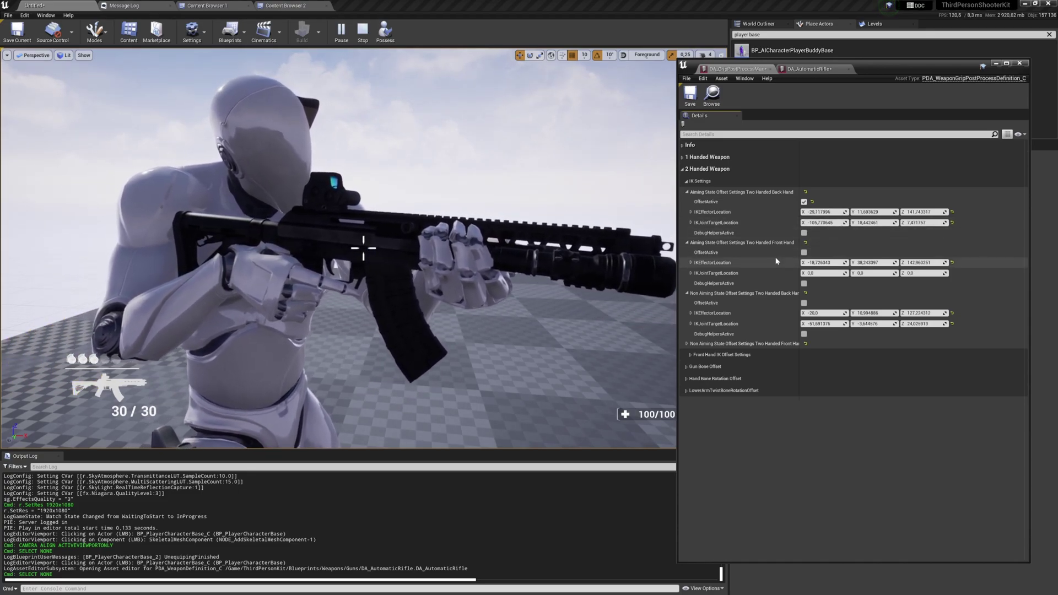
- Activate the two-handed front hand aiming offset and lower its IKEffectorLocation Z to about 129.9
click(804, 252)
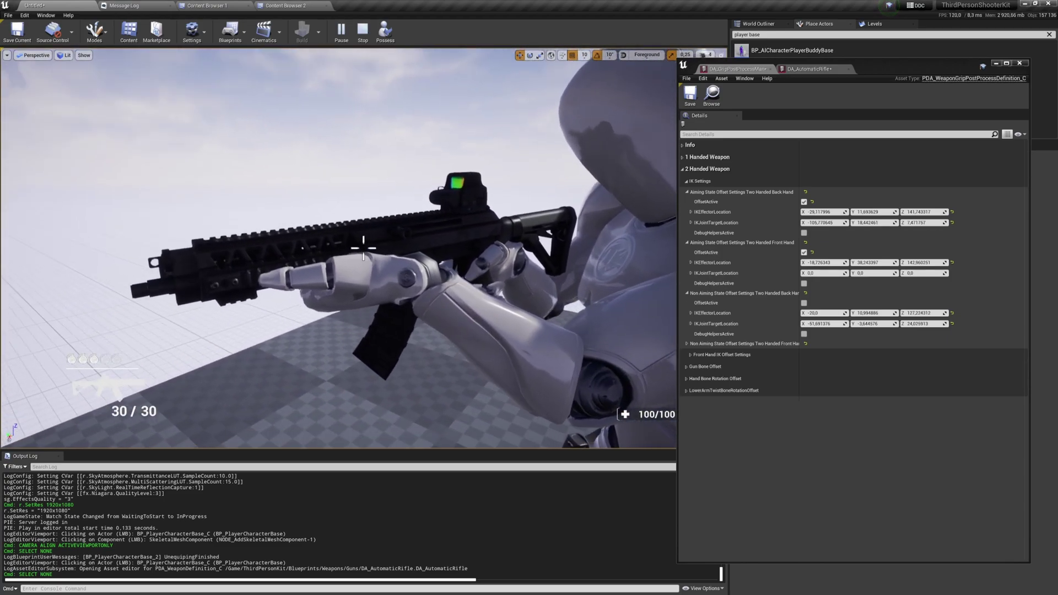
drag(931, 263, 958, 263)
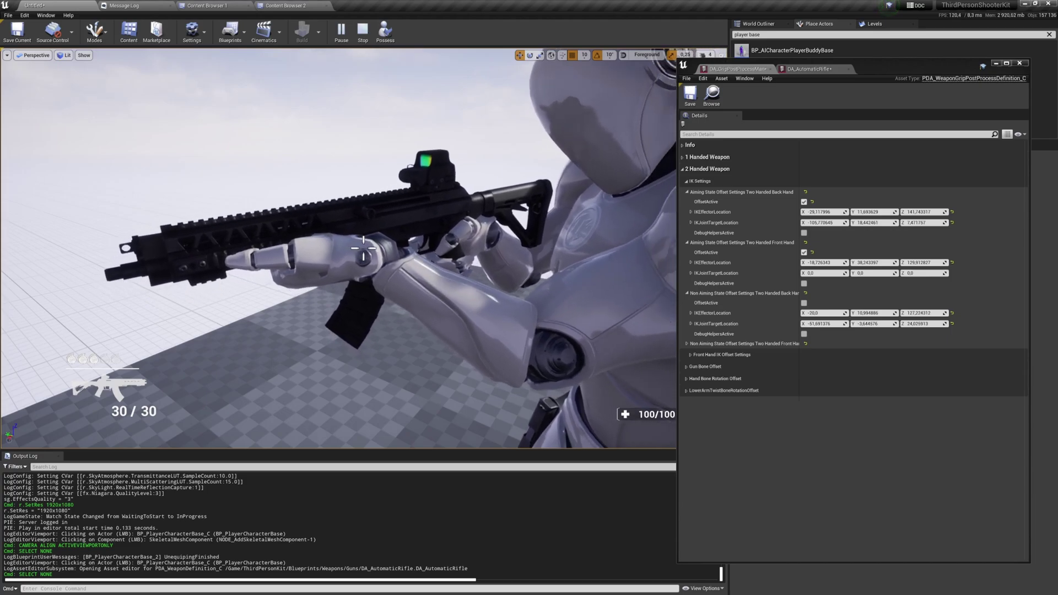
- Filter the DA_AutomaticRifle settings for "mesh", collapse Attachments and open the weapon's skeletal mesh SKM_Rifle_01
click(810, 69)
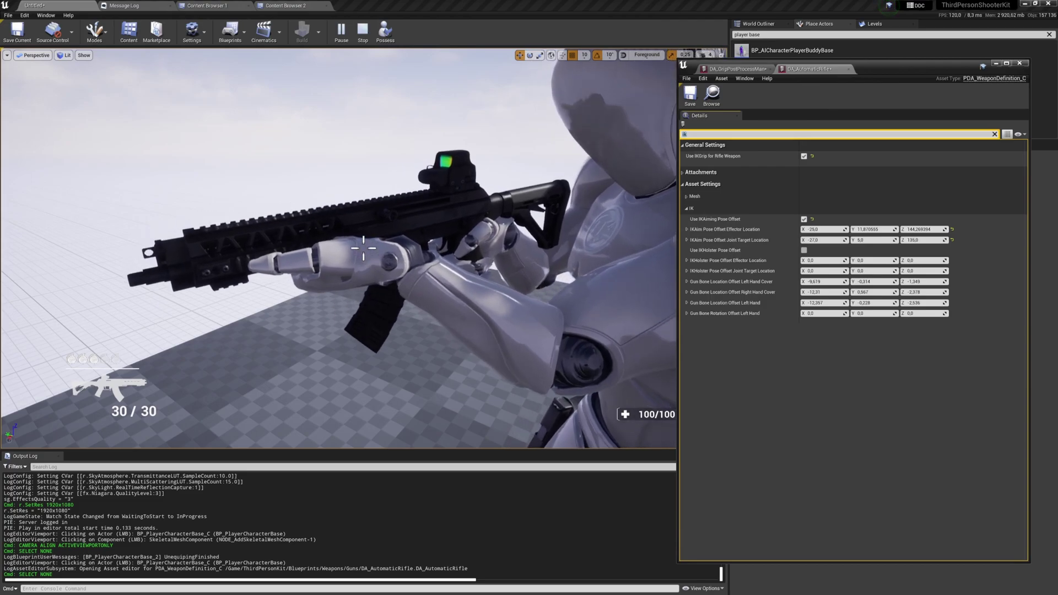
text(mesh)
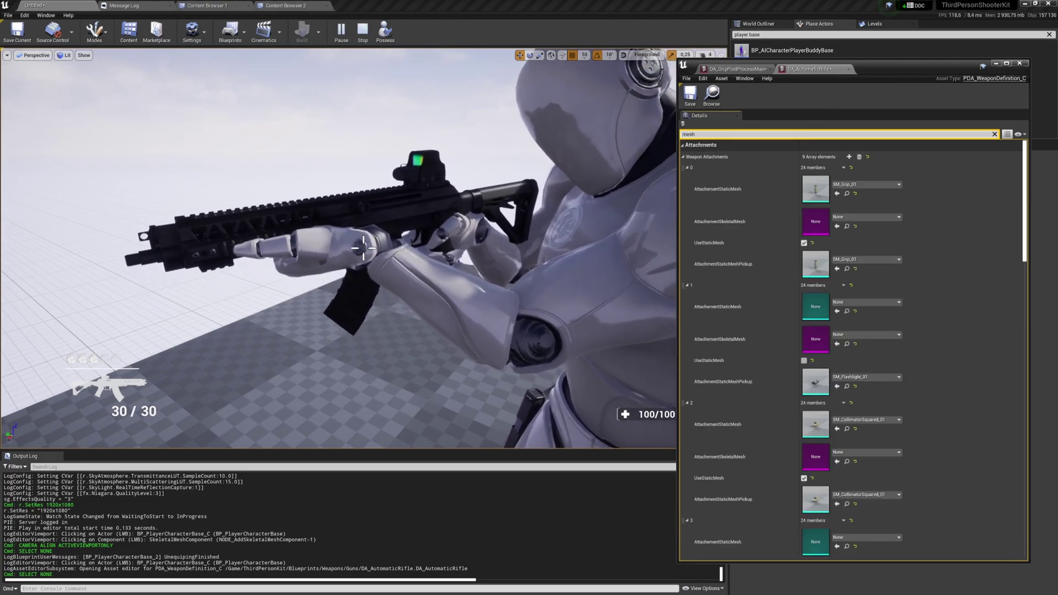
click(732, 145)
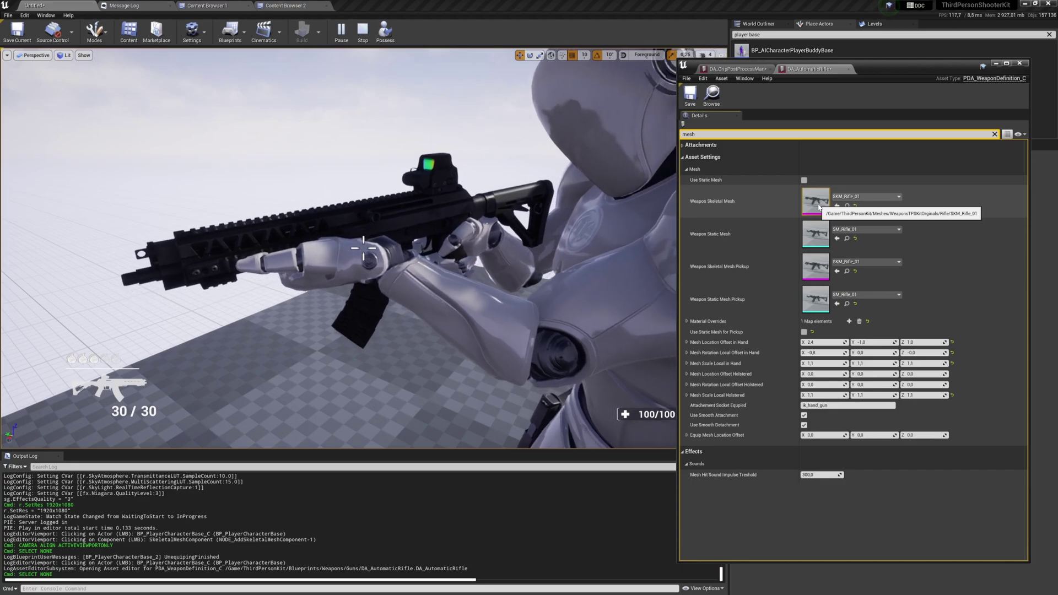
double_click(816, 202)
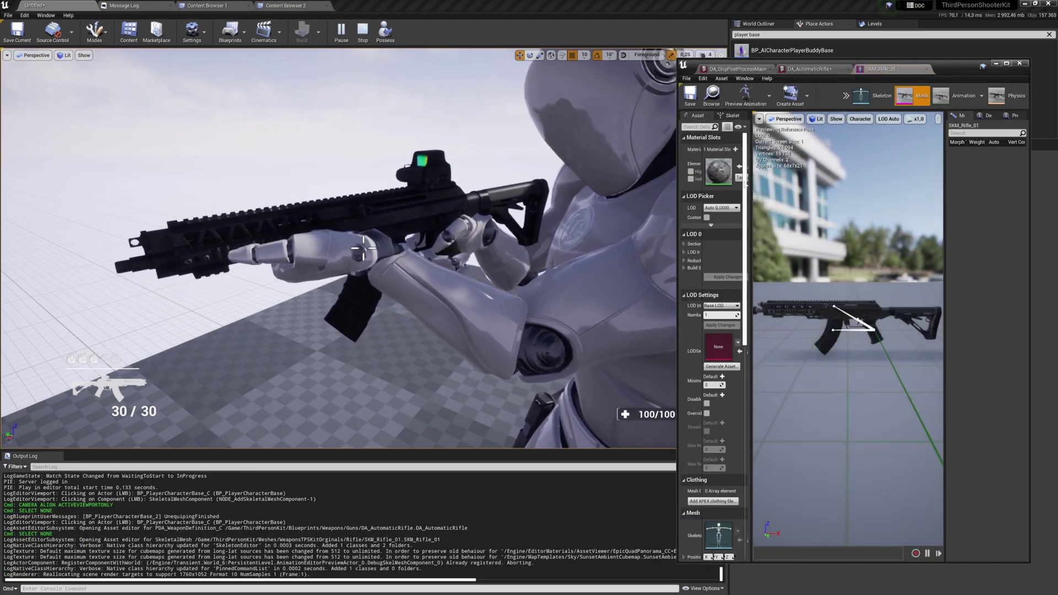
- Show the rifle mesh's skeleton tree with more room, search it for "socket" and clear the search
drag(749, 196, 800, 195)
click(765, 115)
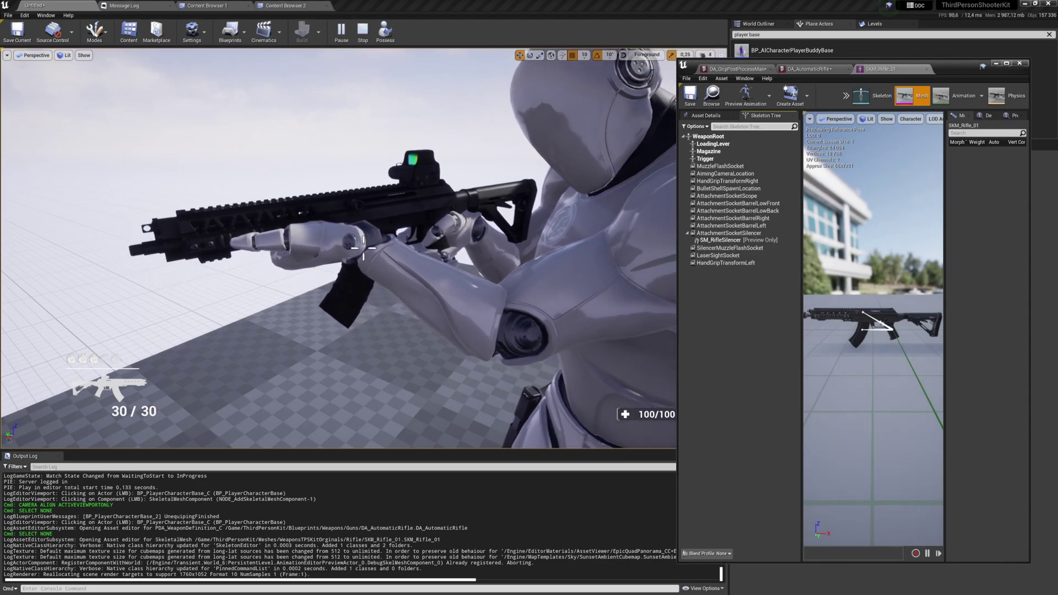
text(socket)
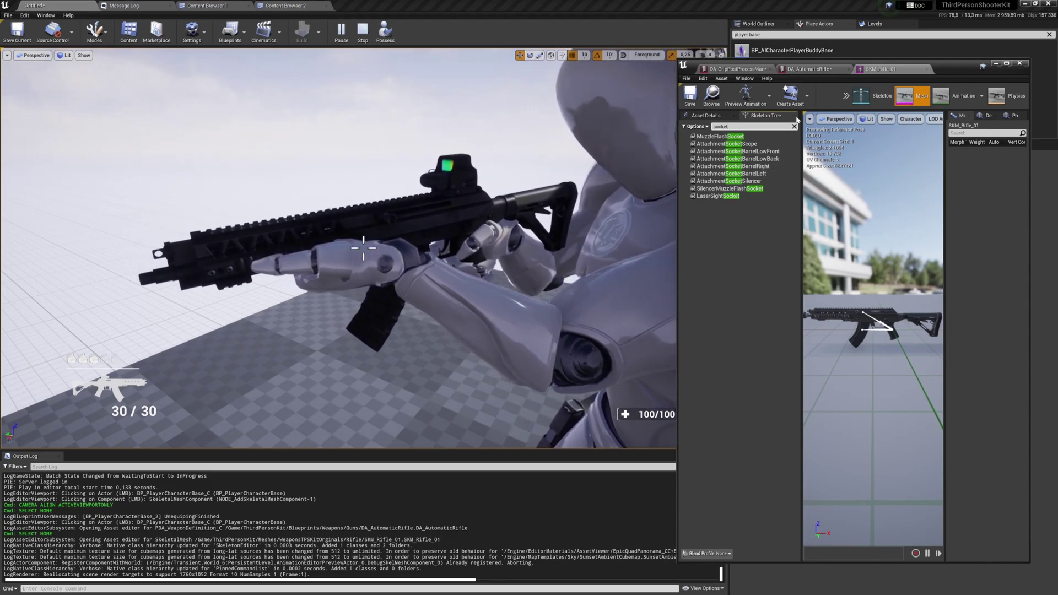
click(794, 126)
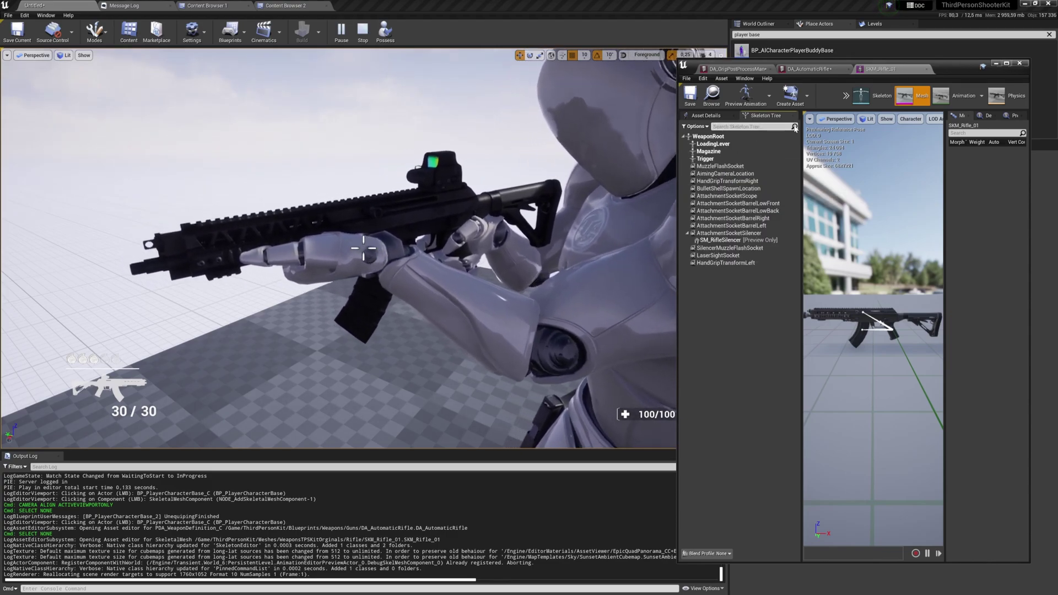
- Select the HandGripTransformLeft socket for moving and frame it in the mesh preview, with the editor window resized to keep the character in view
click(740, 263)
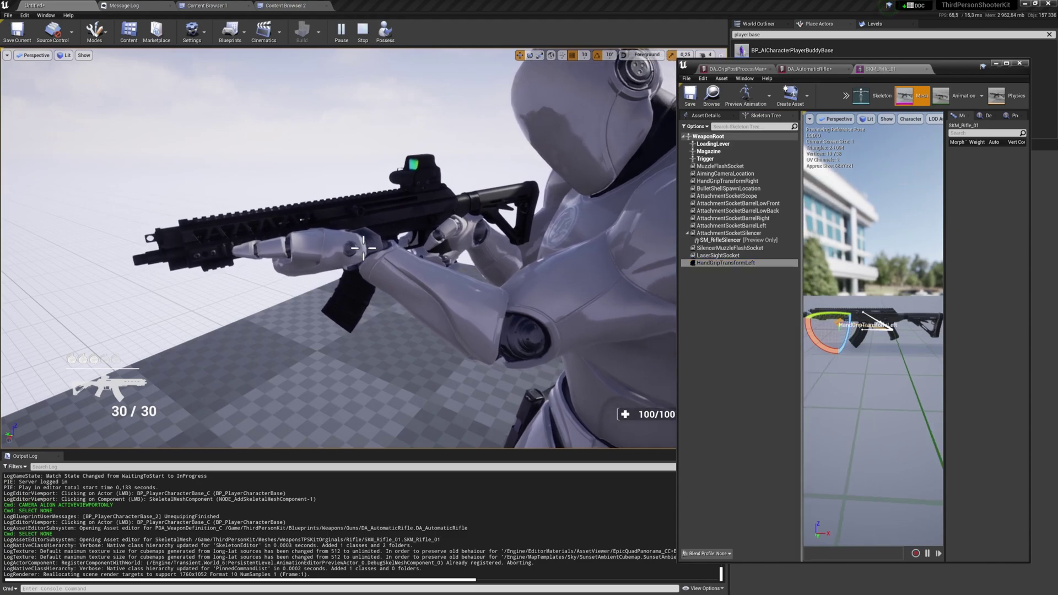
mouse_move(858, 388)
alt+mouse_down()
mouse_move(881, 388)
mouse_move(827, 381)
mouse_move(886, 386)
mouse_move(865, 394)
alt+mouse_up()
scroll(859, 388, up, 3)
key(w)
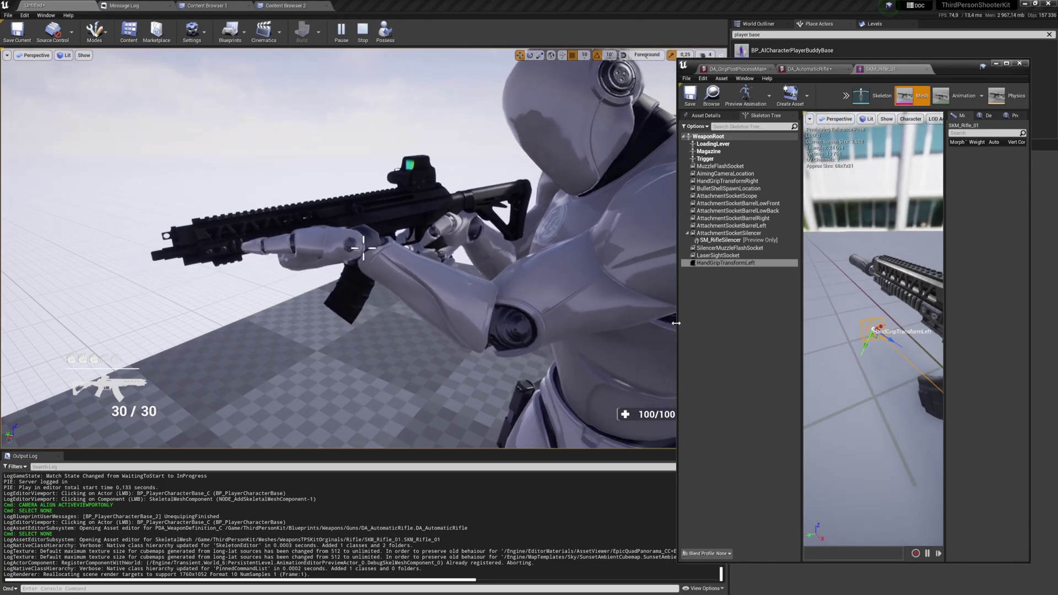
drag(679, 323, 318, 323)
click(780, 119)
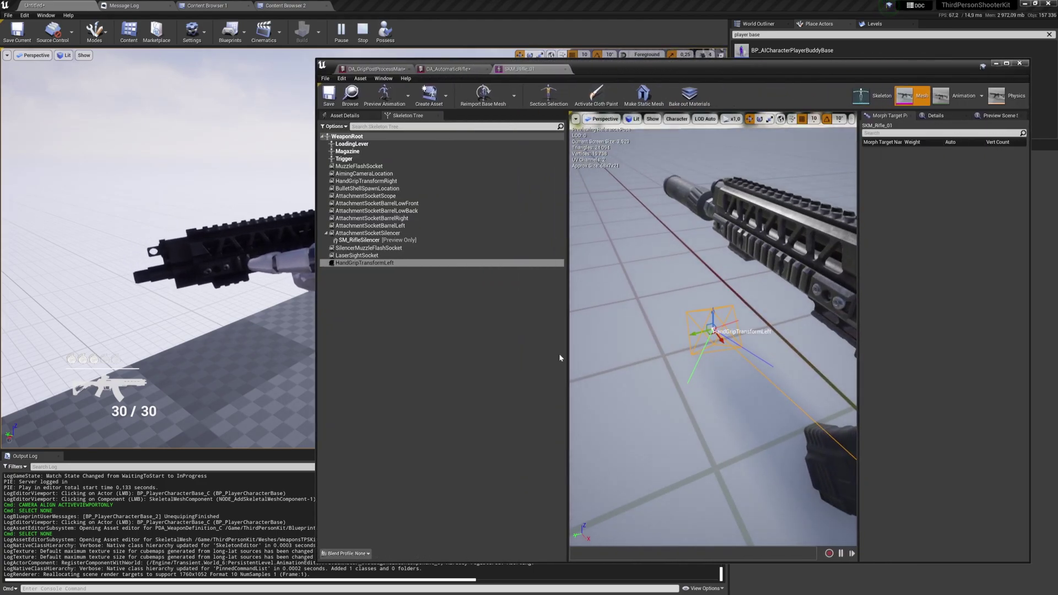
drag(318, 383, 618, 414)
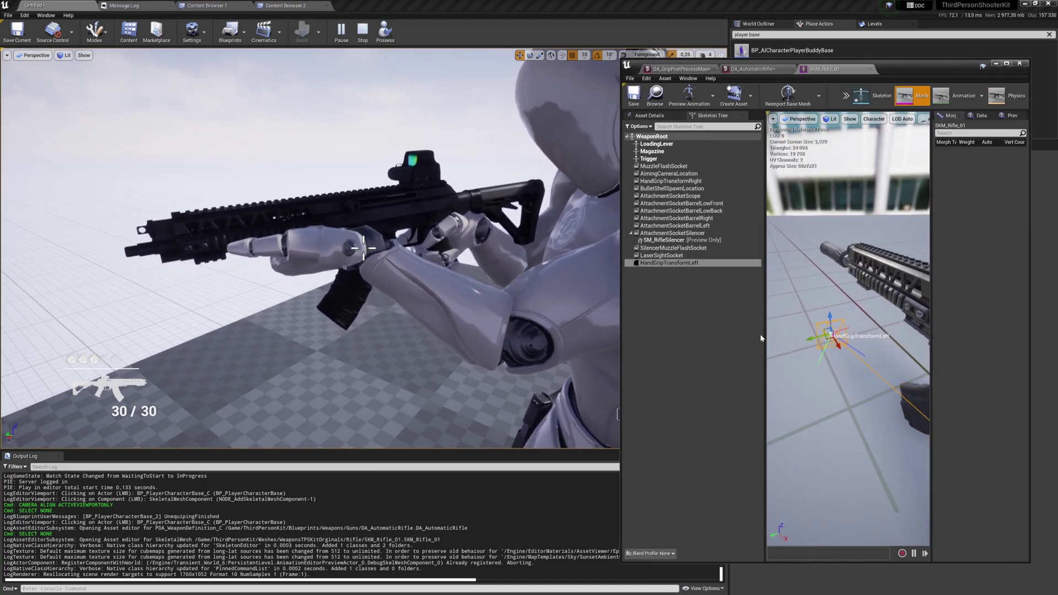
drag(763, 335, 732, 334)
key(f)
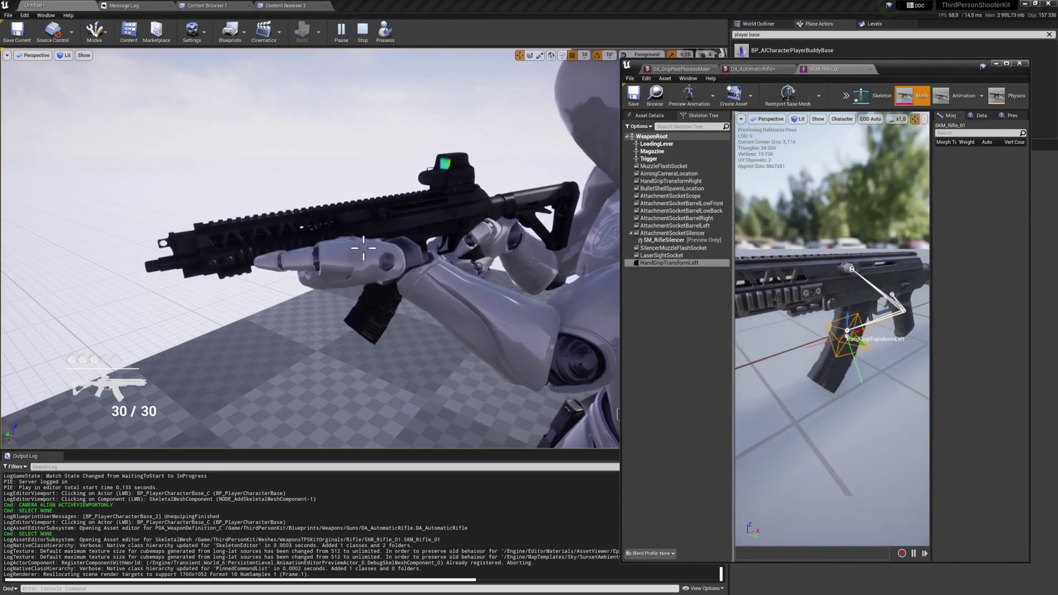
- Shift the HandGripTransformLeft socket down and back up below the rifle body to demonstrate repositioning the left-hand grip
alt+drag(816, 353, 849, 330)
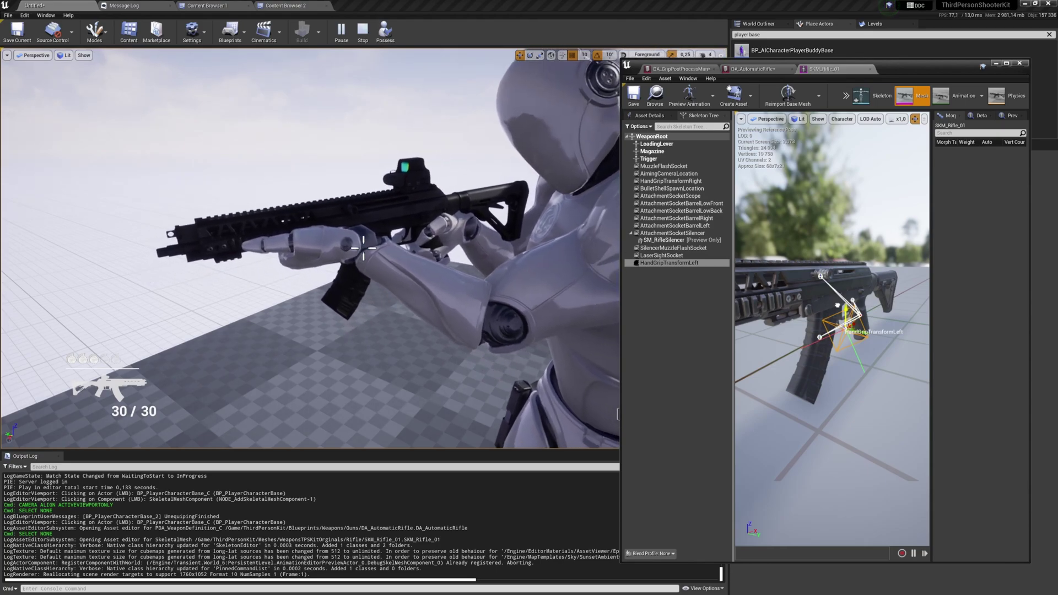
drag(831, 354, 832, 308)
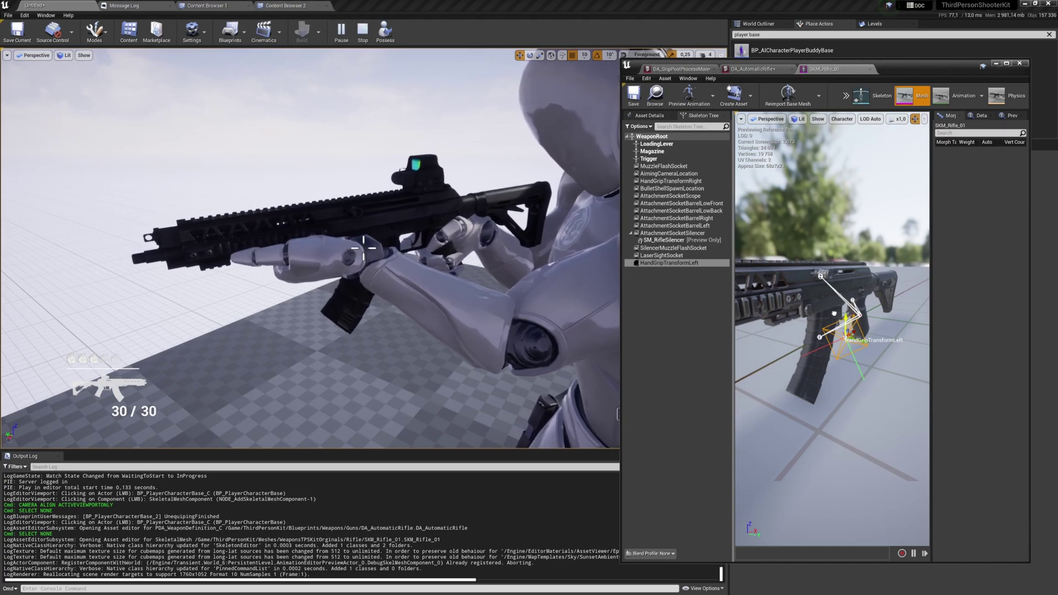
drag(846, 357, 848, 325)
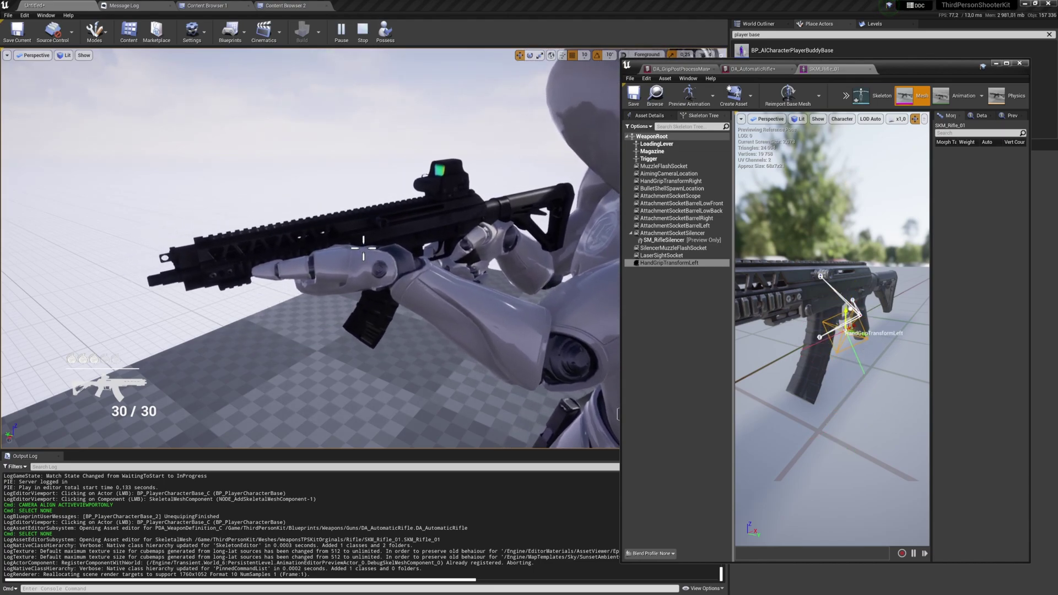
- Return to DA_AutomaticRifle, filter its settings for "ik" and inspect the Use IKGrip for Rifle Weapon option
click(752, 69)
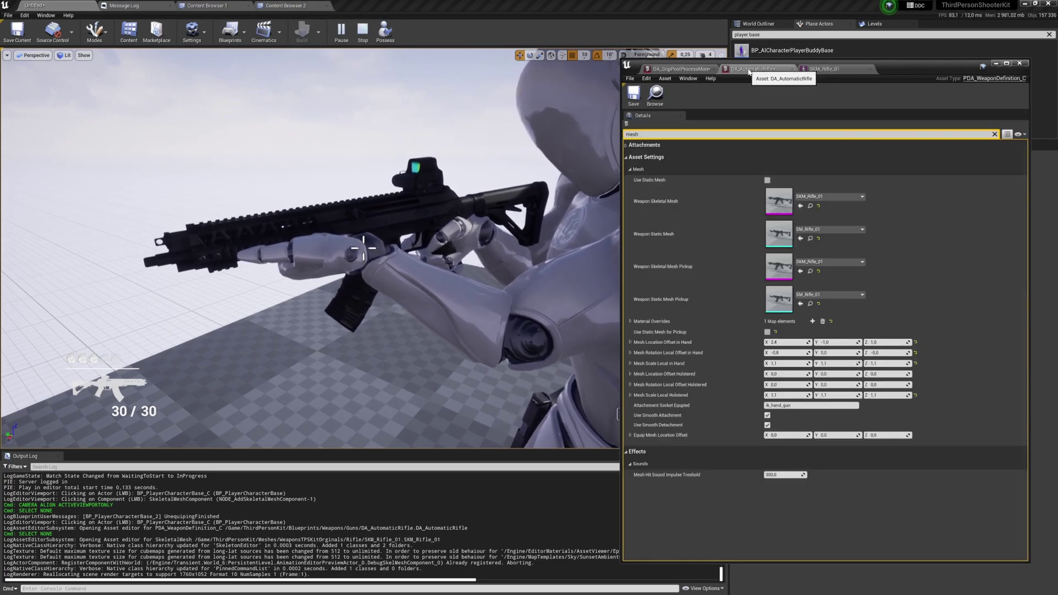
click(686, 134)
text(i)
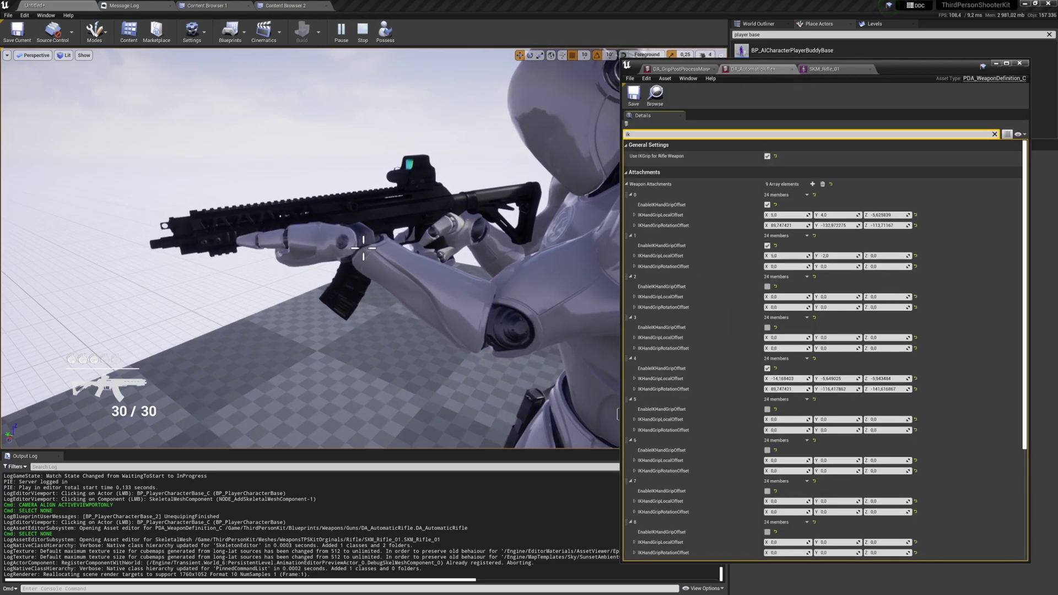
text(k)
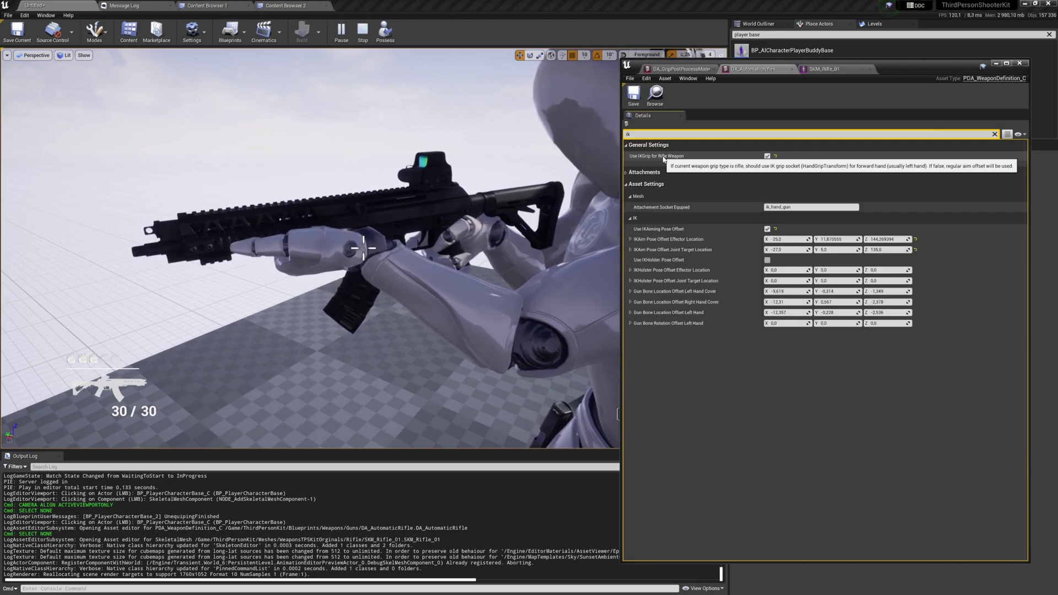
- Review the grip post-process asset's Front Hand IK Offset Settings, collapsing the non-aiming two-handed back hand and non-aiming front hand grip offset groups
click(695, 72)
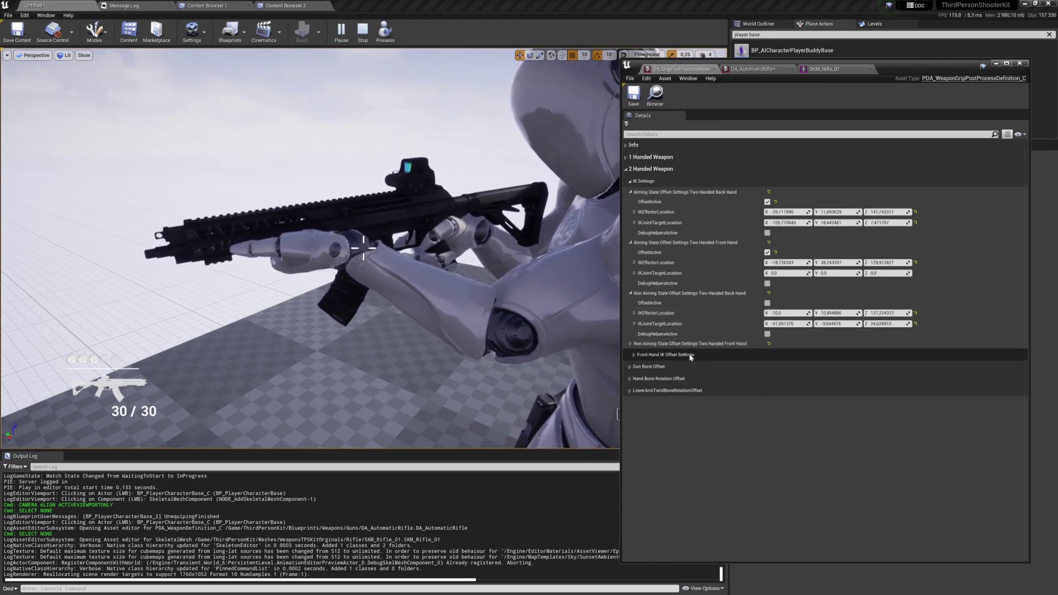
click(683, 294)
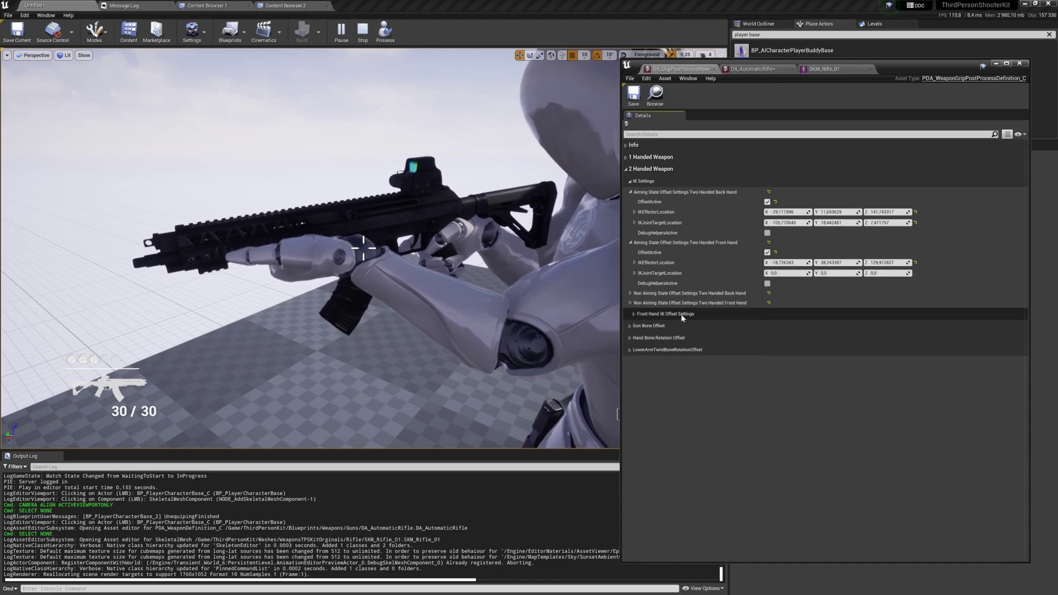
click(682, 314)
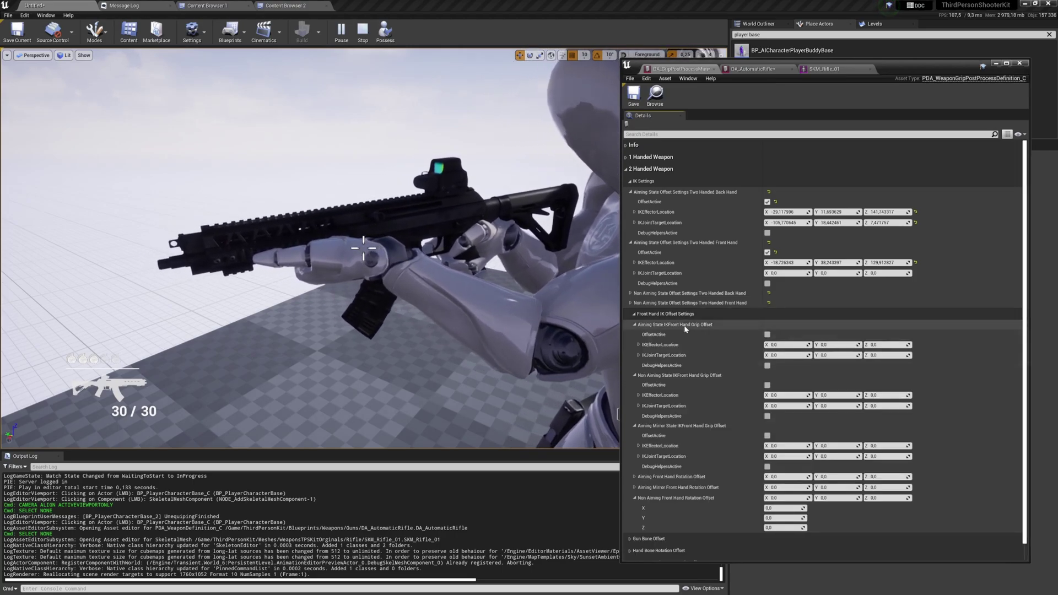
scroll(700, 344, down, 1)
scroll(700, 342, up, 1)
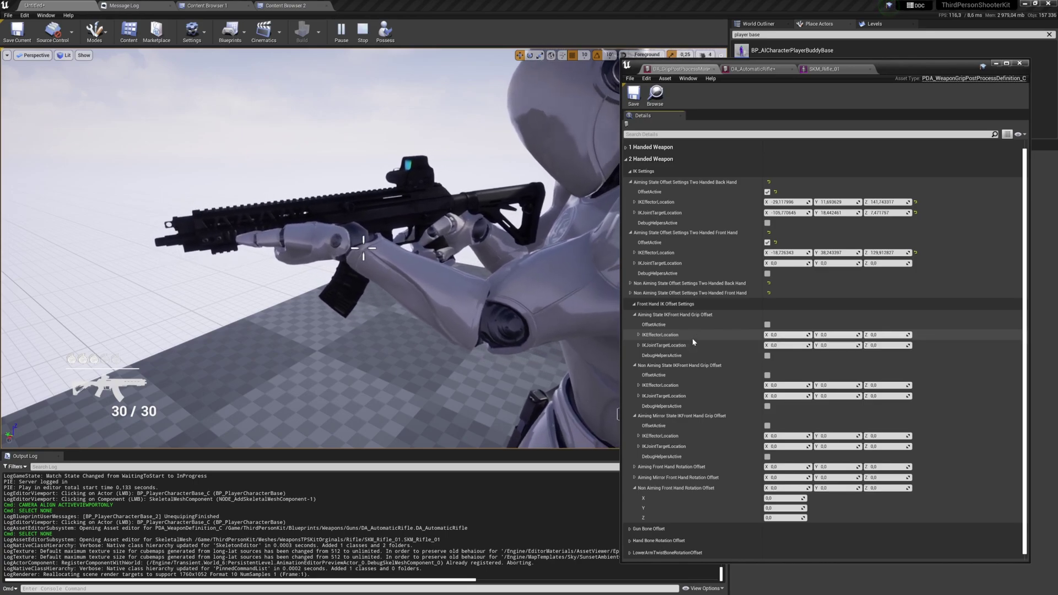
click(693, 365)
scroll(692, 365, up, 1)
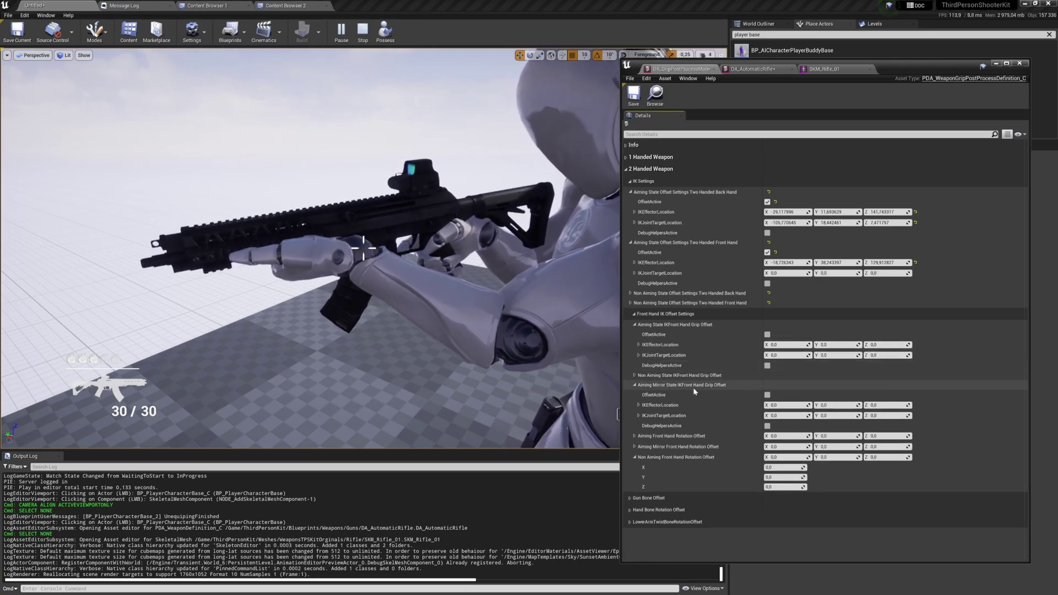
- Activate the Aiming State IKFront Hand Grip Offset with debug helpers and set its IKEffectorLocation to about X -1.12, Y -3.81, Z -9.09
click(689, 458)
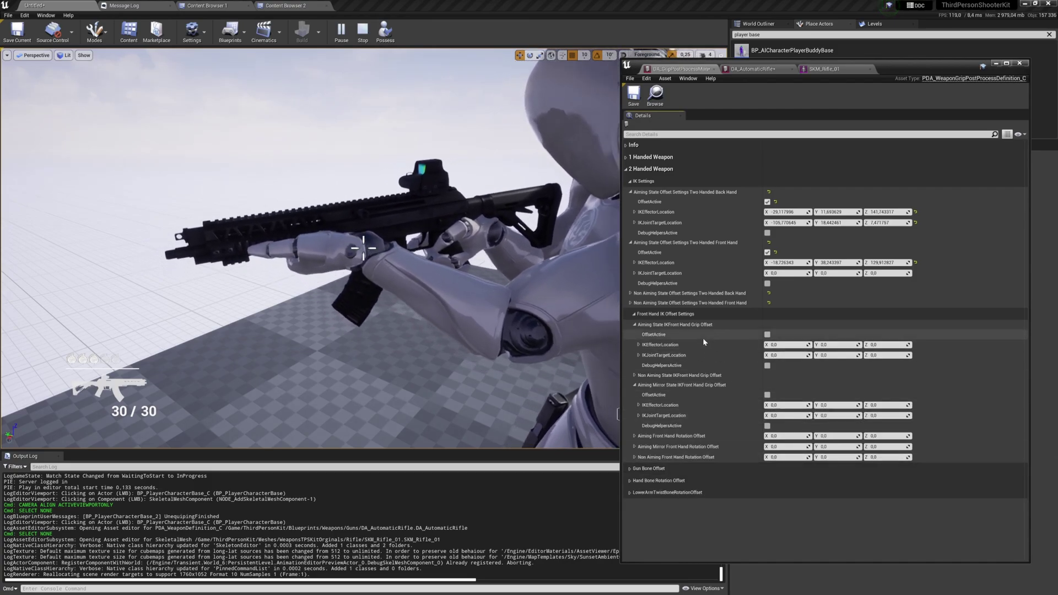
click(767, 365)
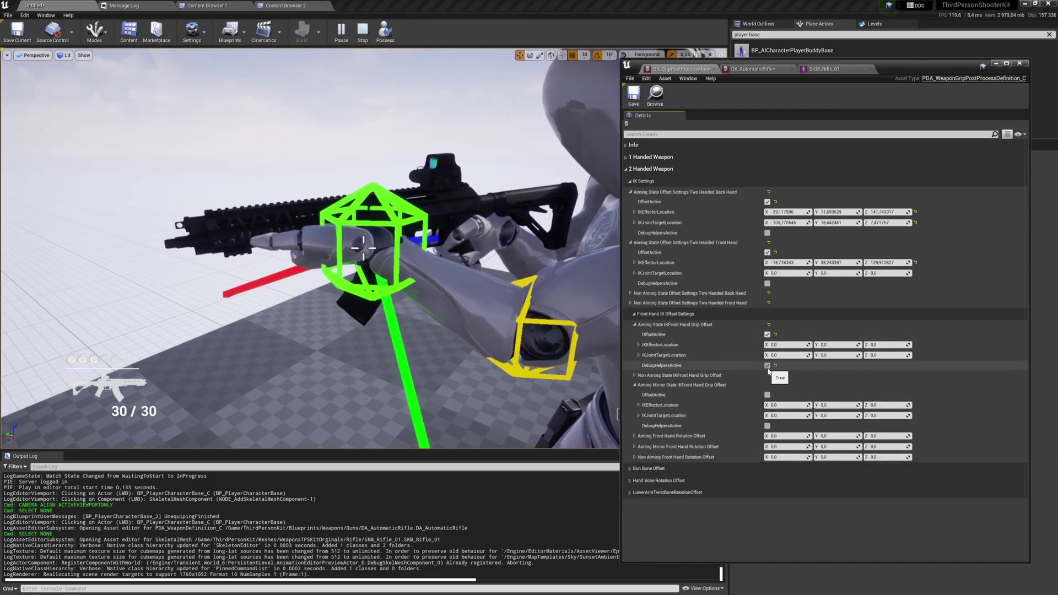
drag(904, 344, 871, 345)
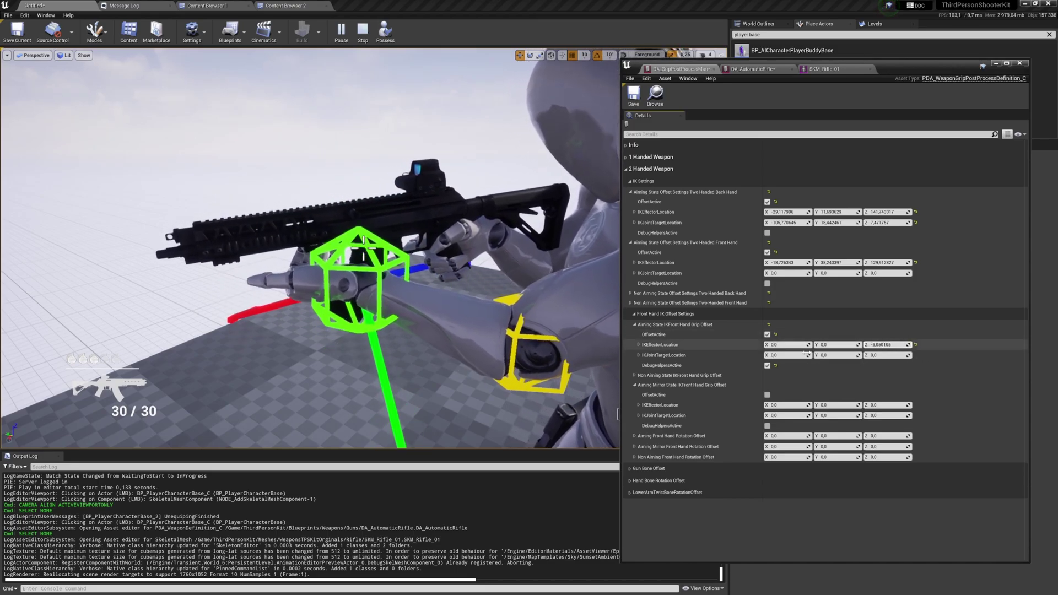
right_drag(408, 309, 535, 319)
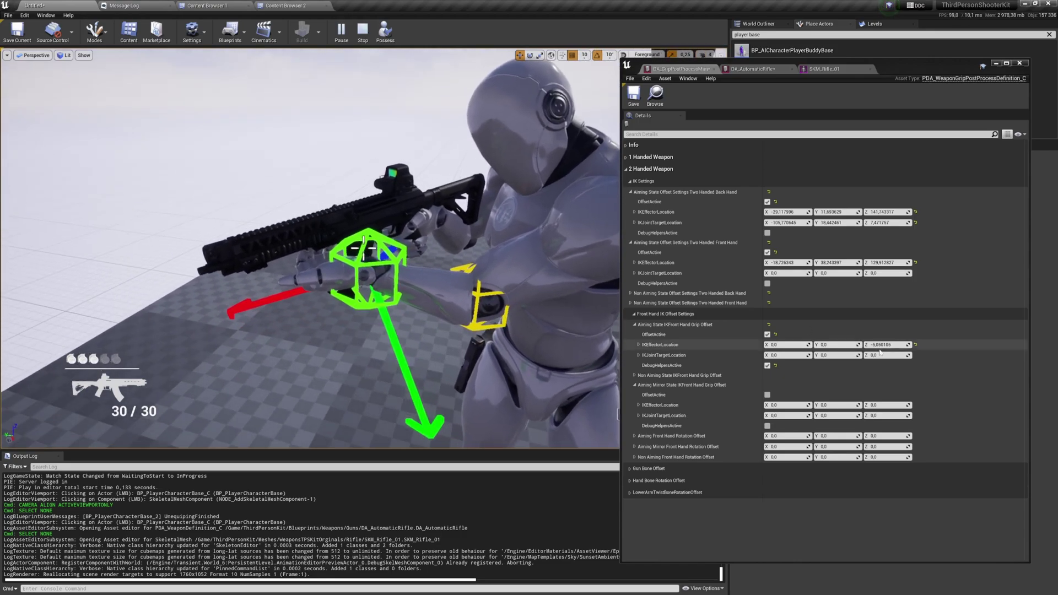
mouse_move(843, 345)
mouse_down()
mouse_move(857, 345)
mouse_move(834, 345)
mouse_up()
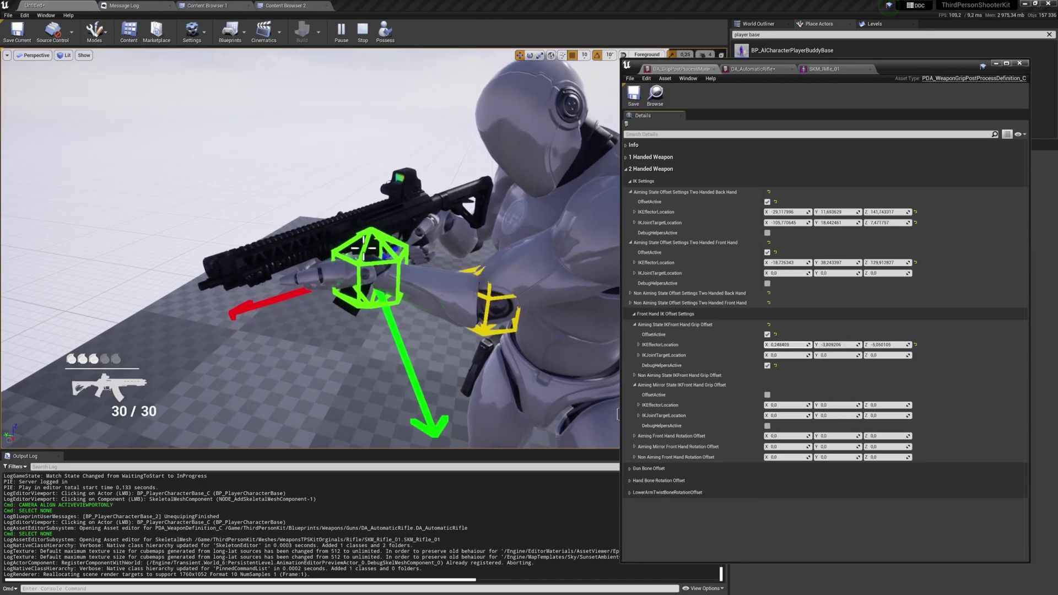
right_drag(496, 319, 485, 320)
drag(788, 345, 796, 345)
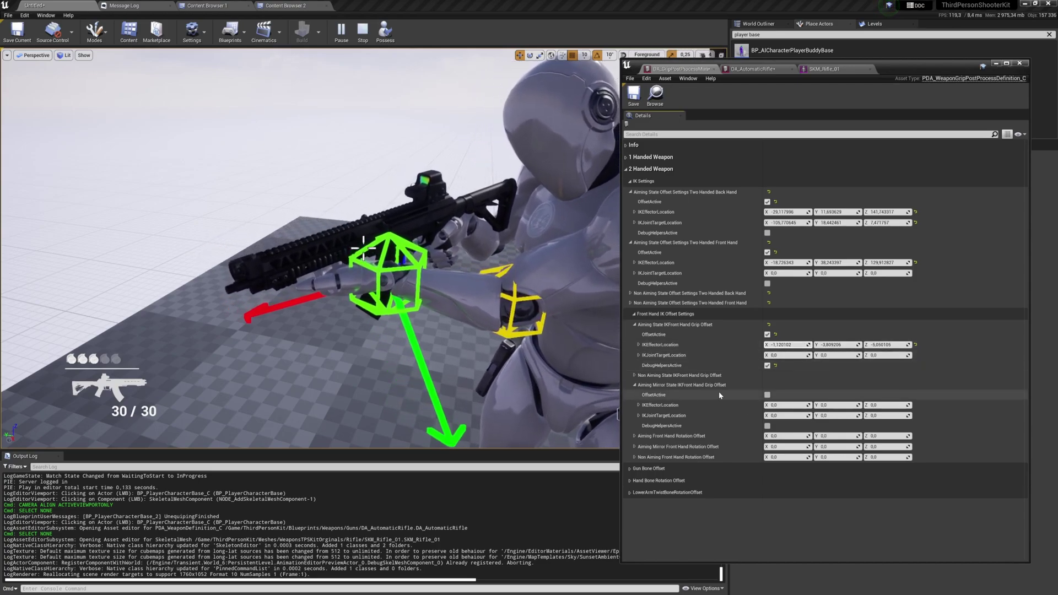
mouse_move(721, 388)
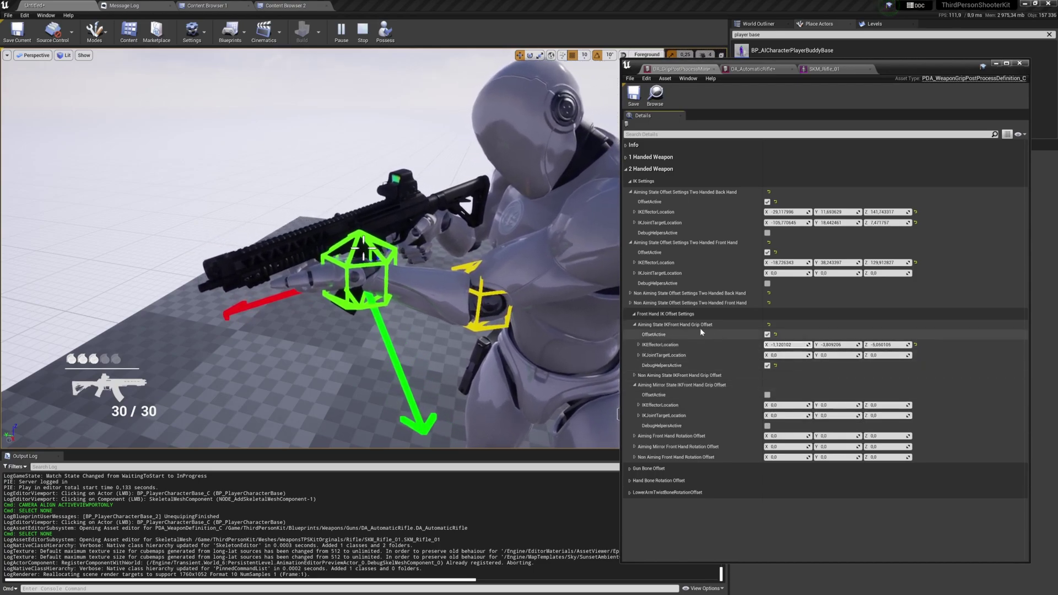
mouse_move(690, 329)
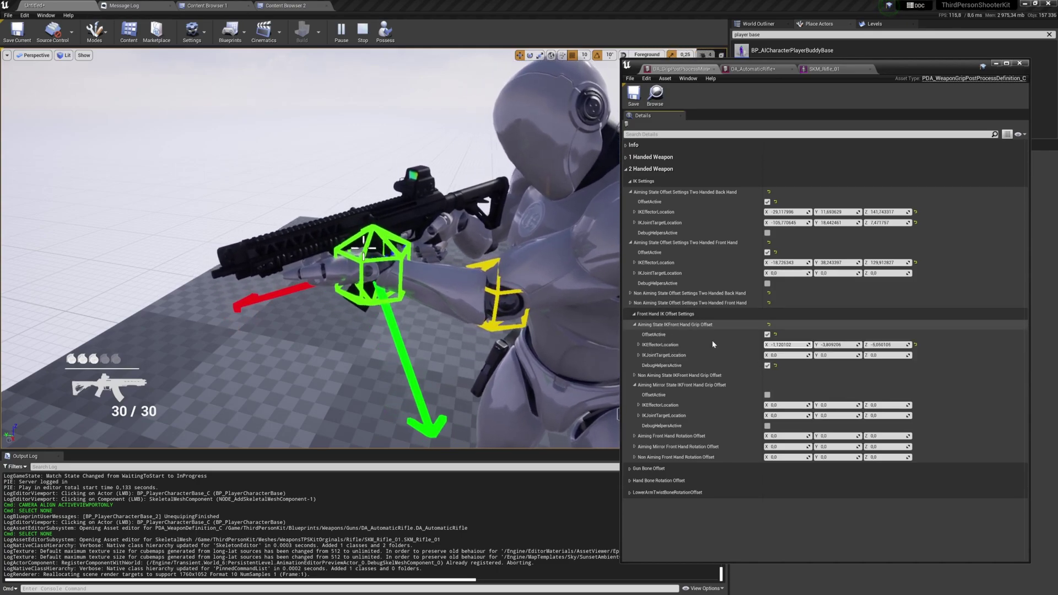
- Disable Use IKGrip for Rifle Weapon in DA_AutomaticRifle and restart the play session
click(766, 69)
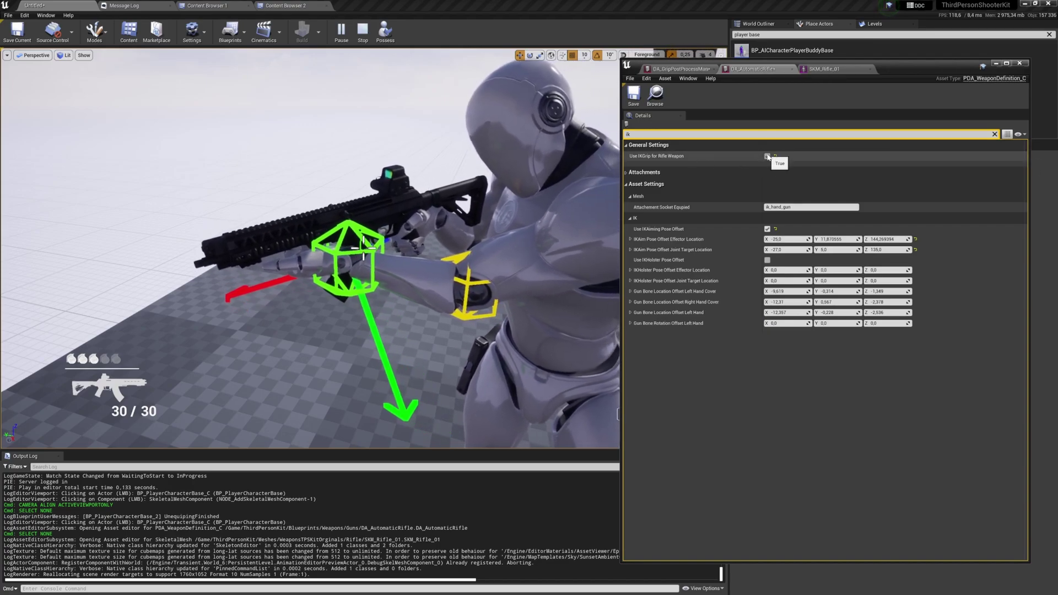
click(767, 156)
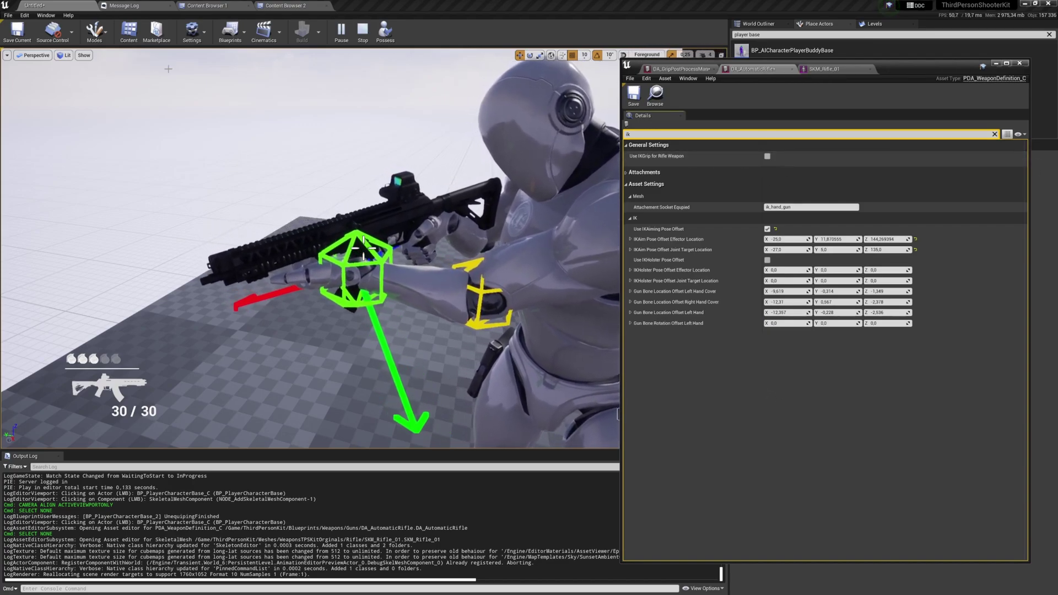
click(362, 33)
click(341, 33)
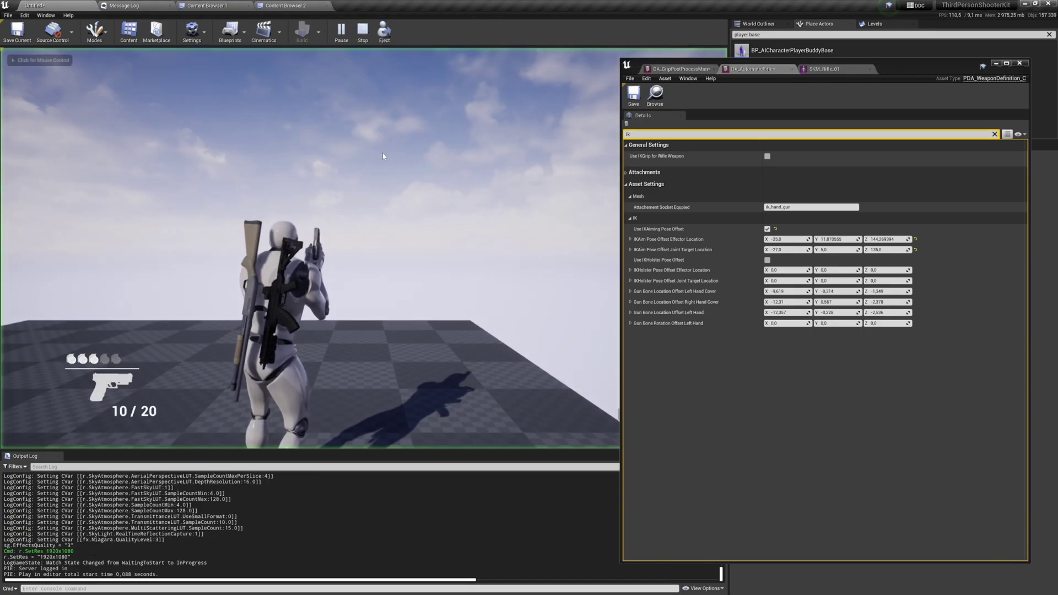
- Equip the automatic rifle, aim it, pause the game and detach the camera to view the aiming character from the front side
click(384, 156)
key(1)
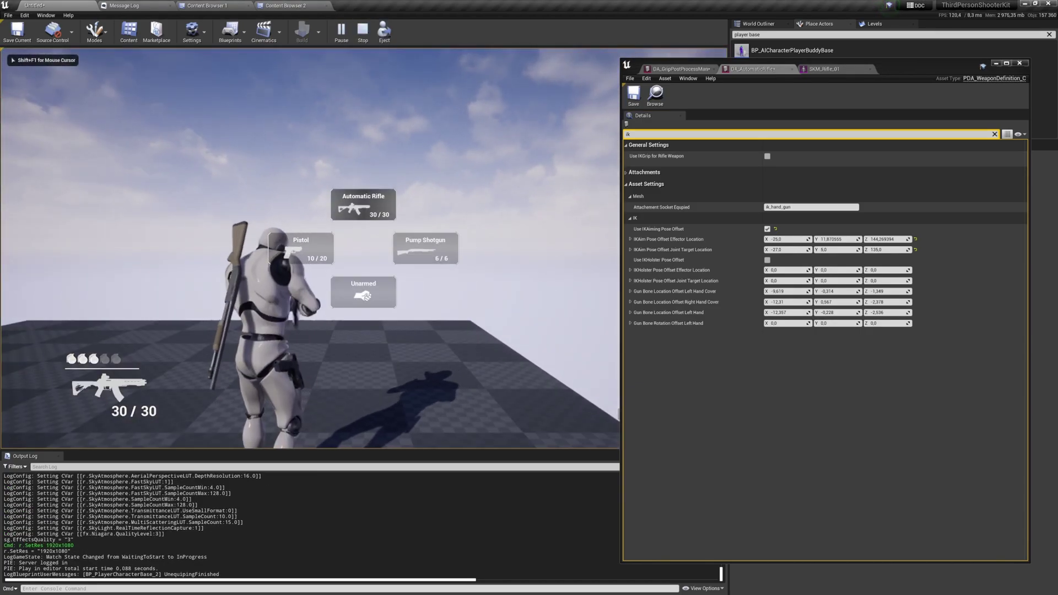
right_click(384, 157)
key(Pause)
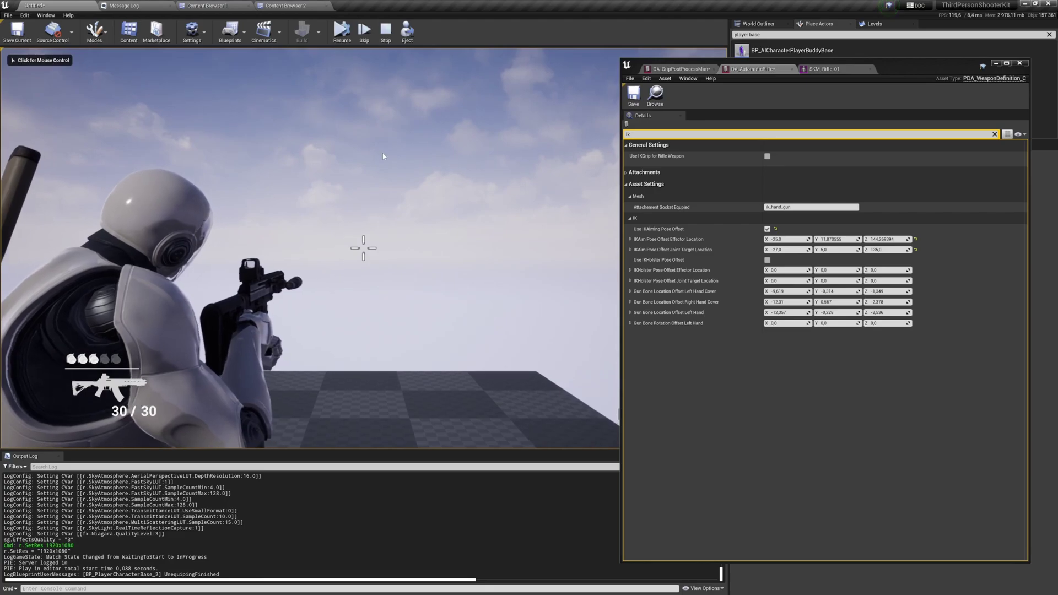
key(F8)
right_drag(384, 156, 491, 168)
mouse_move(342, 193)
right_down()
mouse_move(348, 184)
mouse_move(342, 193)
right_up()
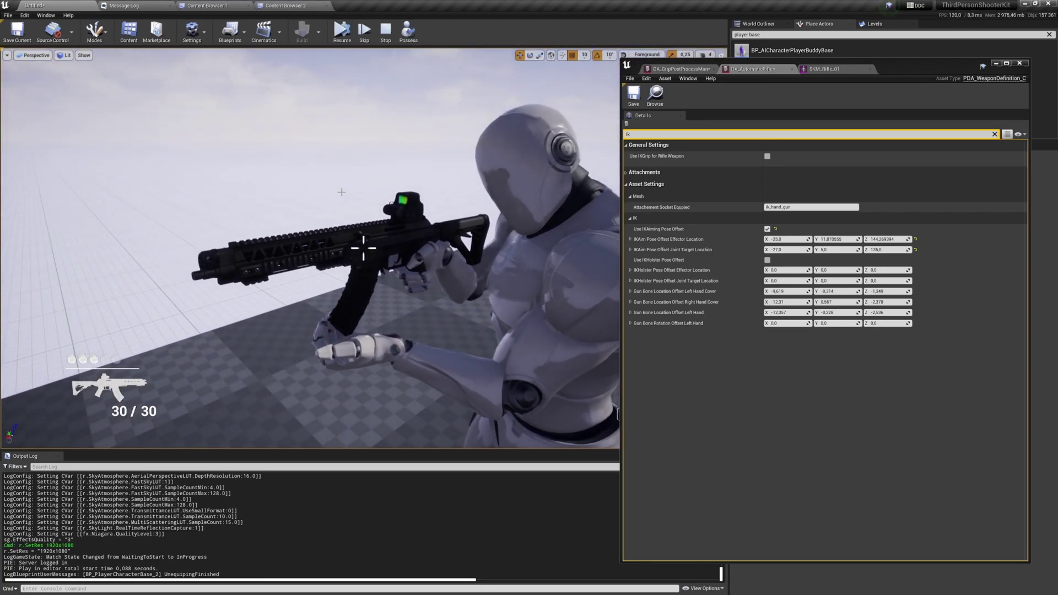
- Enable debug helpers for the aiming two-handed front hand and set its IKEffectorLocation to about Y 46.8, Z 142.5
click(686, 68)
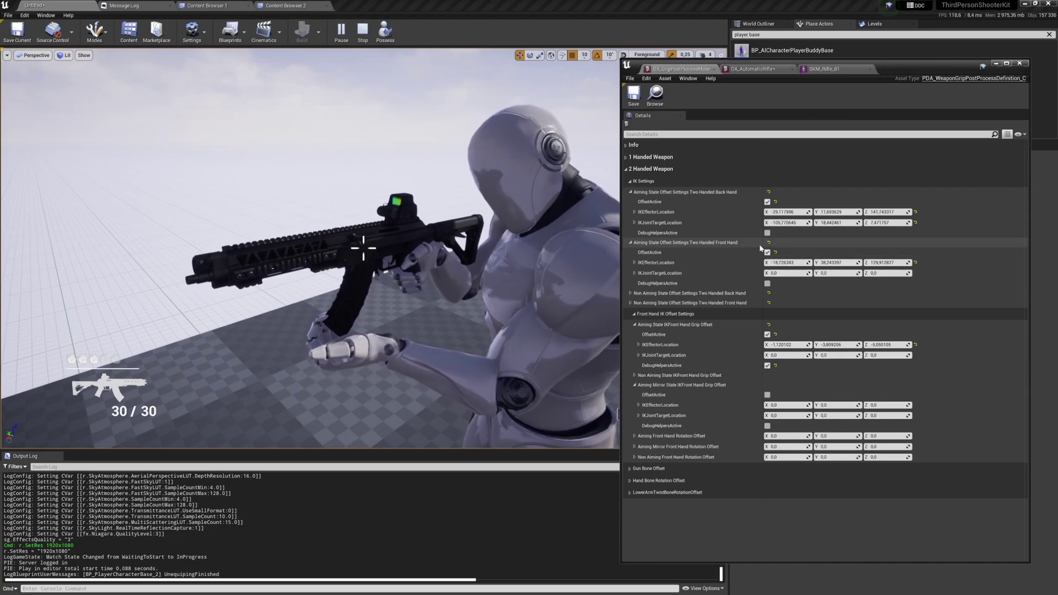
click(770, 284)
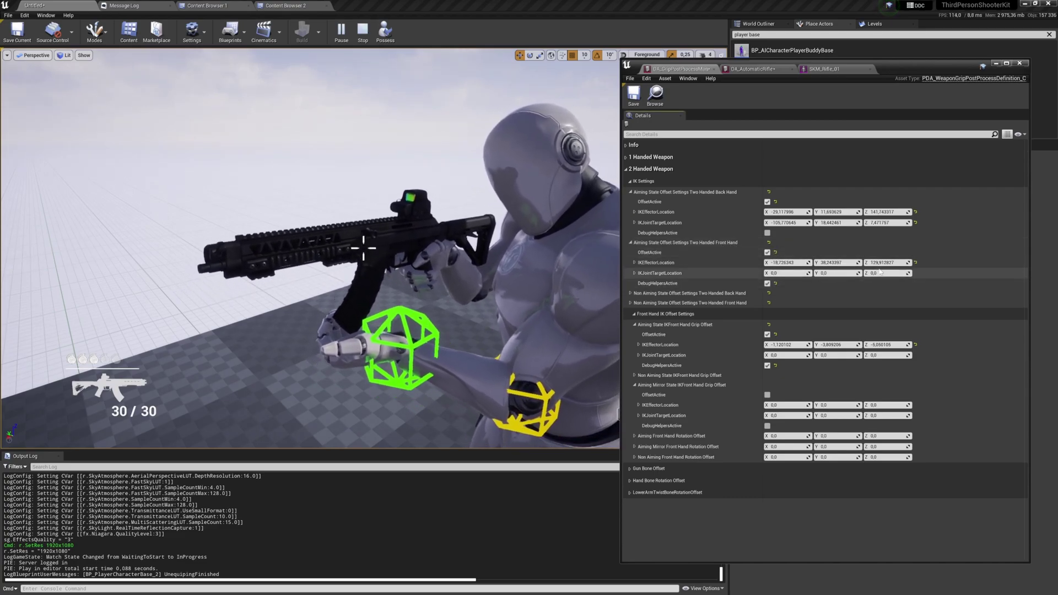
mouse_move(895, 264)
mouse_down()
mouse_move(917, 264)
mouse_move(898, 264)
mouse_up()
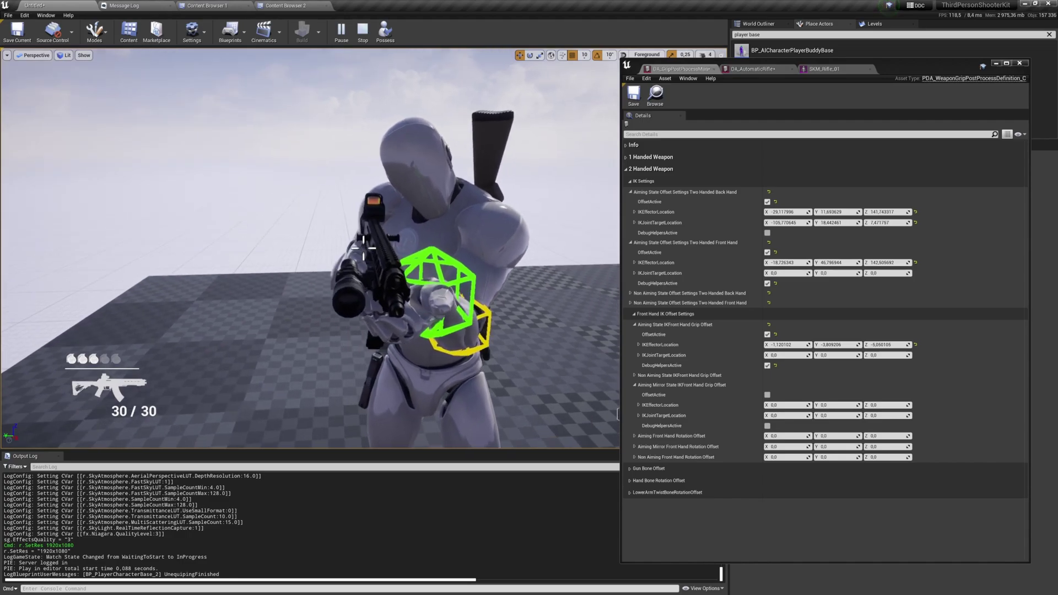
- Compare the SKM_Rifle_01 sockets and DA_AutomaticRifle settings, then lower the aiming two-handed front hand IKEffectorLocation Z to about 140.56
click(831, 70)
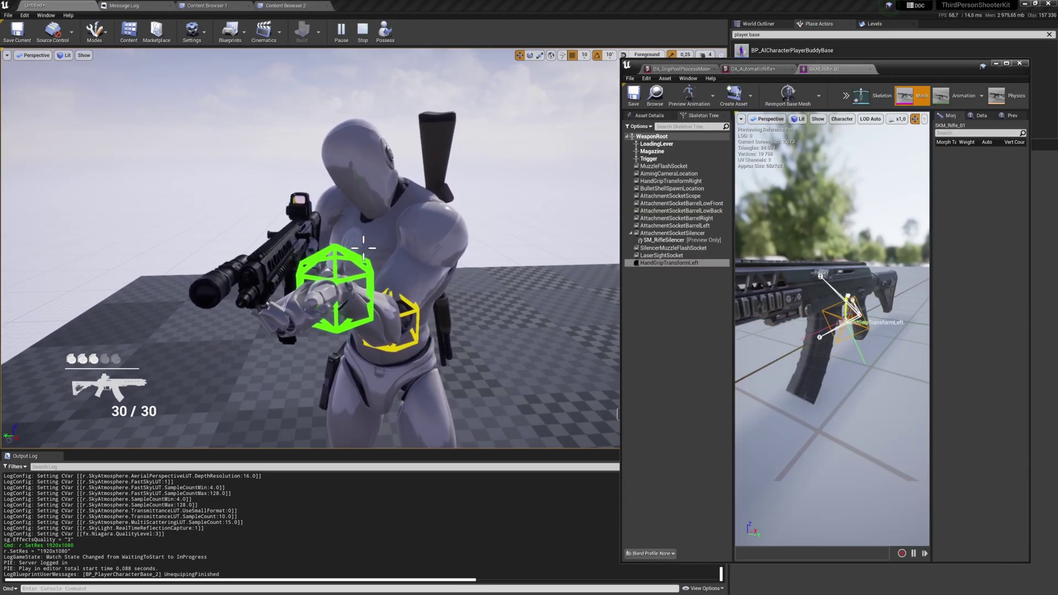
click(680, 69)
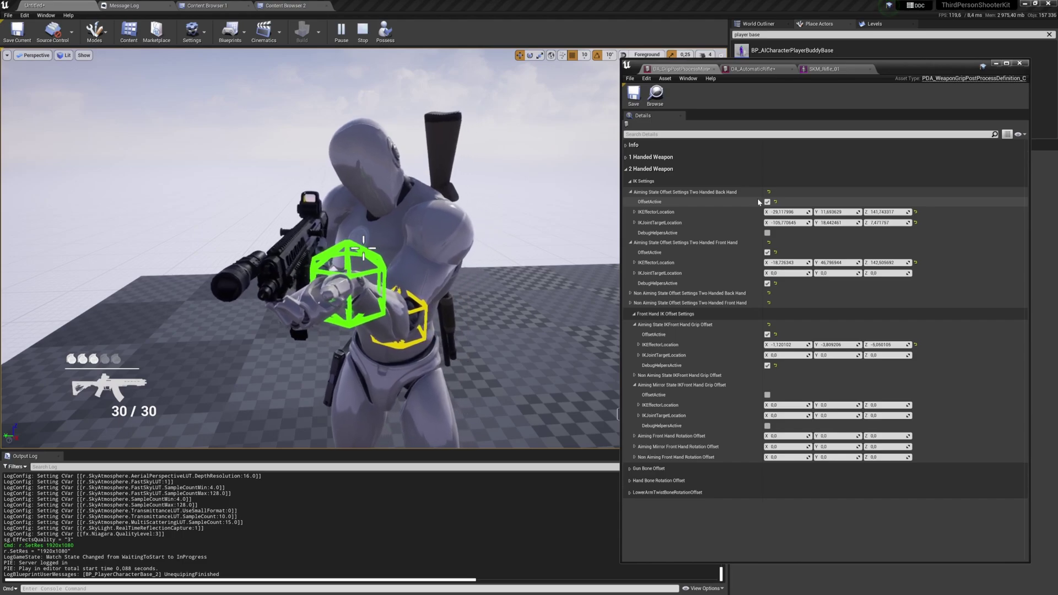
click(753, 68)
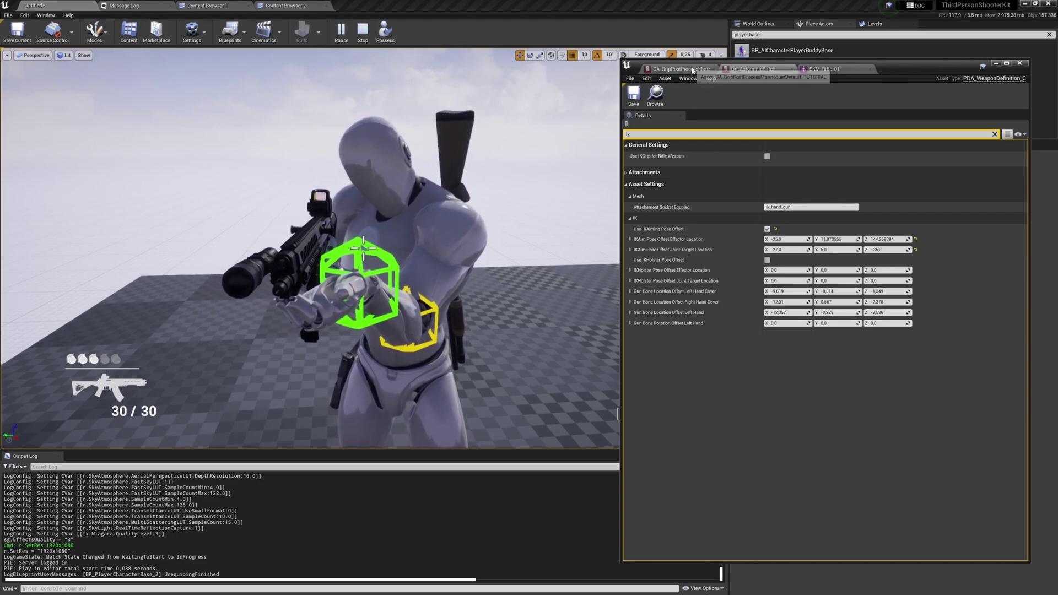
click(683, 69)
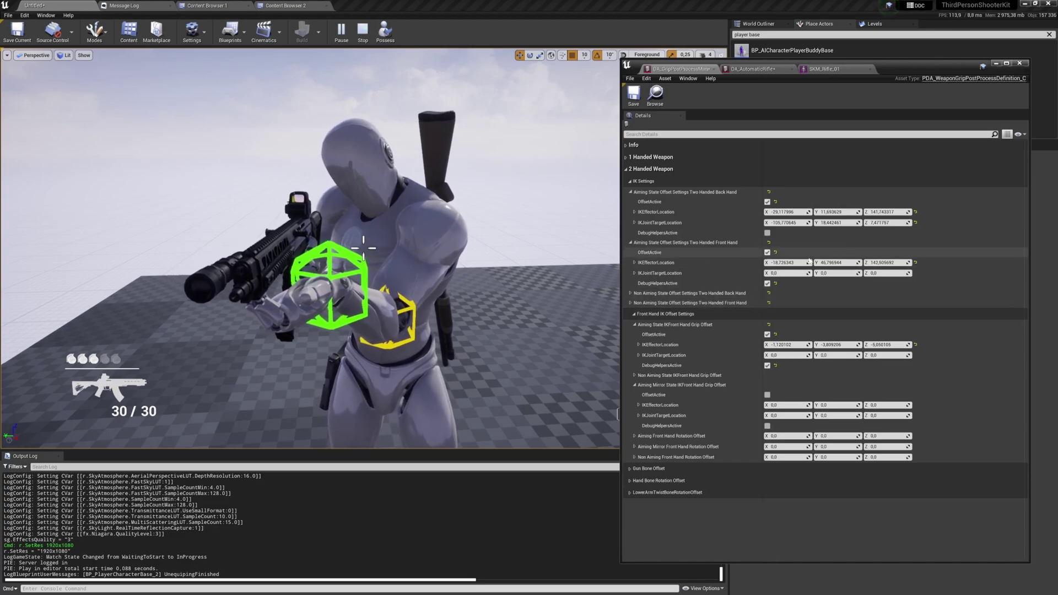
mouse_move(885, 262)
mouse_down()
mouse_move(860, 263)
mouse_move(881, 263)
mouse_up()
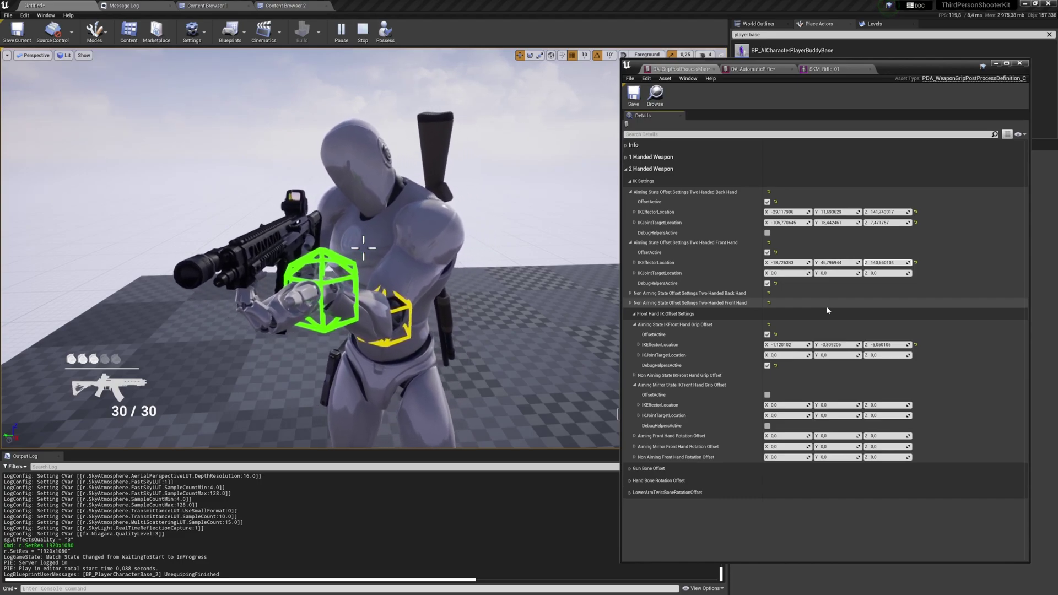
- Stop the session, re-enable Use IKGrip for Rifle Weapon in DA_AutomaticRifle, save the asset and start playing again
click(363, 31)
click(751, 69)
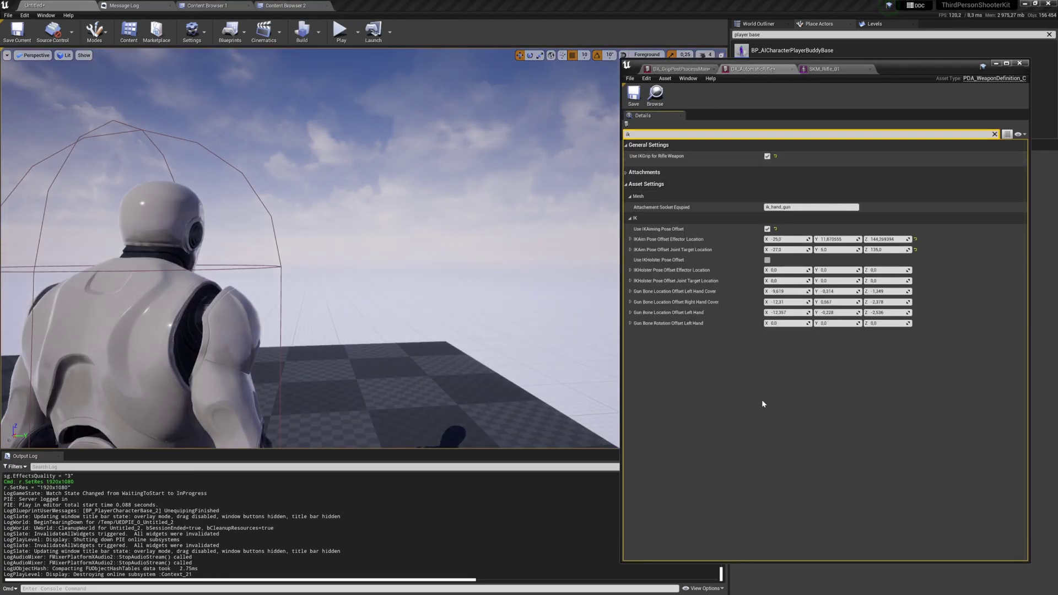
key(ctrl+s)
click(342, 40)
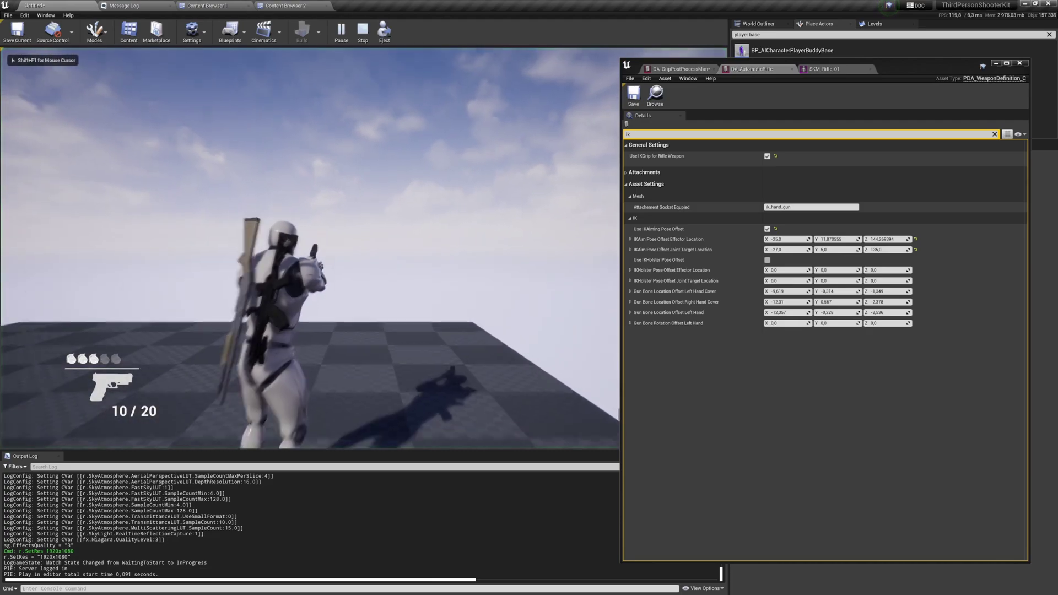
- Equip the automatic rifle without aiming, pause and detach the camera to view the character from the front, and resume the game
key(1)
key(1)
key(Pause)
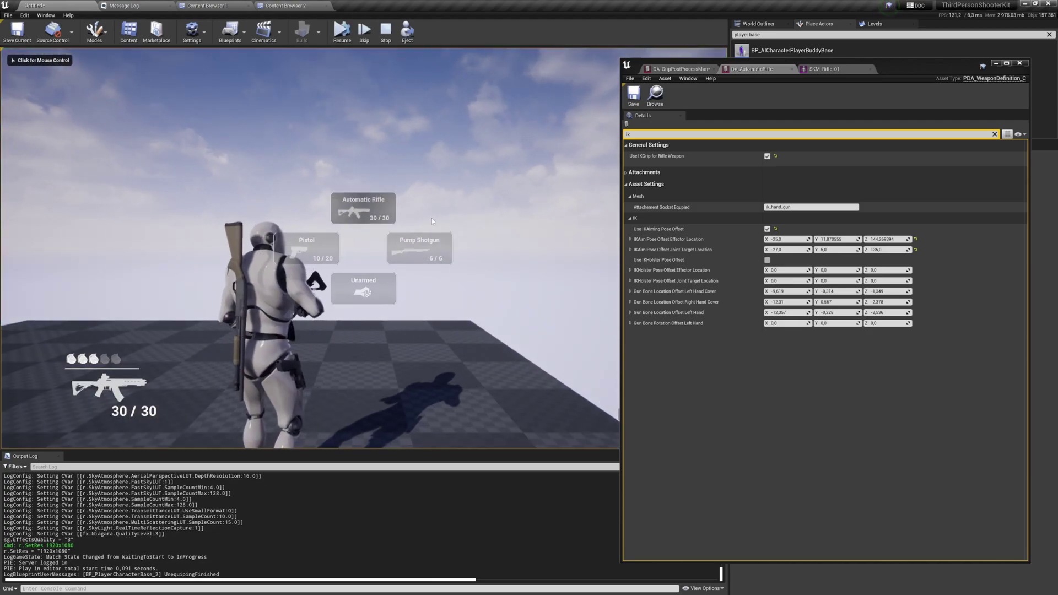
key(F8)
key(w)
mouse_move(432, 217)
right_down()
mouse_move(474, 221)
mouse_move(434, 235)
right_up()
key(w)
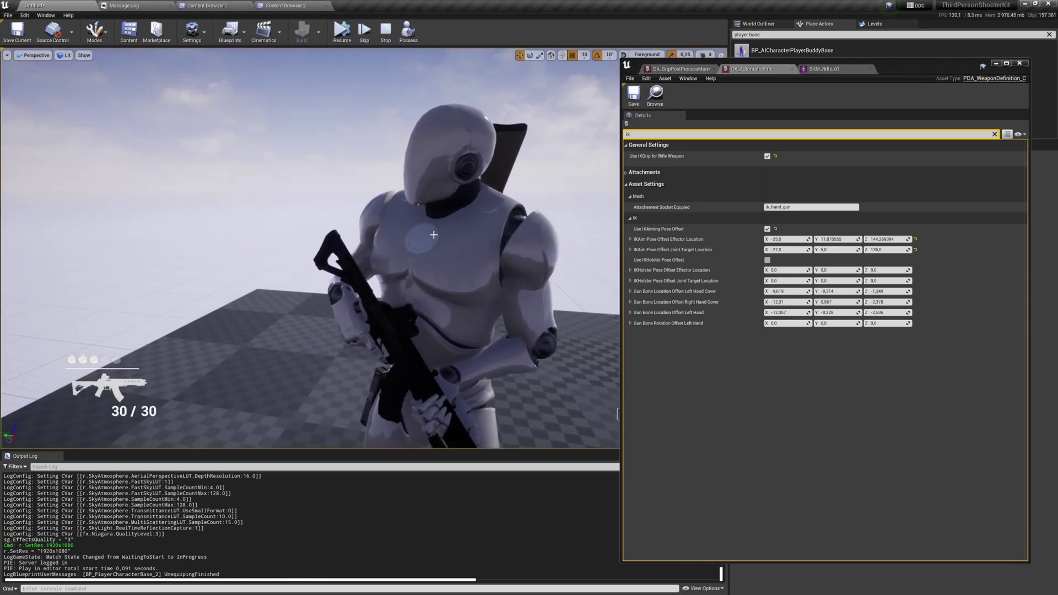
key(Pause)
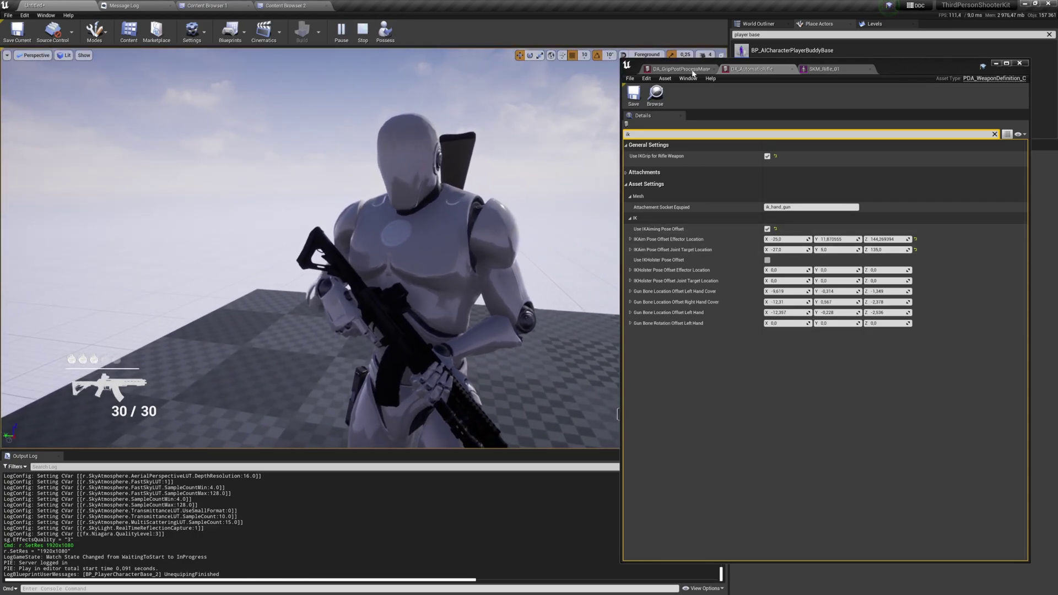
- In the grip post-process asset, collapse the aiming two-handed hand groups and expand the non-aiming back hand and front hand groups
click(692, 70)
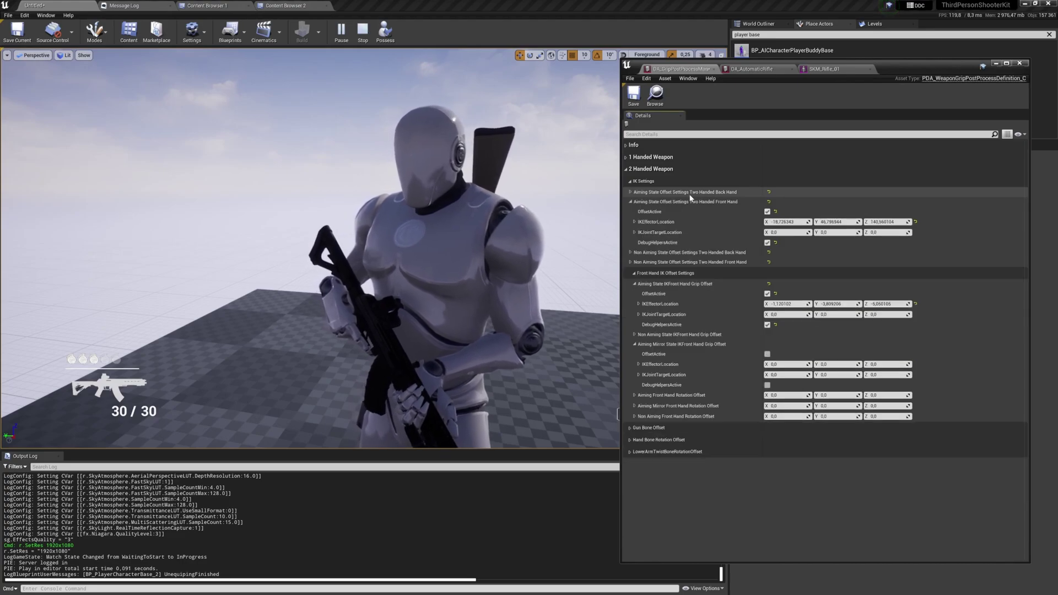
click(693, 202)
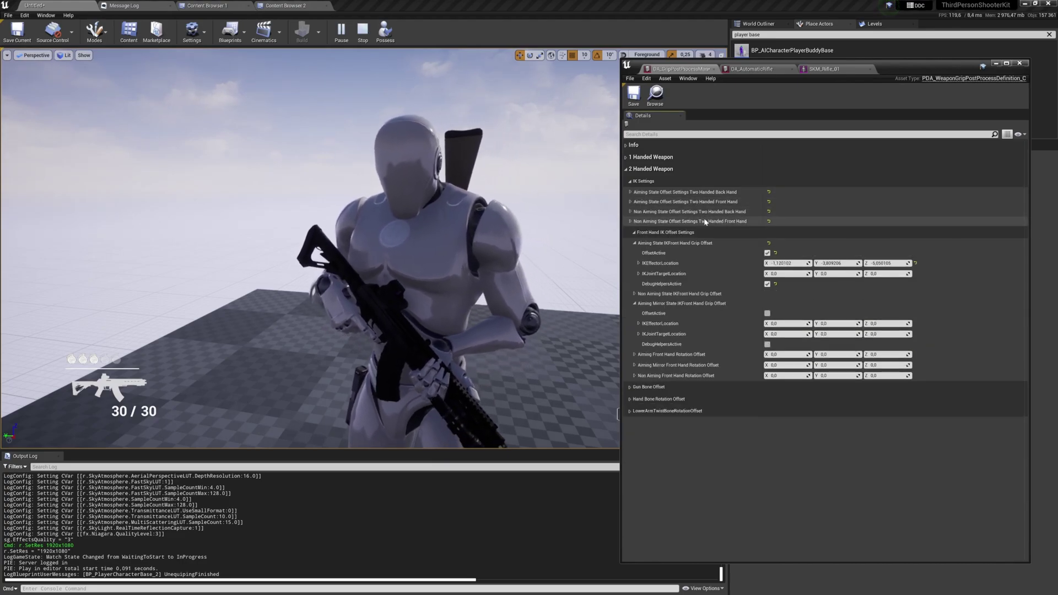
click(705, 221)
click(707, 213)
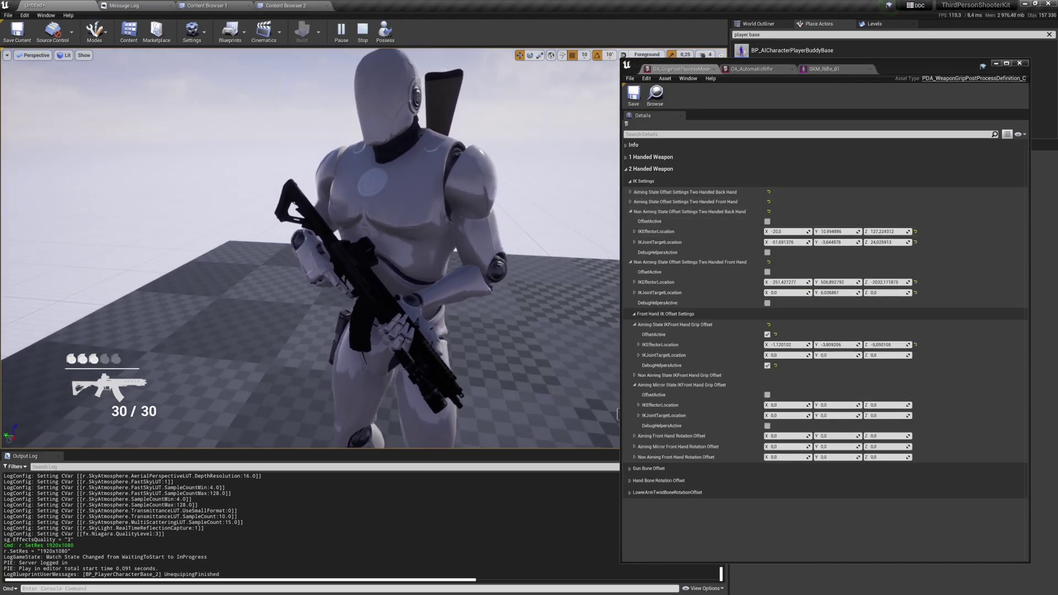
- Activate the non-aiming two-handed back hand offset and set its IKEffectorLocation to about Y 28.86, Z 147.23
click(767, 221)
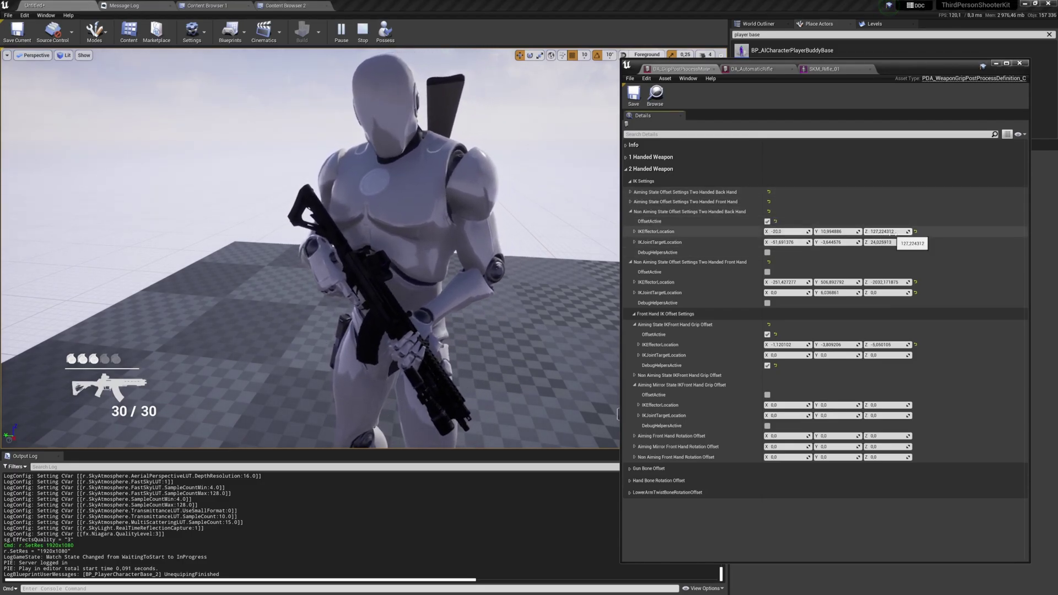
drag(886, 231, 877, 232)
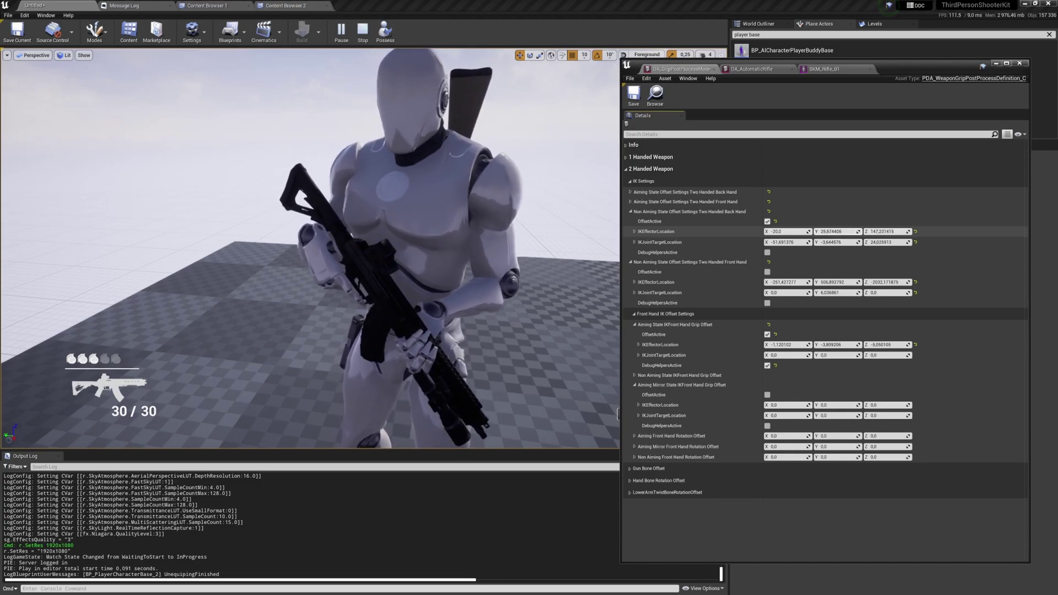
drag(834, 231, 836, 232)
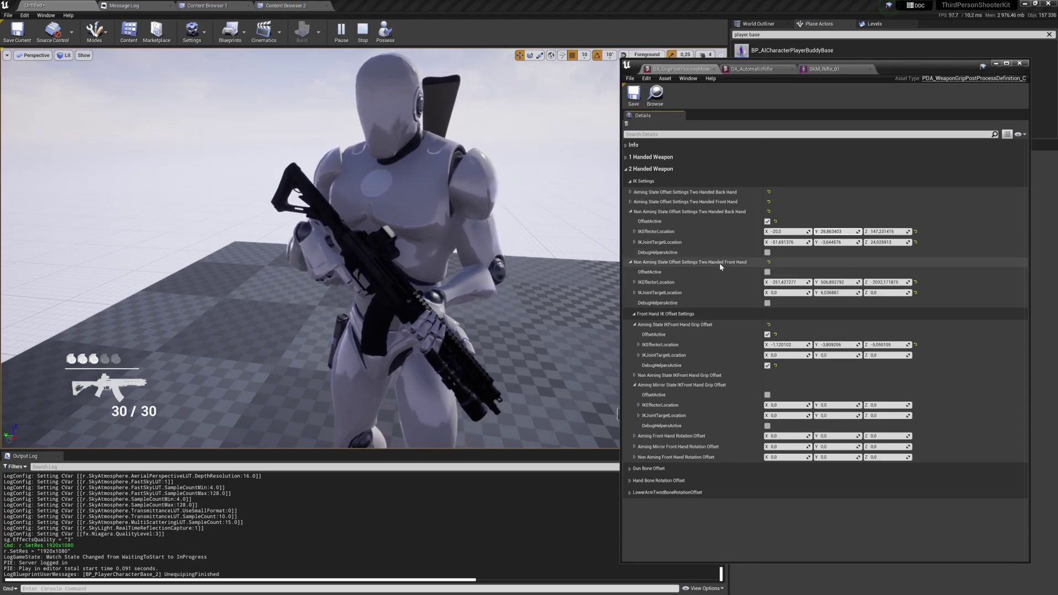
- Check the Use IKGrip for Rifle Weapon option in DA_AutomaticRifle and return to the grip post-process asset
click(752, 69)
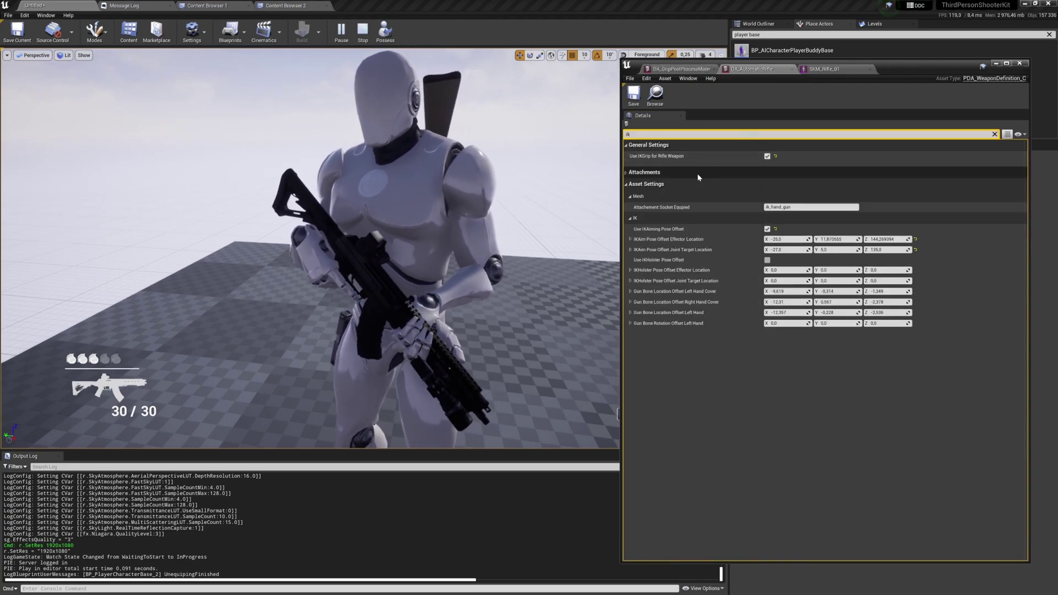
click(682, 69)
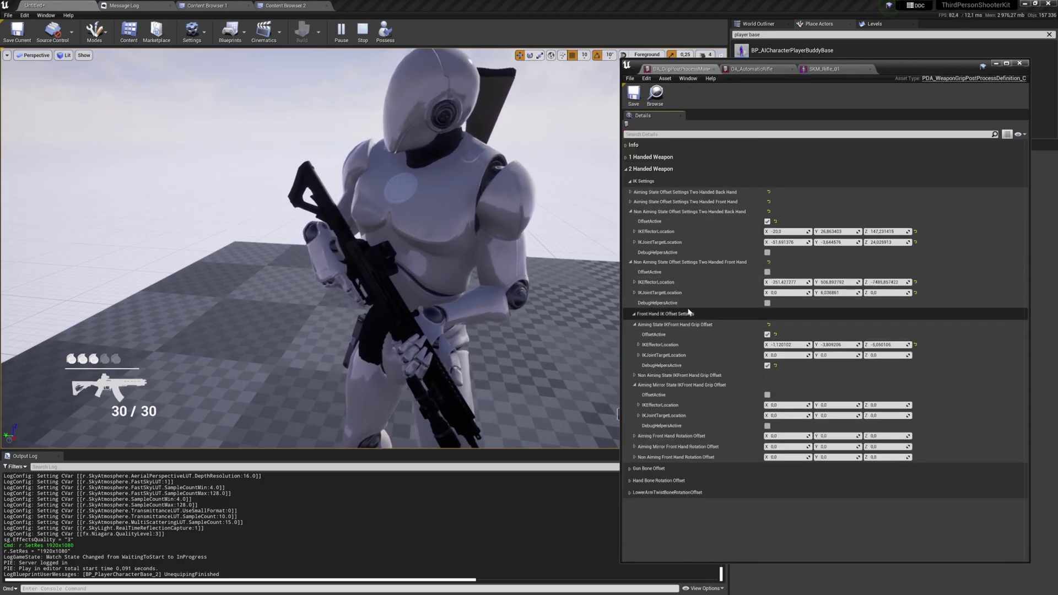
- Activate the Non Aiming State IKFront Hand Grip Offset with debug helpers and set its IKEffectorLocation to about X -2.22, Y -1.89, Z -4.18
click(688, 325)
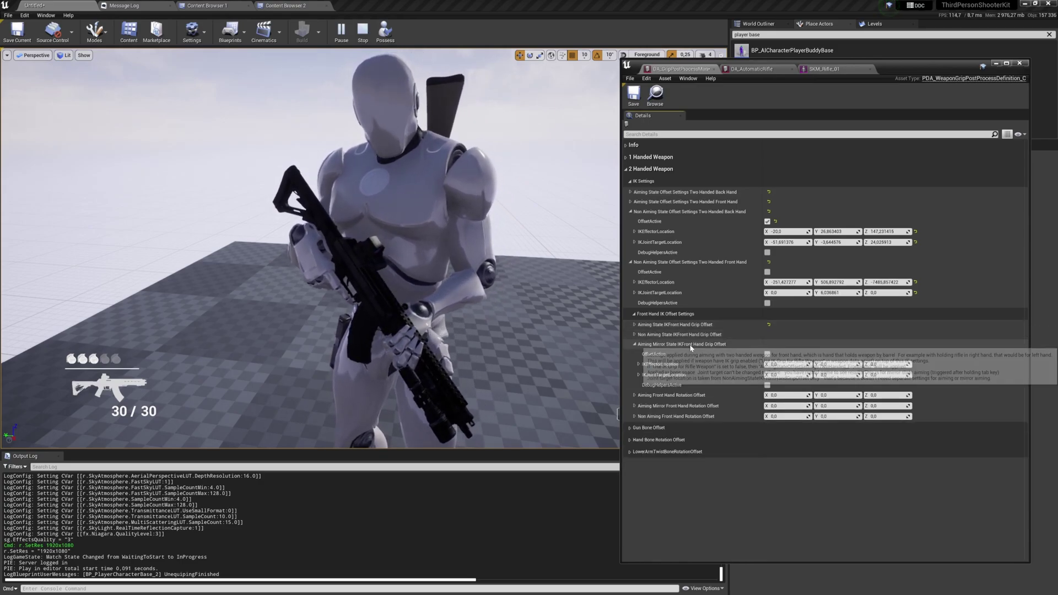
click(693, 344)
click(735, 334)
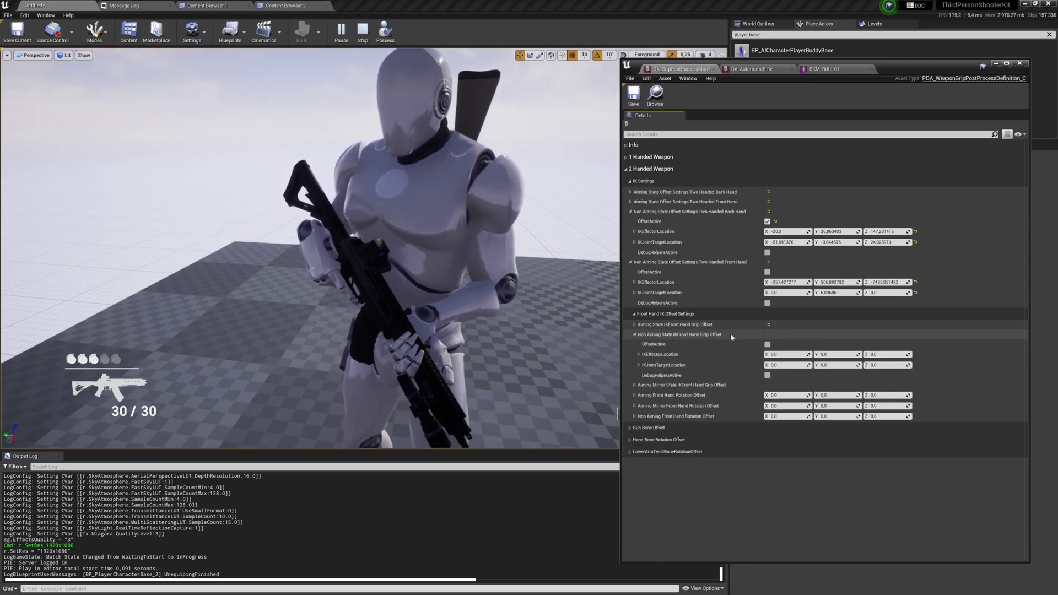
click(767, 344)
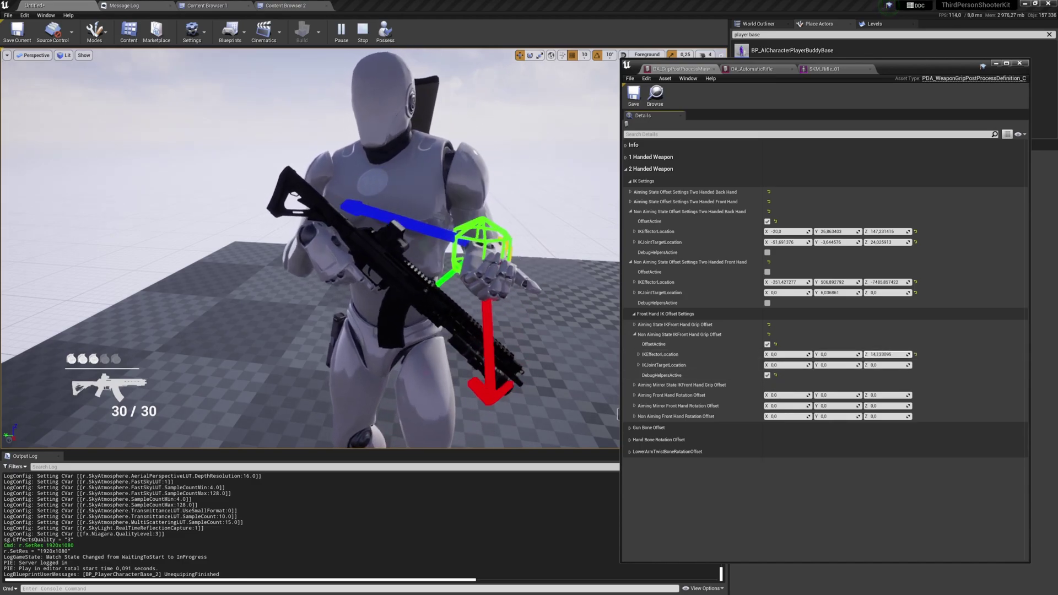
drag(907, 355, 917, 354)
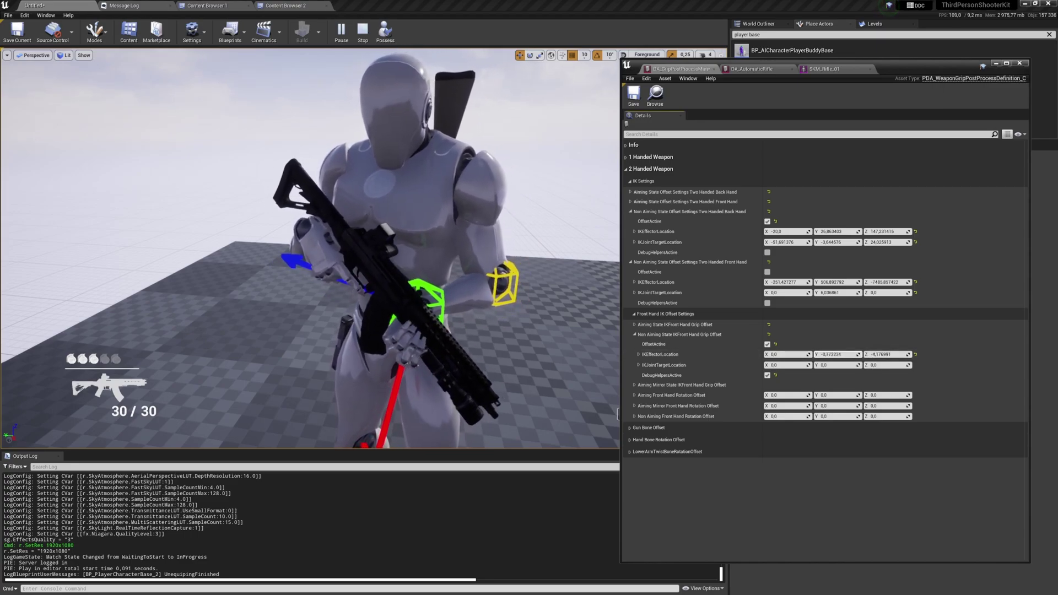
drag(837, 354, 787, 354)
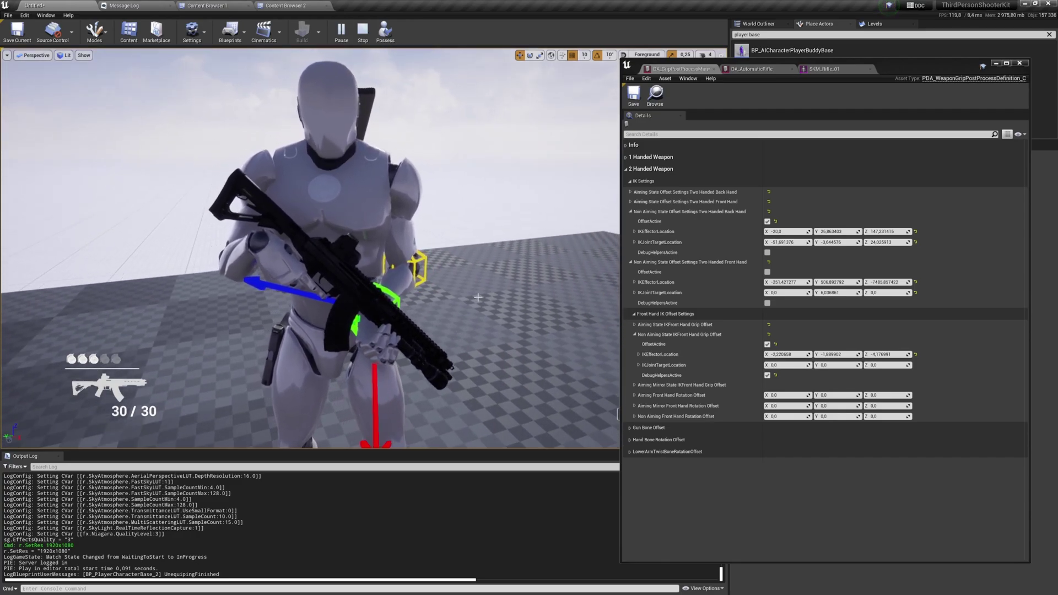
- Set the Non Aiming Front Hand Rotation Offset to about X -0.13, Y -15.88, Z 13.25 and check the Aiming Front Hand Rotation Offset
click(719, 417)
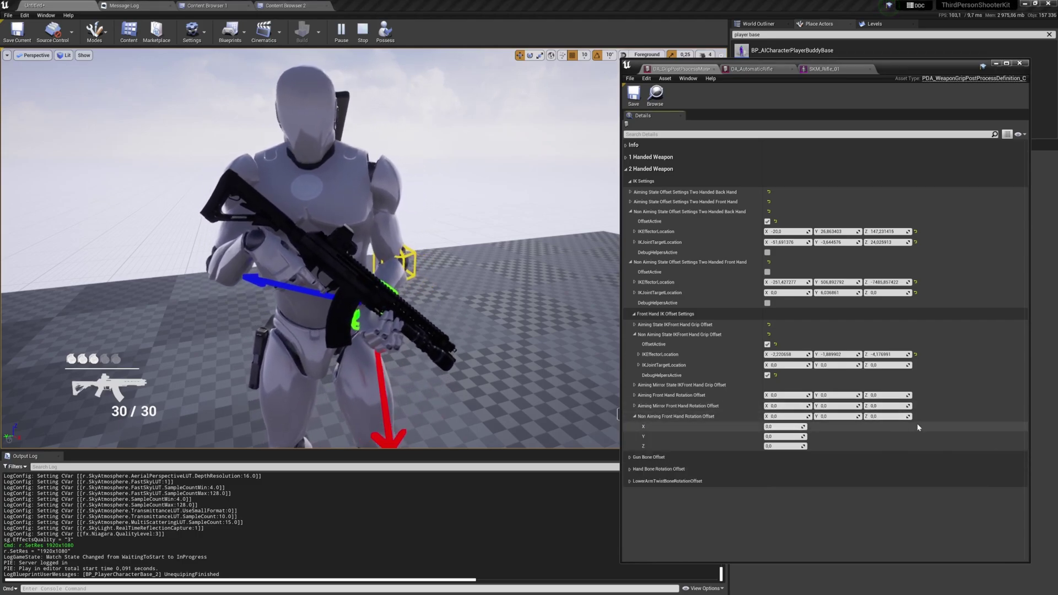
drag(889, 417, 898, 417)
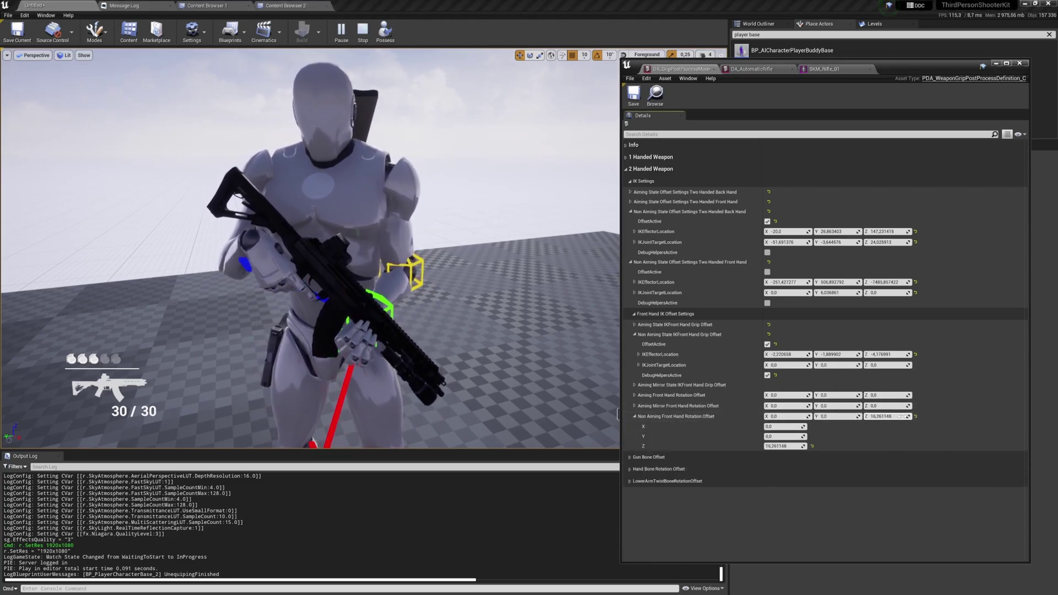
right_drag(438, 292, 413, 306)
key(w)
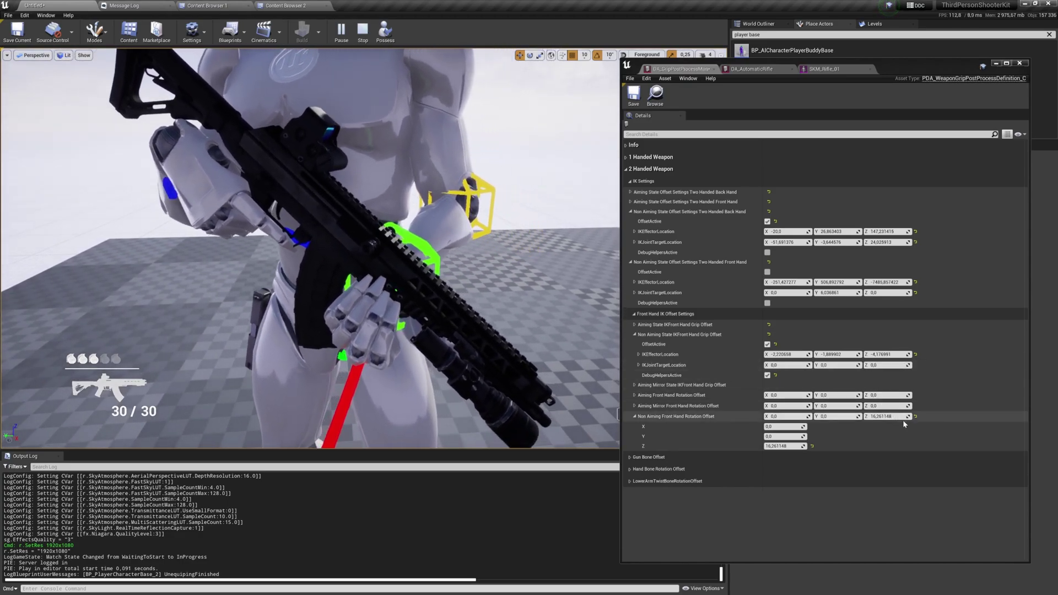
drag(884, 416, 821, 417)
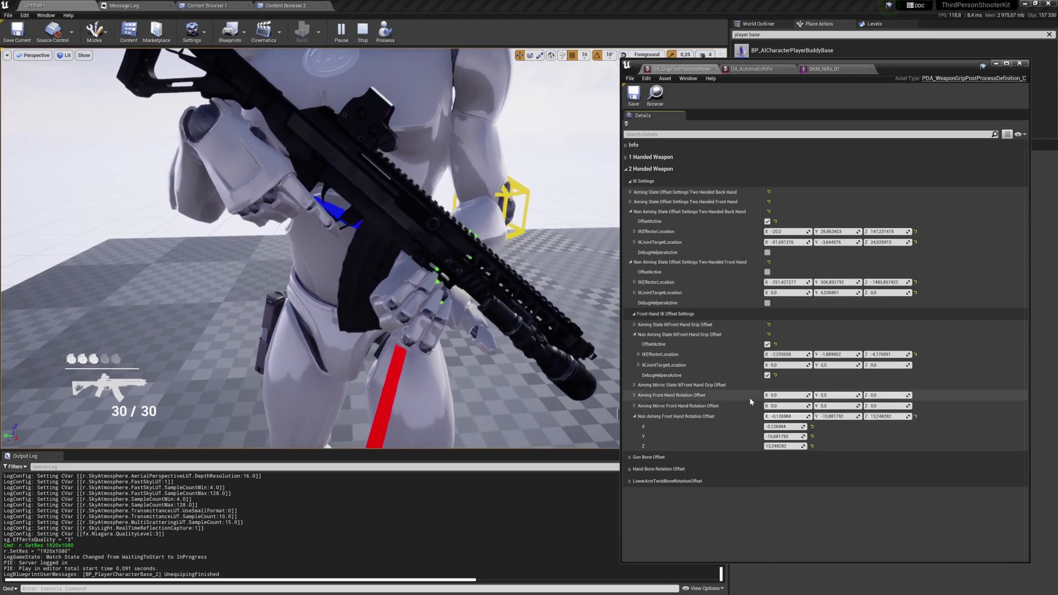
click(734, 397)
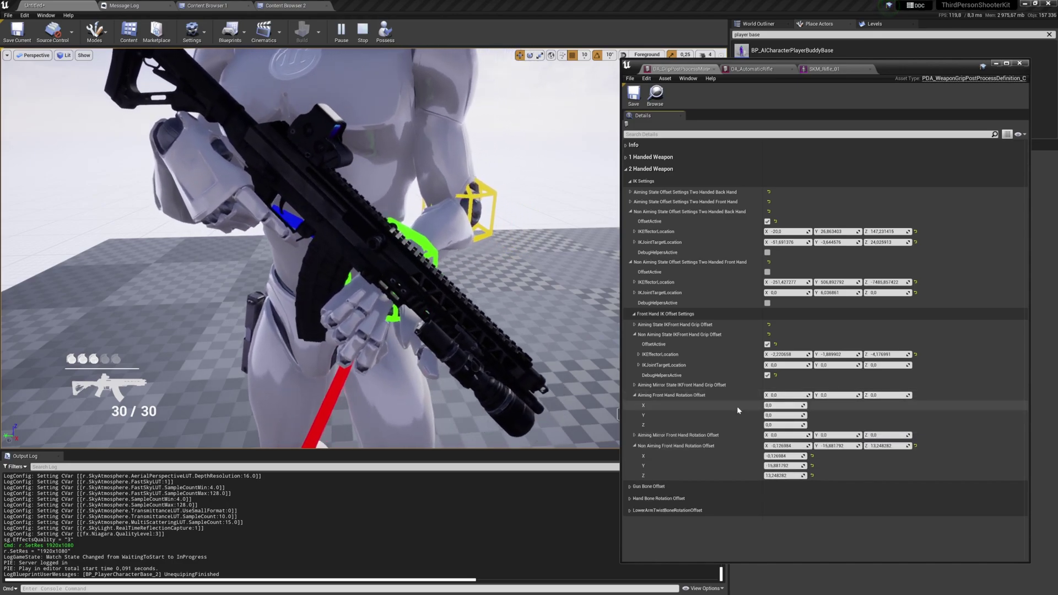
click(732, 395)
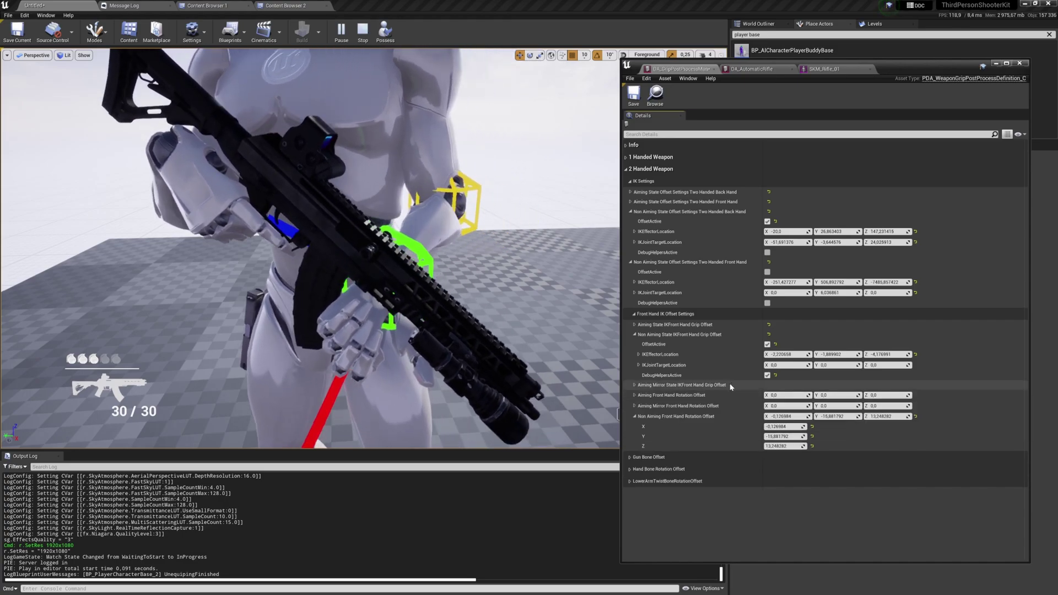
- Possess the character, aim the rifle in the mirrored stance, pause and detach the camera to view the front hand
click(394, 27)
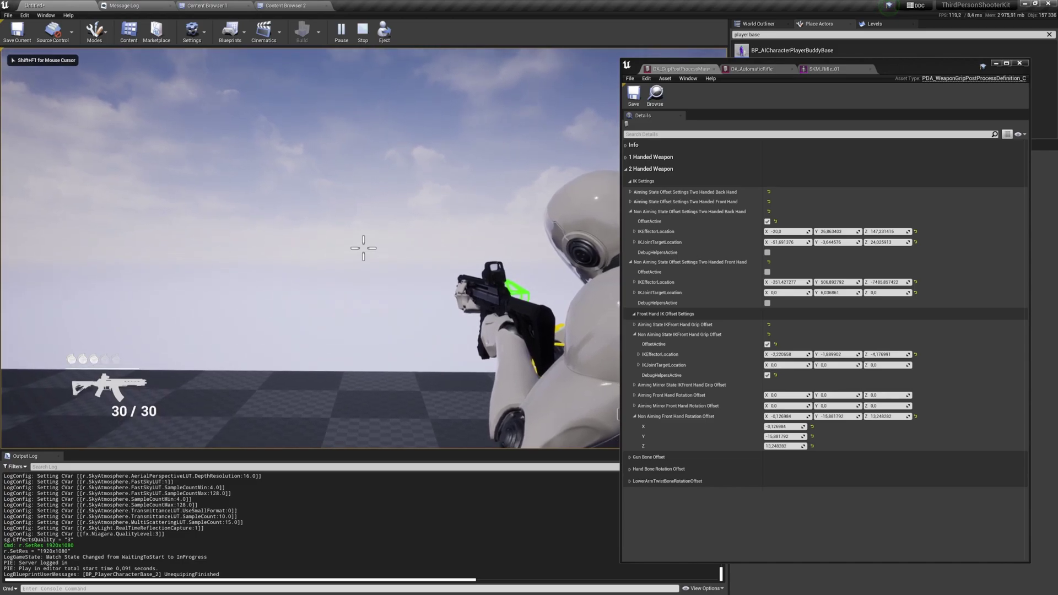
key(q)
key(q)
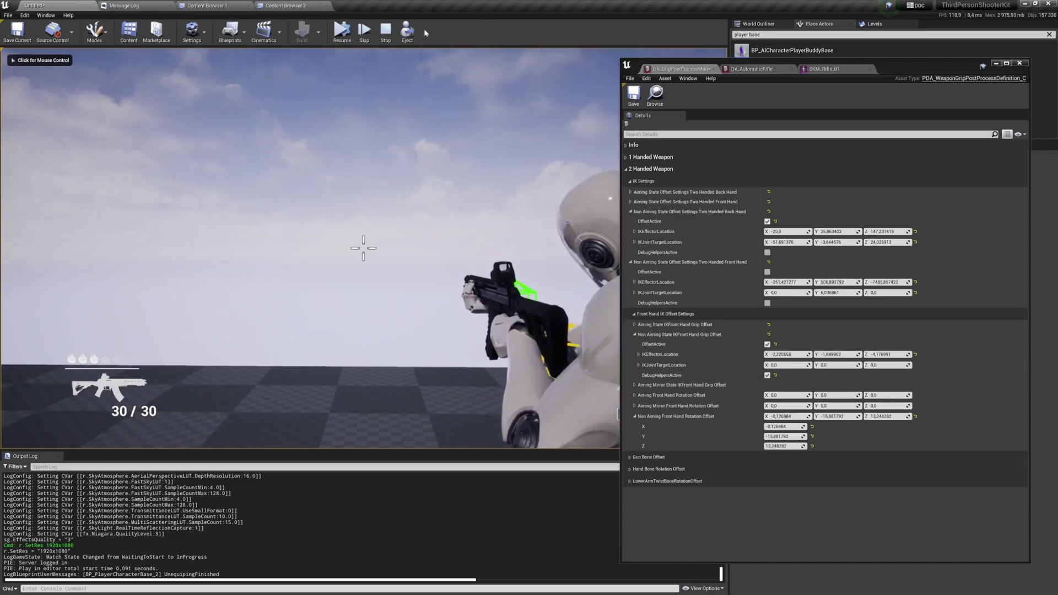
click(408, 33)
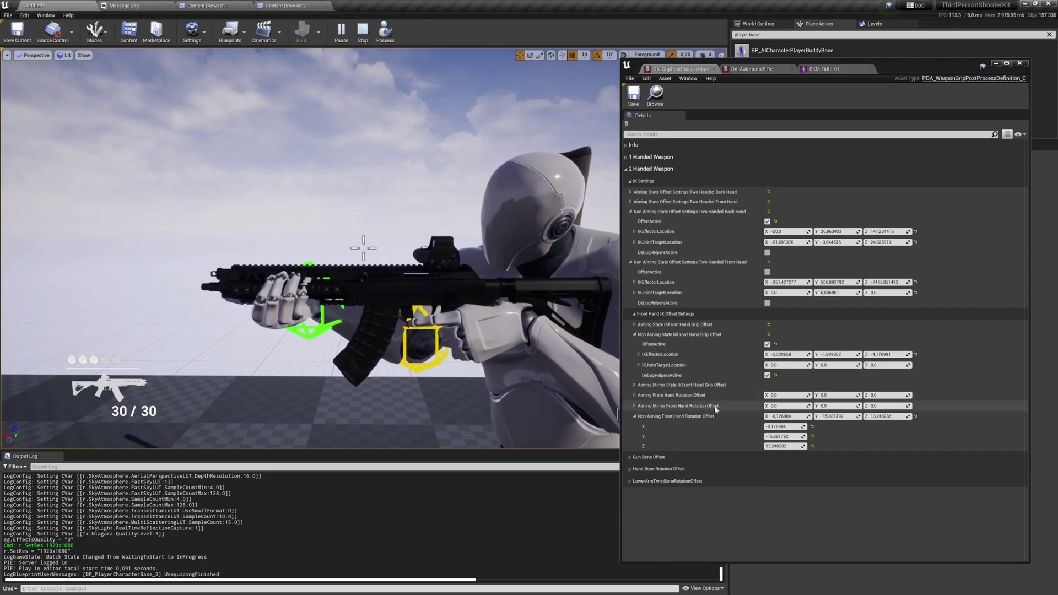
- Activate the aiming mirror front hand grip offset with effector Z about 6.44 and set the mirror front hand rotation Z to about -6.67
click(715, 406)
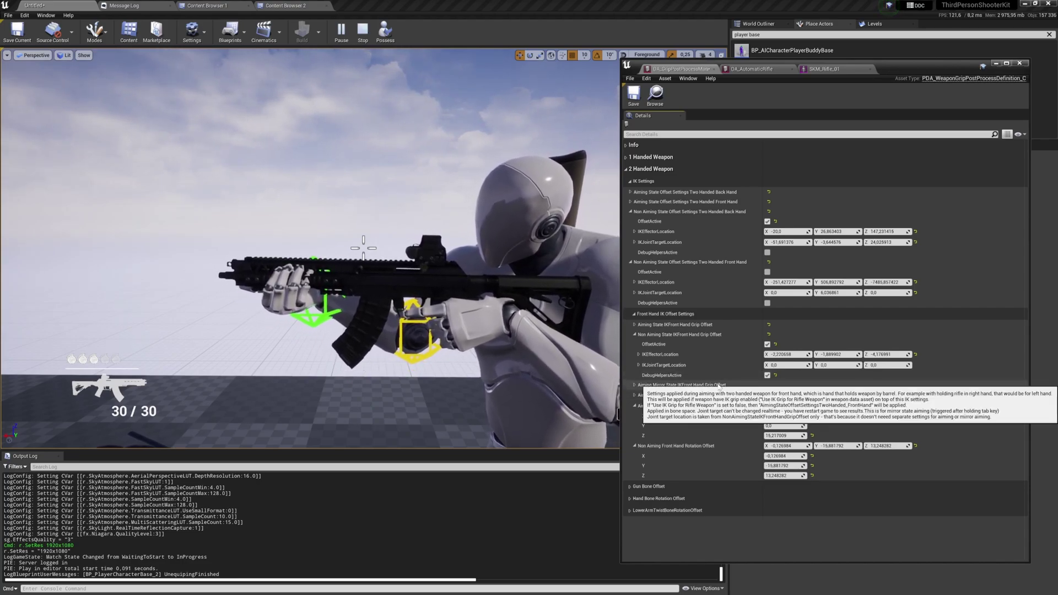
click(719, 387)
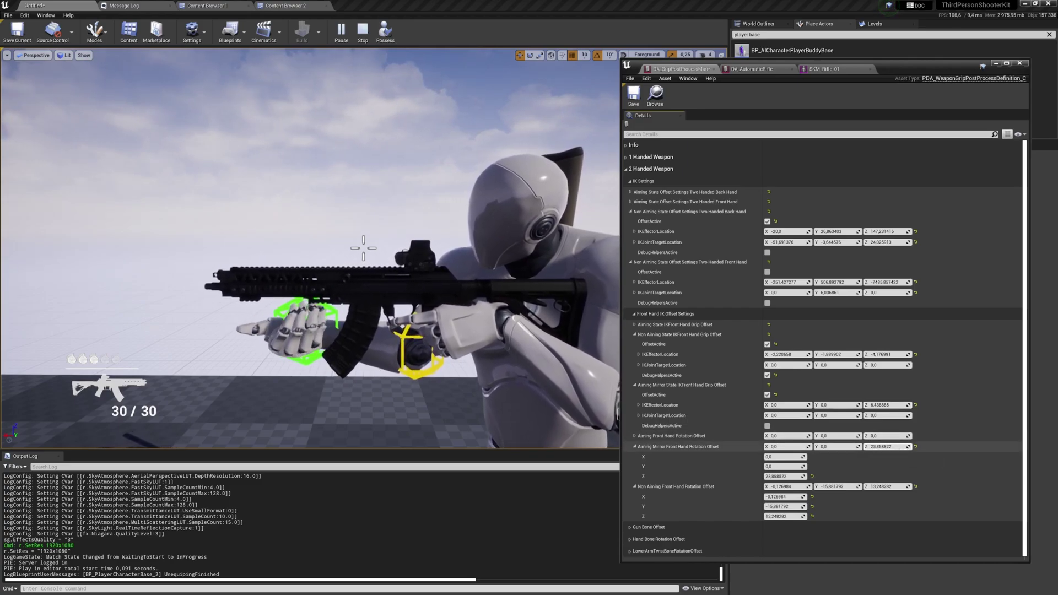
drag(887, 447, 874, 447)
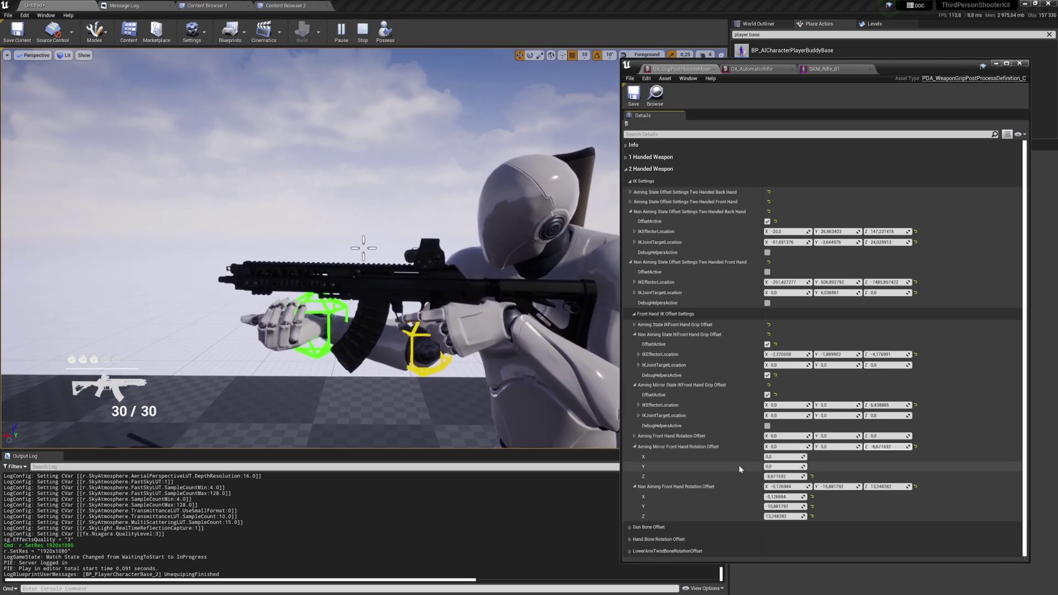
right_drag(695, 432, 692, 338)
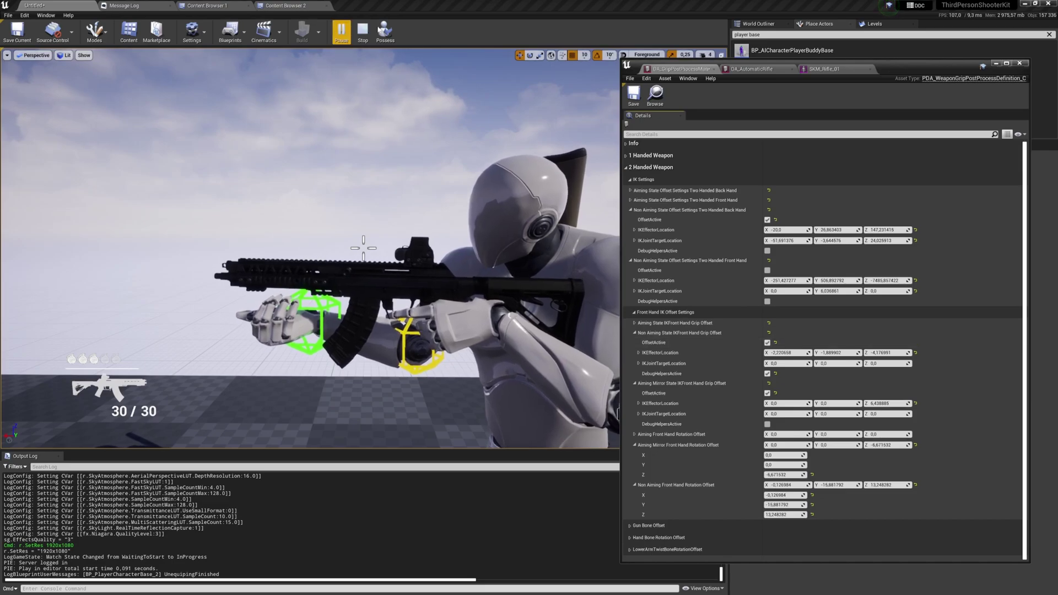
- Possess the character again, aim in the regular stance, pause and detach the camera to view the rifle, and resume the game
right_drag(386, 181, 352, 187)
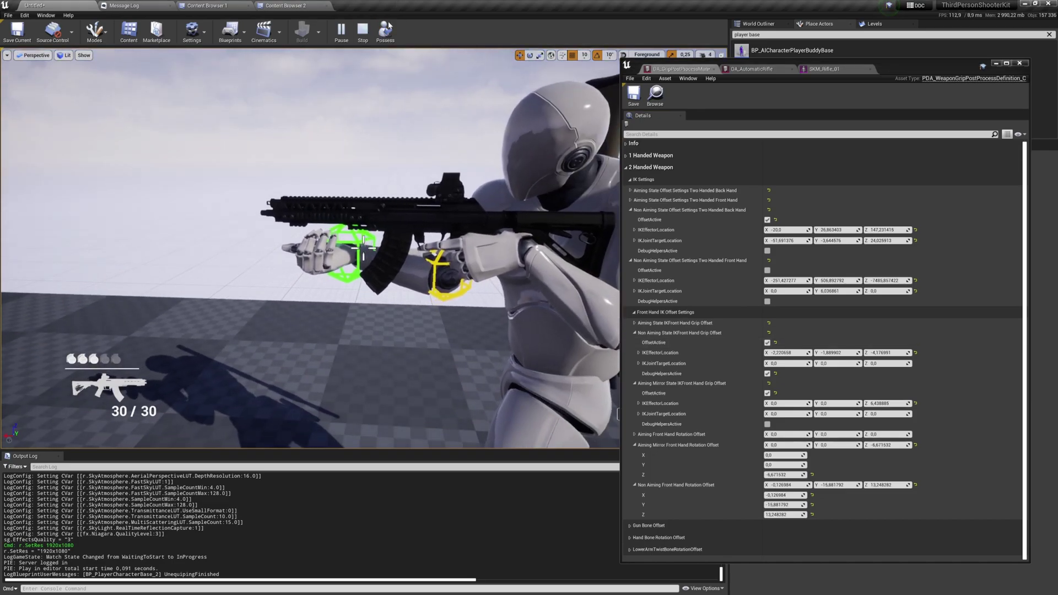
key(F8)
right_click(436, 178)
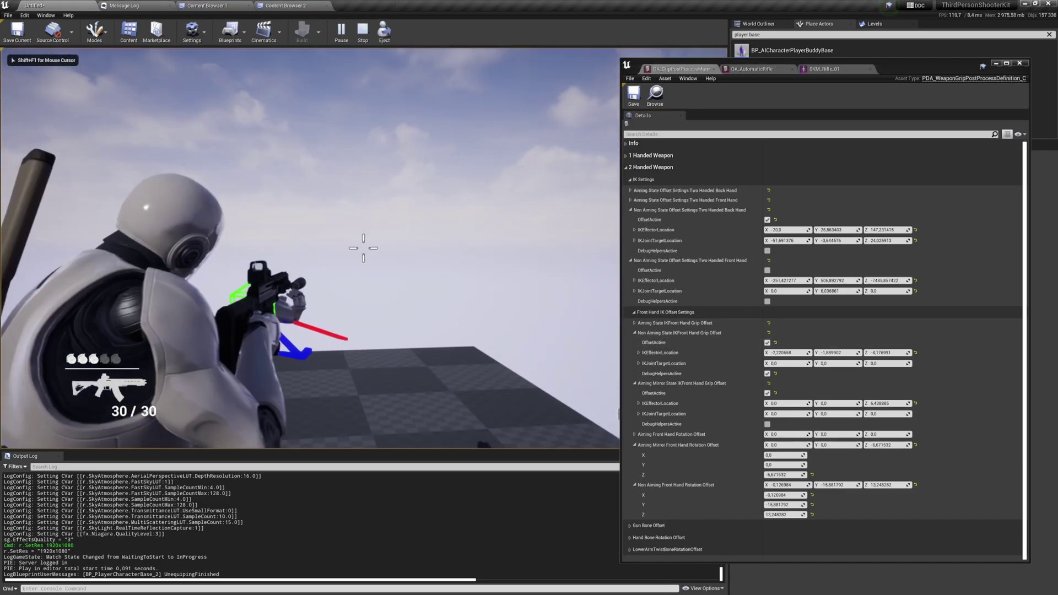
key(Pause)
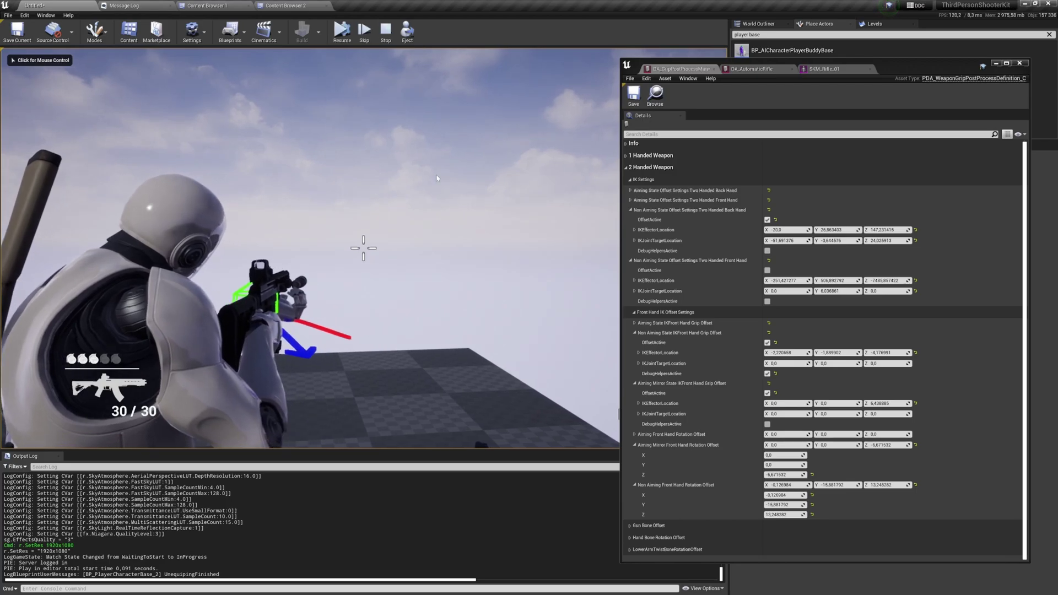
key(F8)
right_drag(437, 178, 457, 205)
key(Pause)
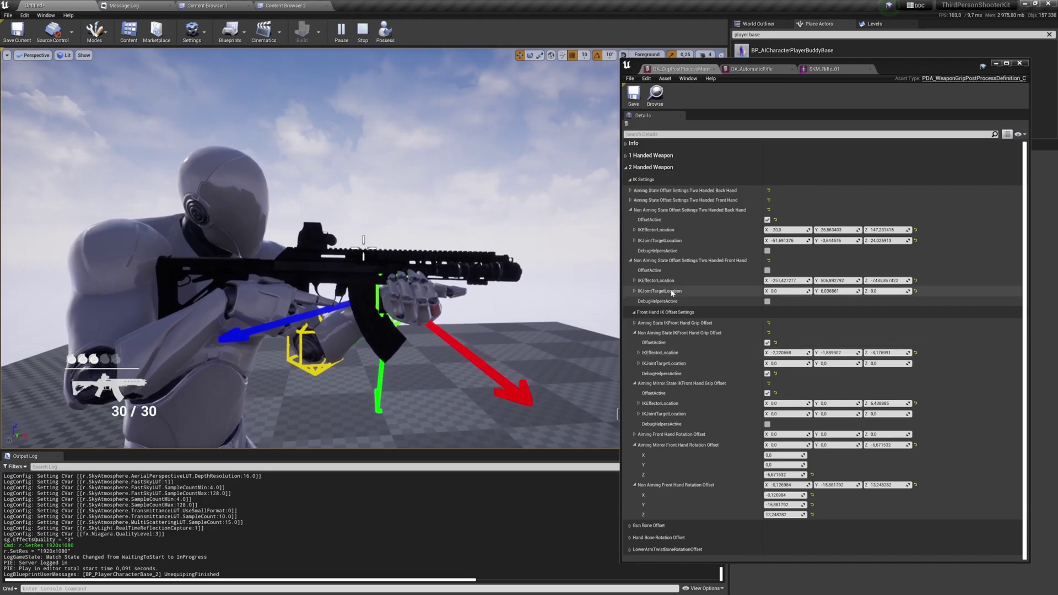
- Activate the two-handed Gun Bone Offset with debug display and set its location offset Z to about 6.06
click(703, 312)
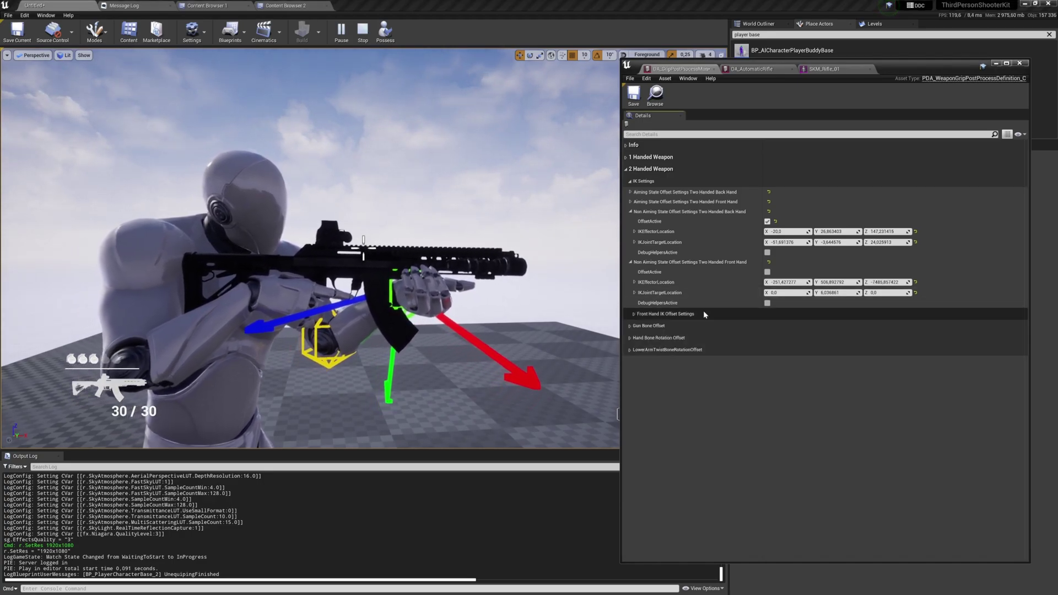
click(716, 325)
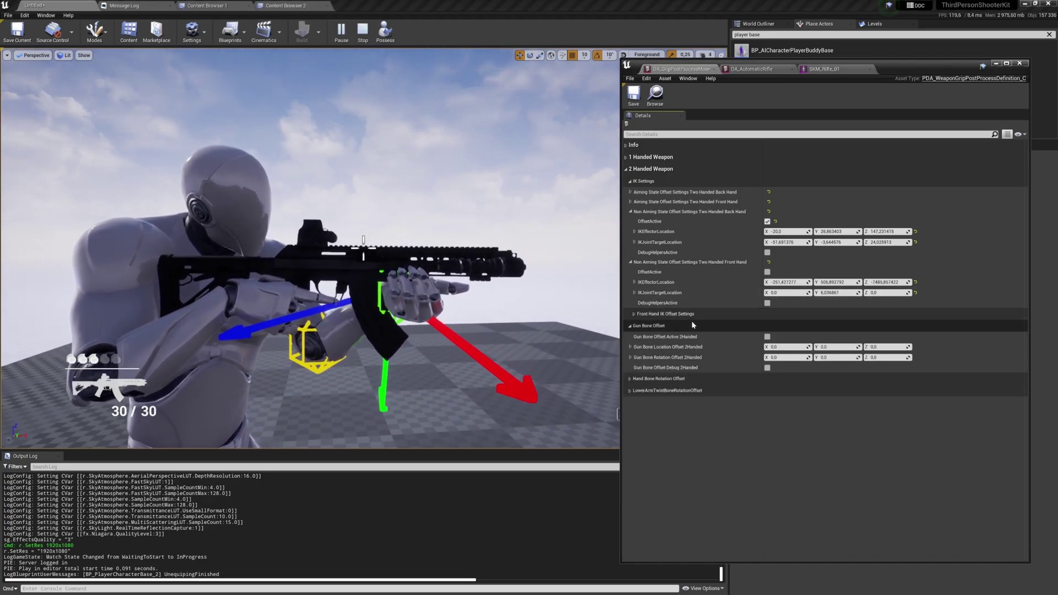
click(767, 367)
drag(882, 347, 914, 346)
mouse_move(885, 348)
mouse_down()
mouse_move(874, 347)
mouse_move(894, 347)
mouse_up()
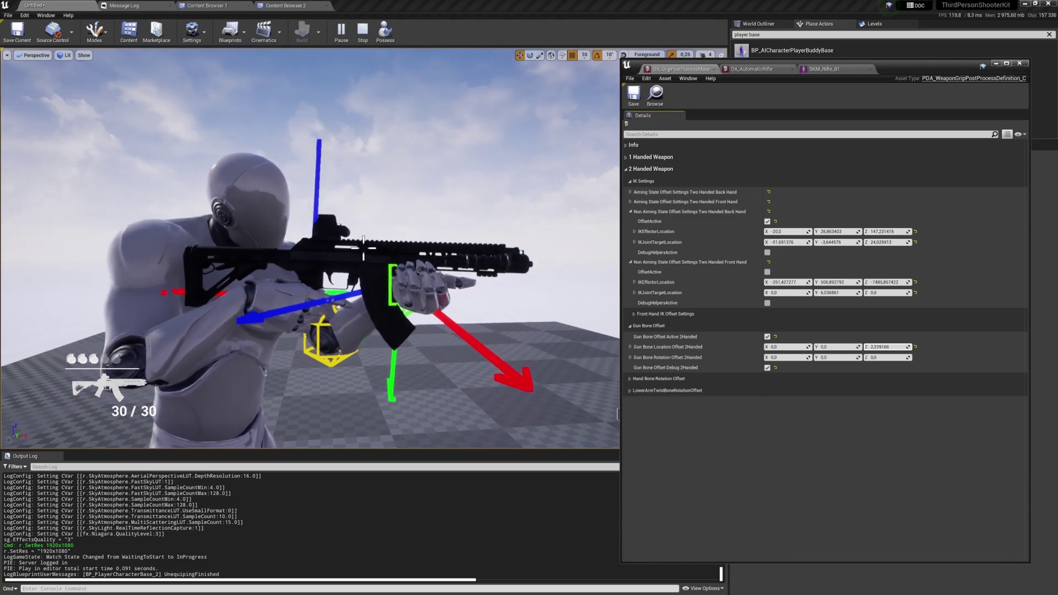
- Activate the two-handed Hand Bone Rotation Offset, setting the left hand Y to about -8.91 and the right hand Y to about -1.31
click(705, 379)
click(767, 389)
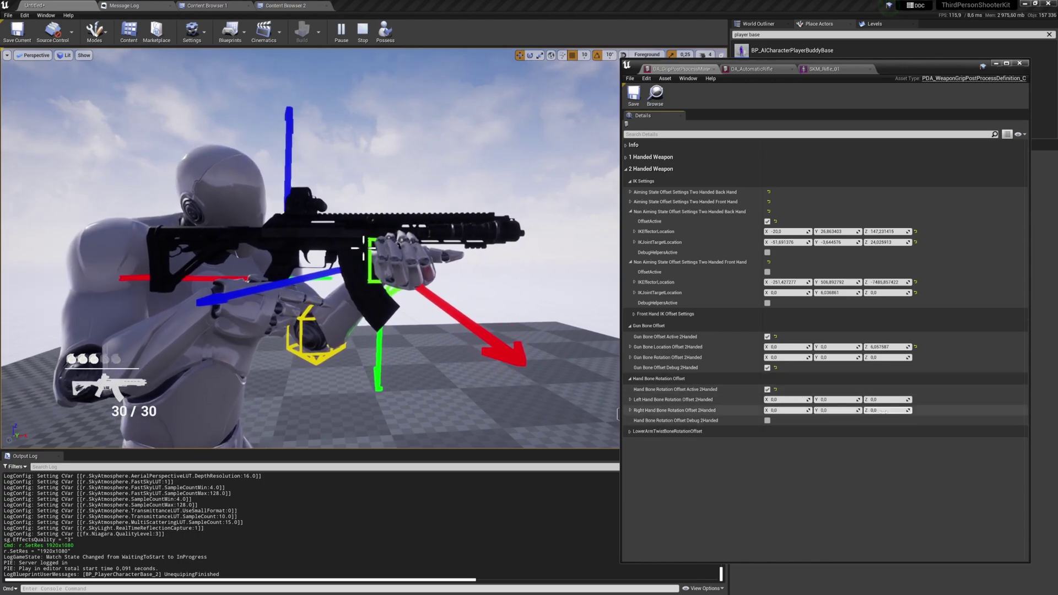
mouse_move(835, 399)
mouse_down()
mouse_move(871, 399)
mouse_move(821, 409)
mouse_move(853, 410)
mouse_up()
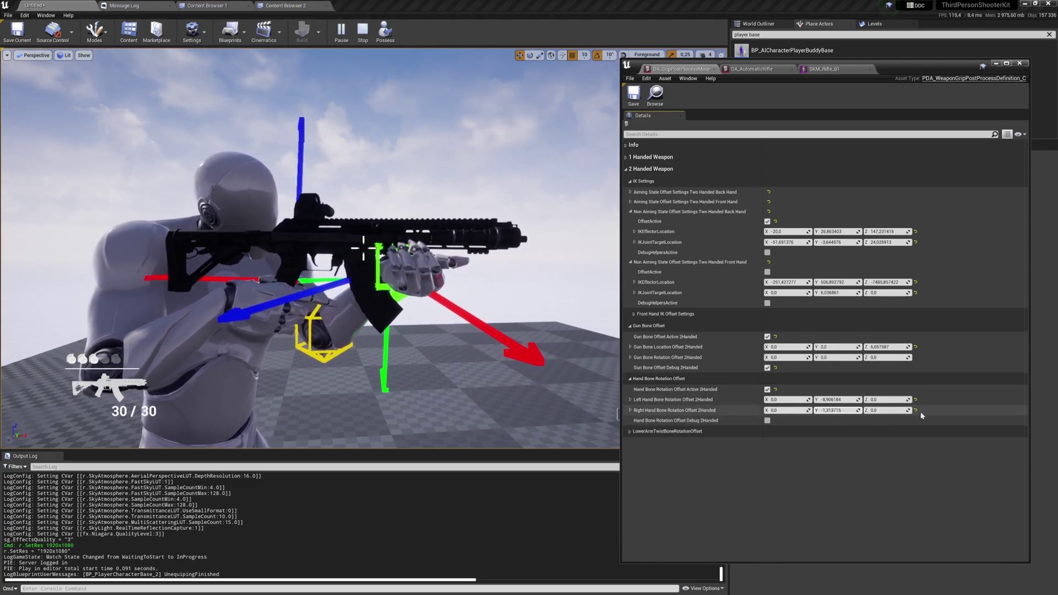
- Review the Front Hand IK Offset Settings for two-handed weapons and collapse the group again
click(706, 314)
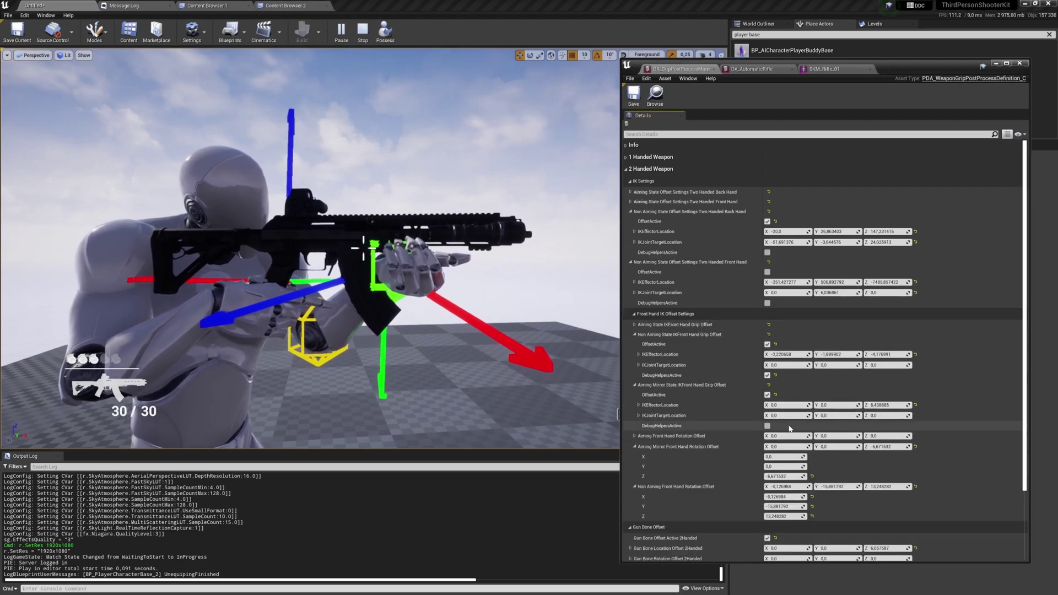
click(742, 315)
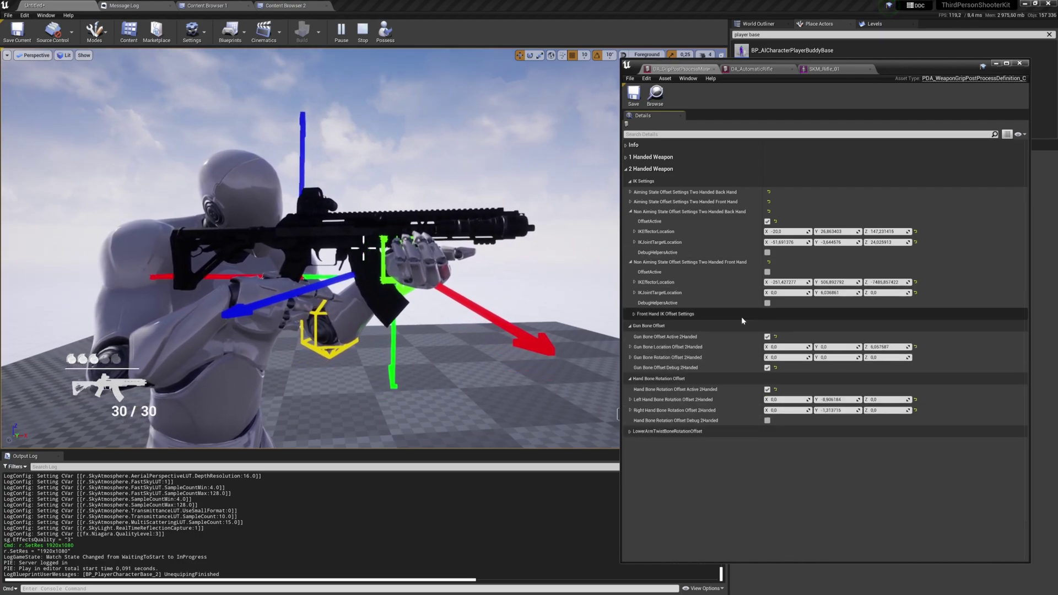
click(741, 316)
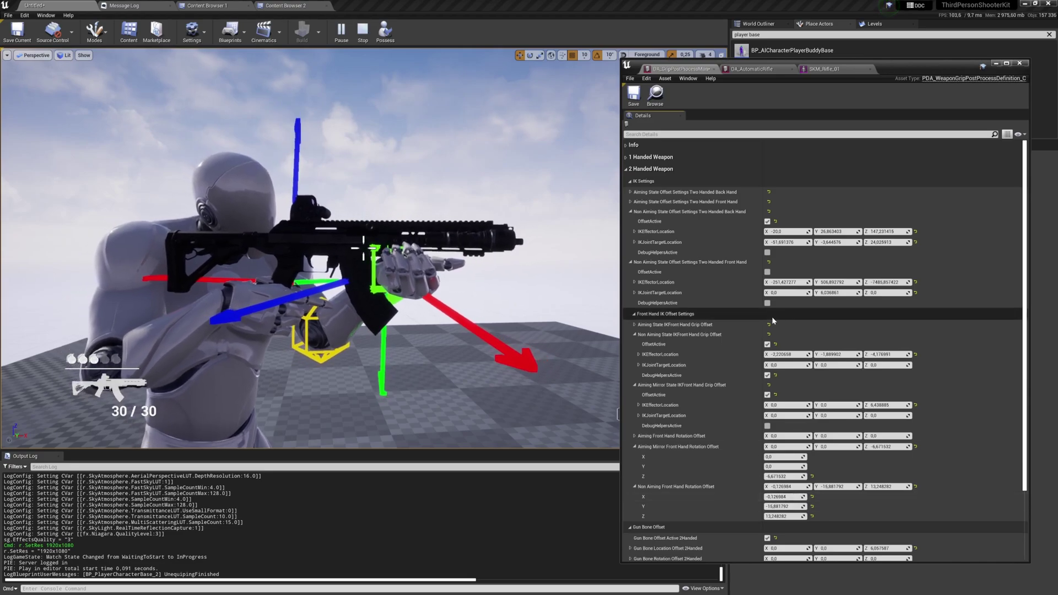
click(741, 314)
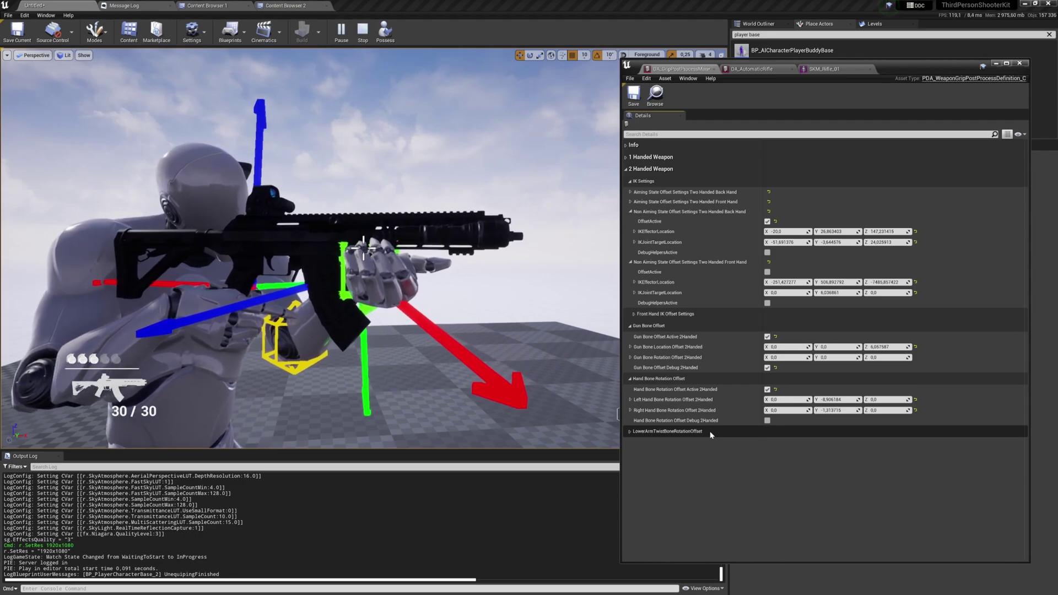
- Activate the two-handed lower arm twist rotation offset with debug display, setting the left arm to about X 1.24, Z 15.63
click(710, 433)
click(767, 442)
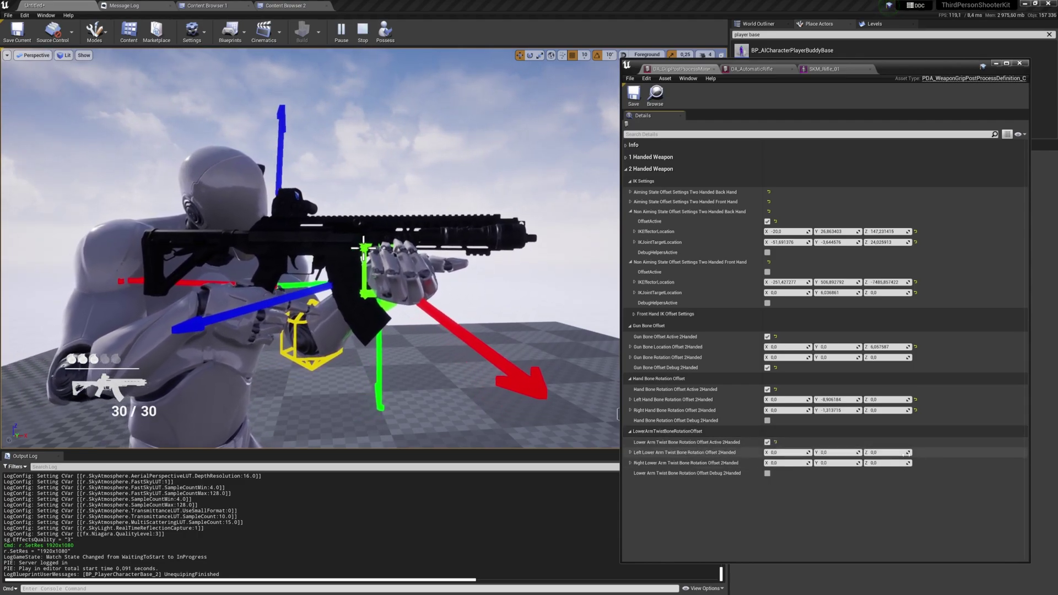
mouse_move(898, 453)
mouse_down()
mouse_move(914, 453)
mouse_move(904, 453)
mouse_up()
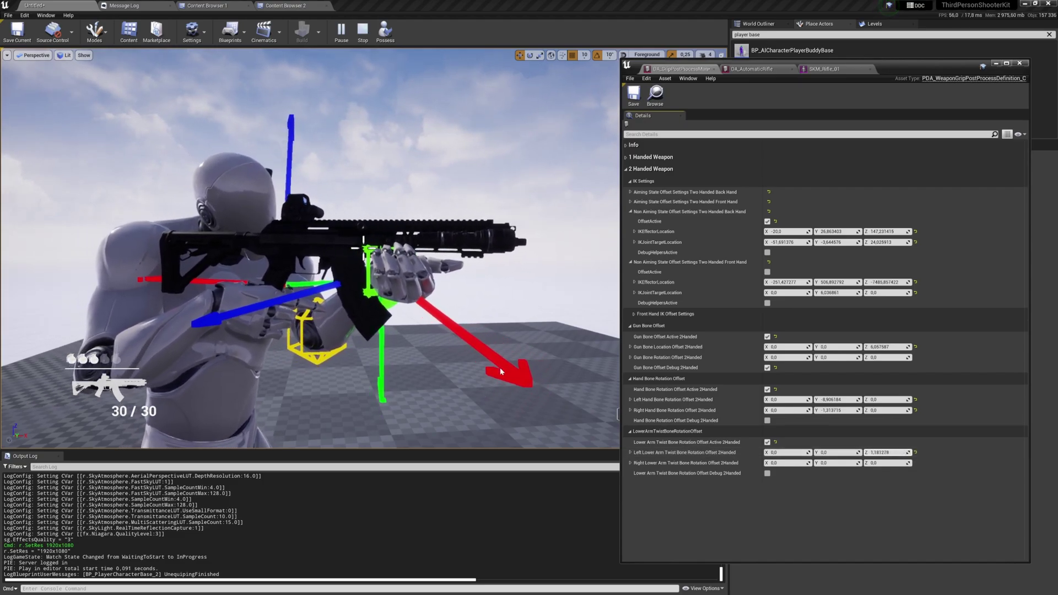
click(496, 341)
mouse_move(491, 362)
right_down()
mouse_move(463, 365)
mouse_move(468, 380)
mouse_move(492, 363)
right_up()
key(w)
click(766, 472)
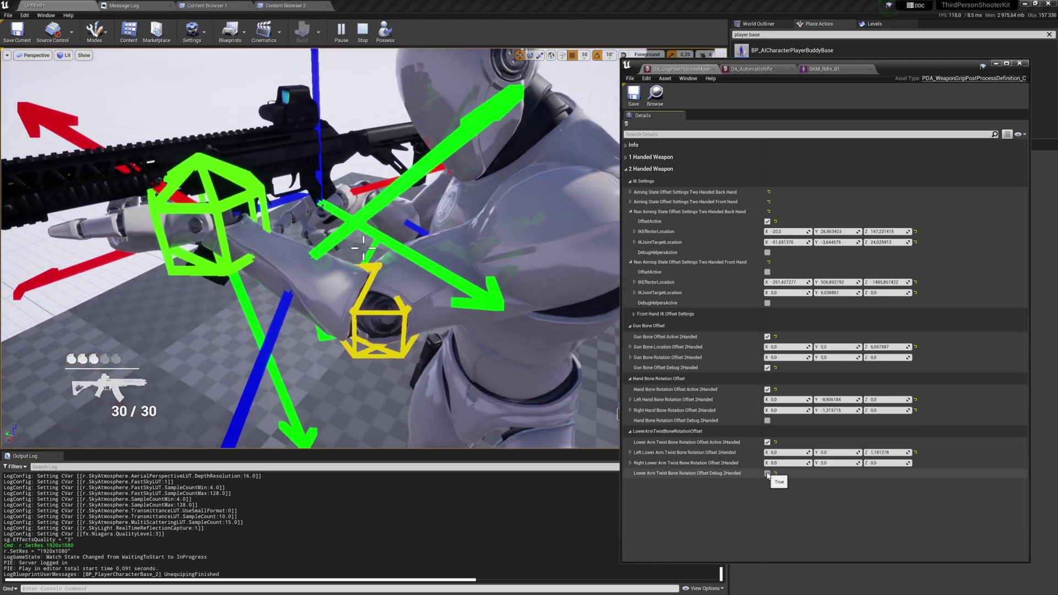
mouse_move(903, 452)
mouse_down()
mouse_move(915, 452)
mouse_move(901, 453)
mouse_up()
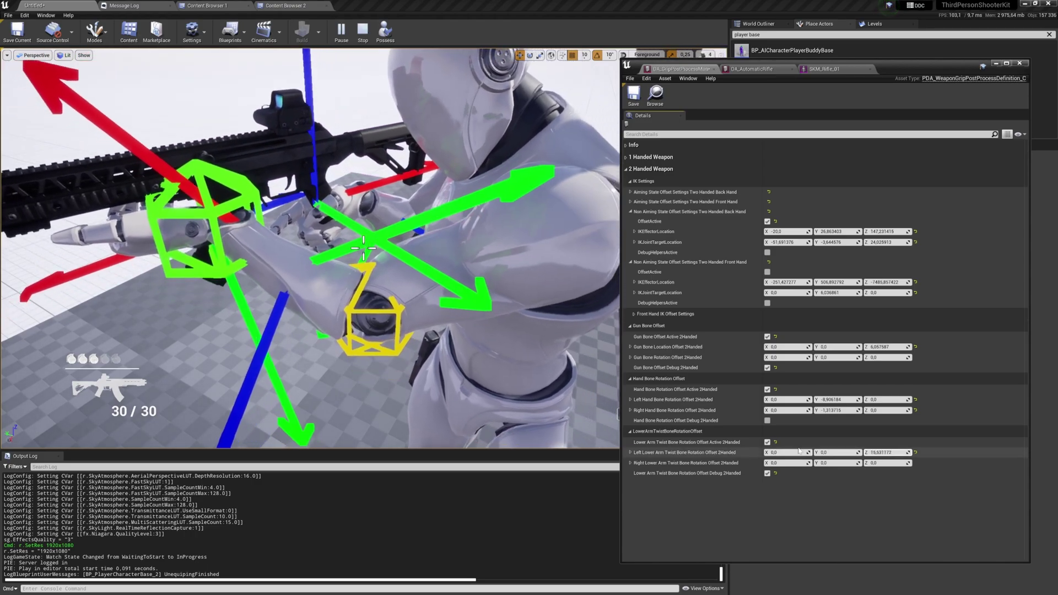
mouse_move(787, 452)
mouse_down()
mouse_move(806, 453)
mouse_move(776, 452)
mouse_move(789, 453)
mouse_up()
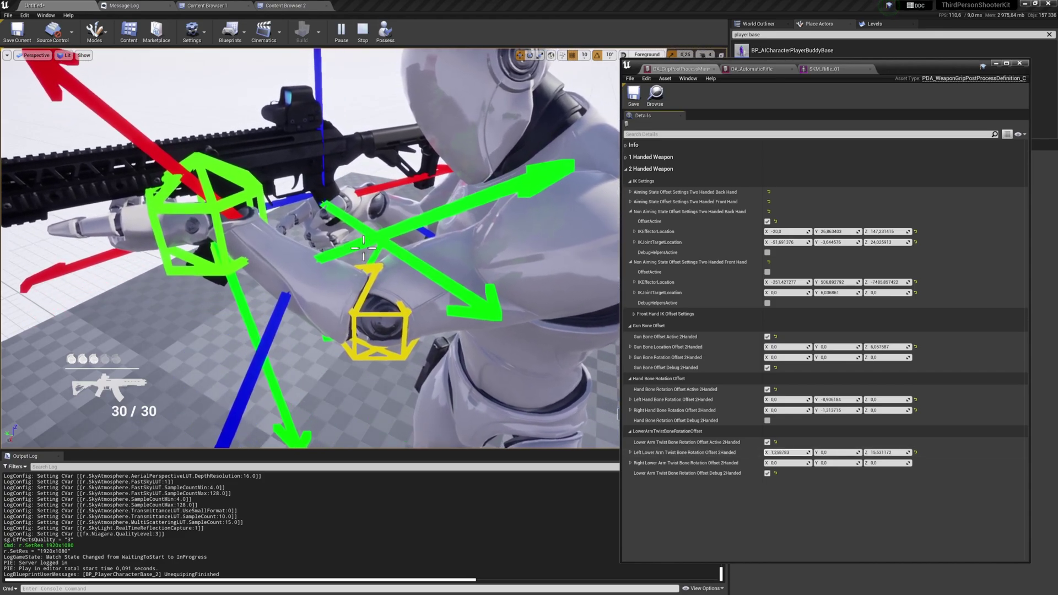